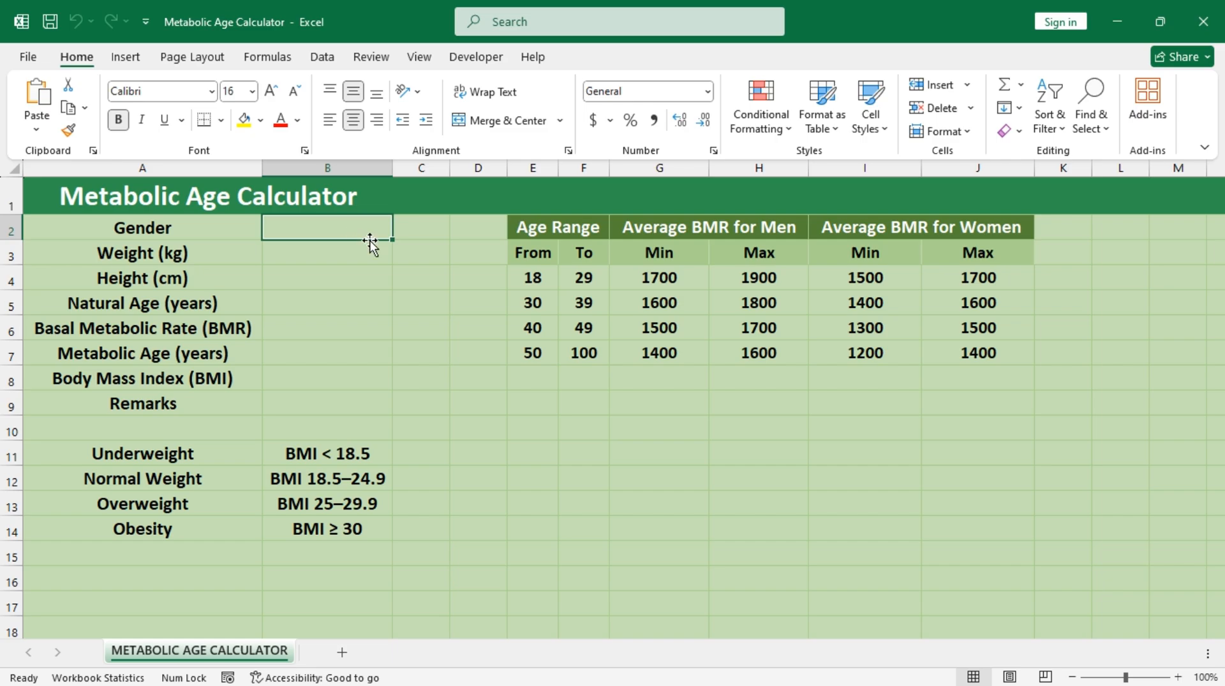
Step: Restrict the Gender cell B2 to an in-cell dropdown list with the options Male and Female
click(321, 56)
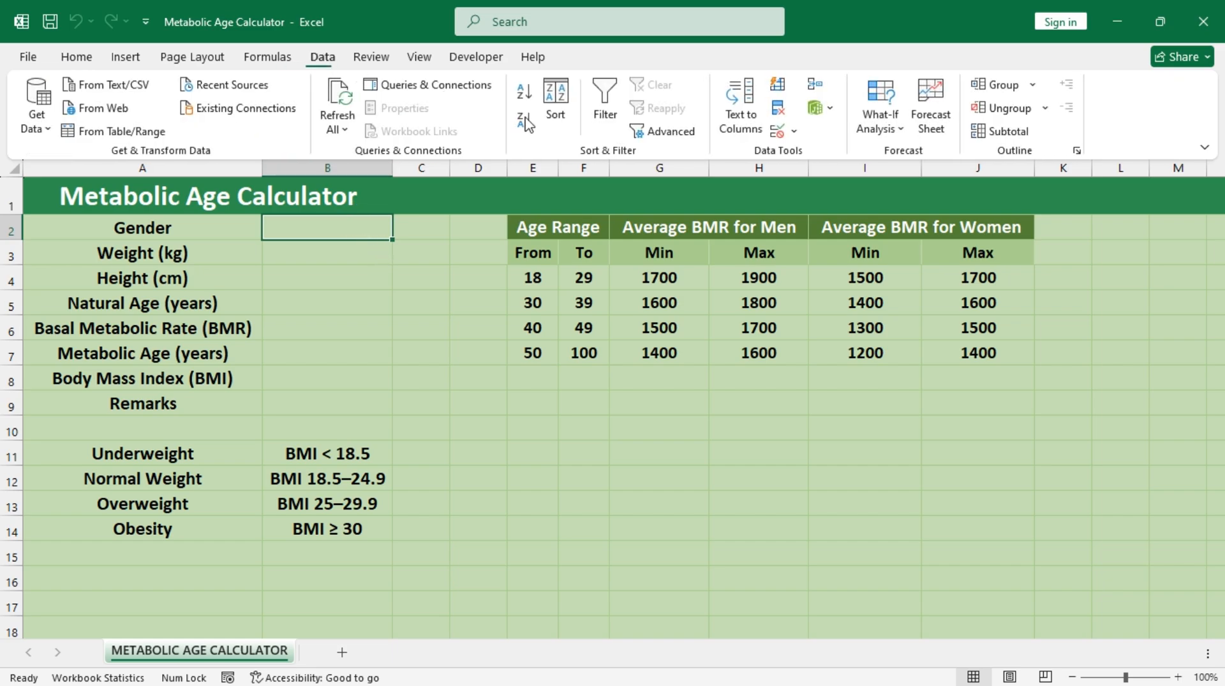
click(774, 134)
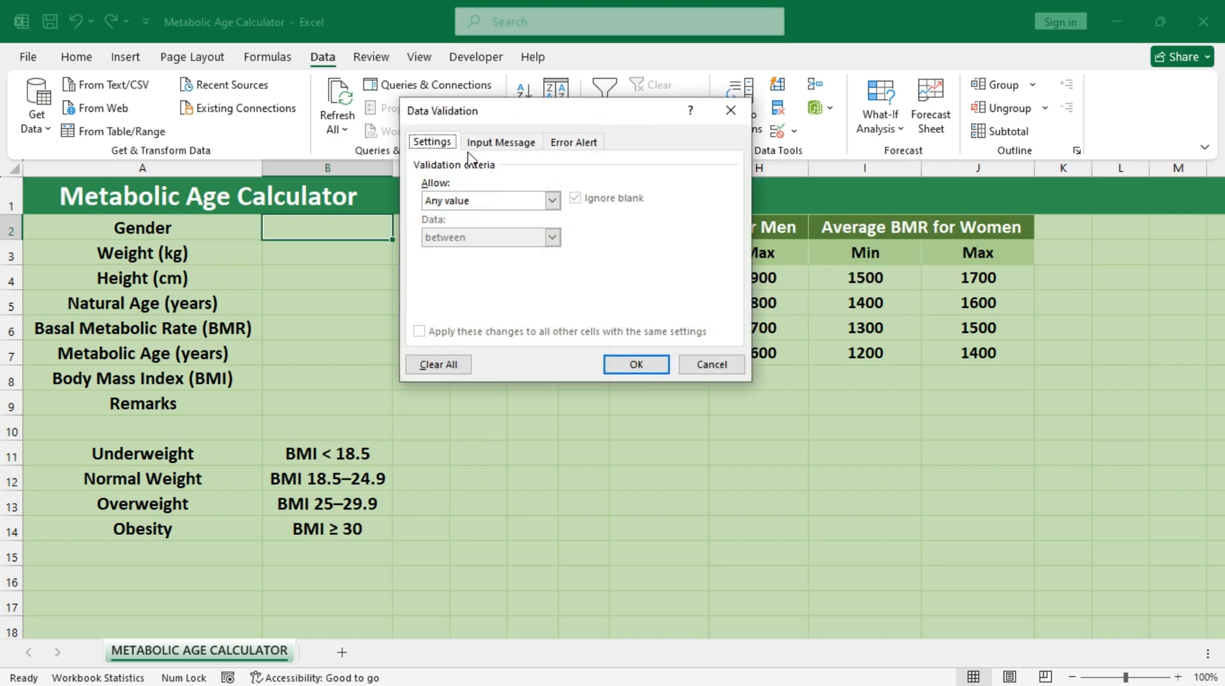
click(552, 200)
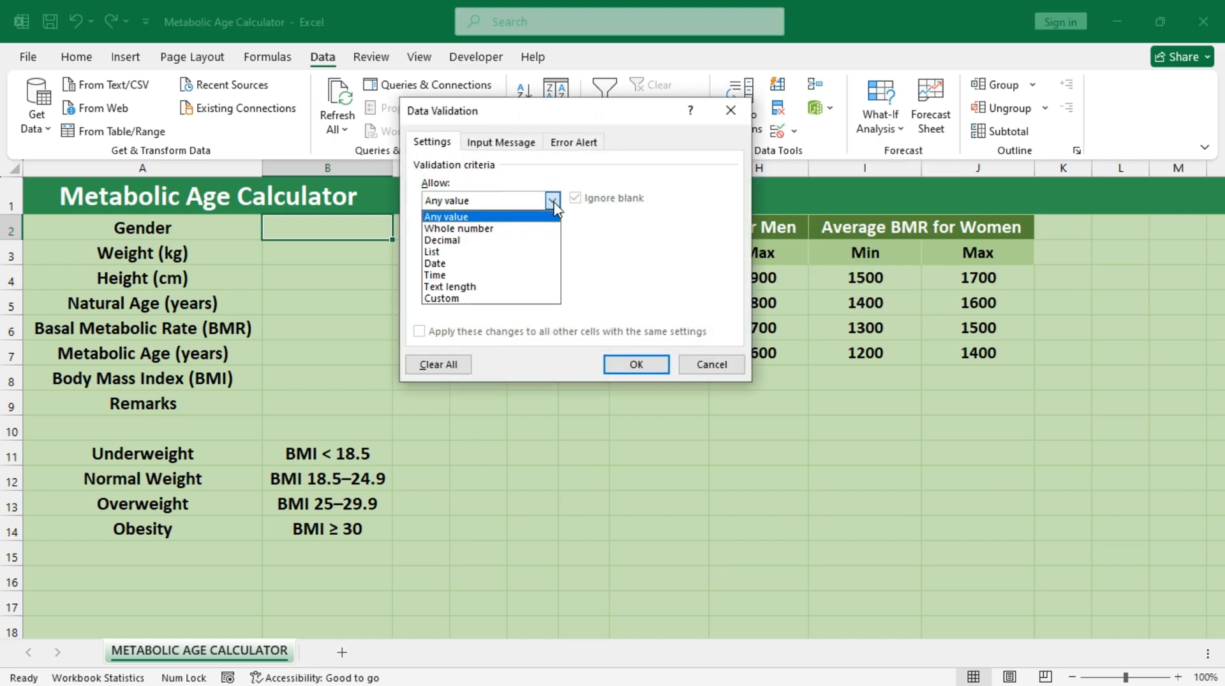
click(488, 252)
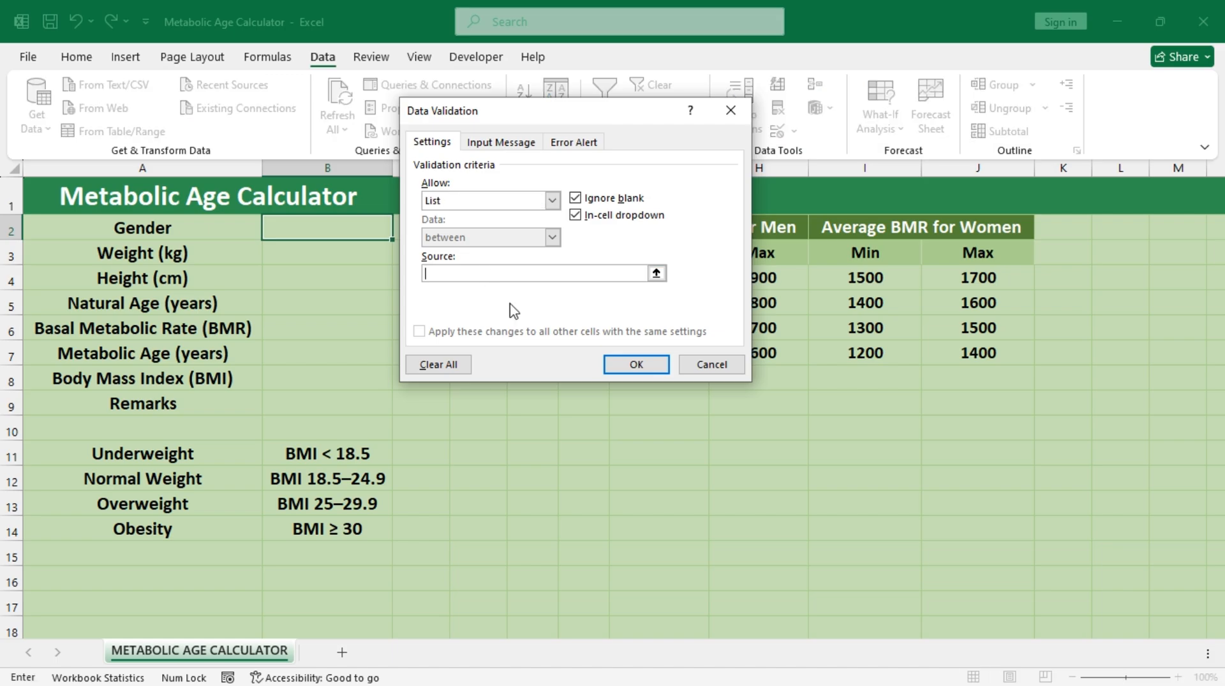
text(Male,Female)
click(632, 363)
Step: Choose Male as the gender in B2 and enter a weight of 78 kg in B3
click(400, 231)
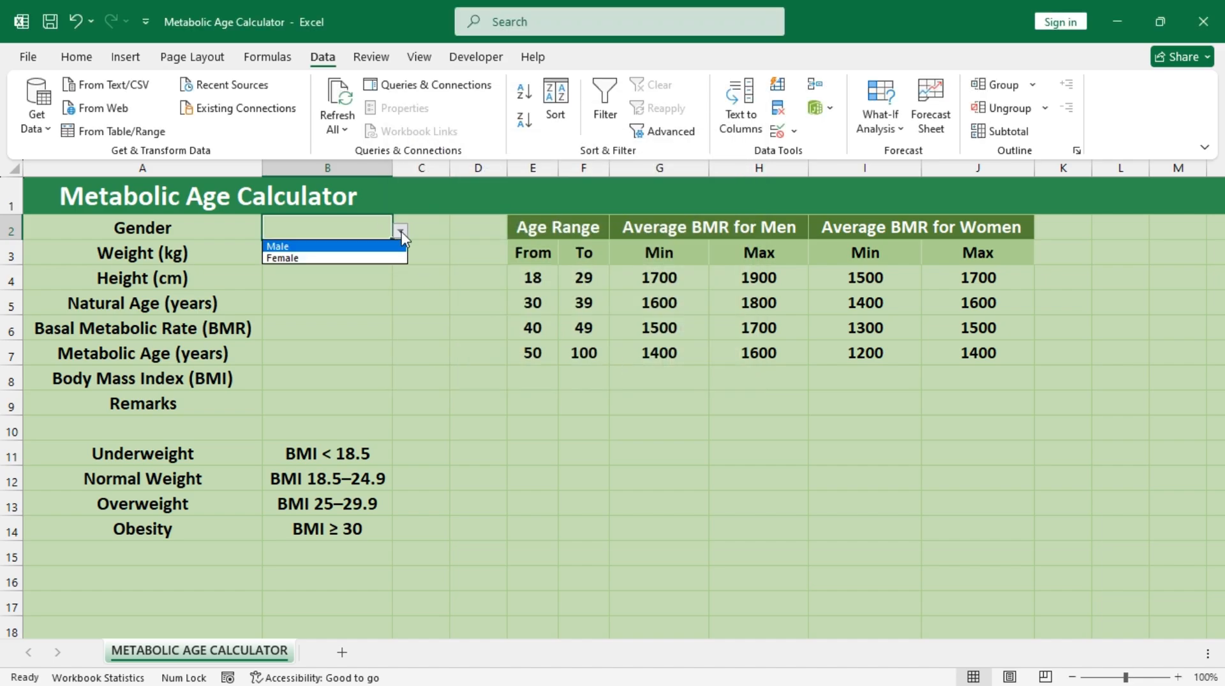
click(333, 248)
click(328, 250)
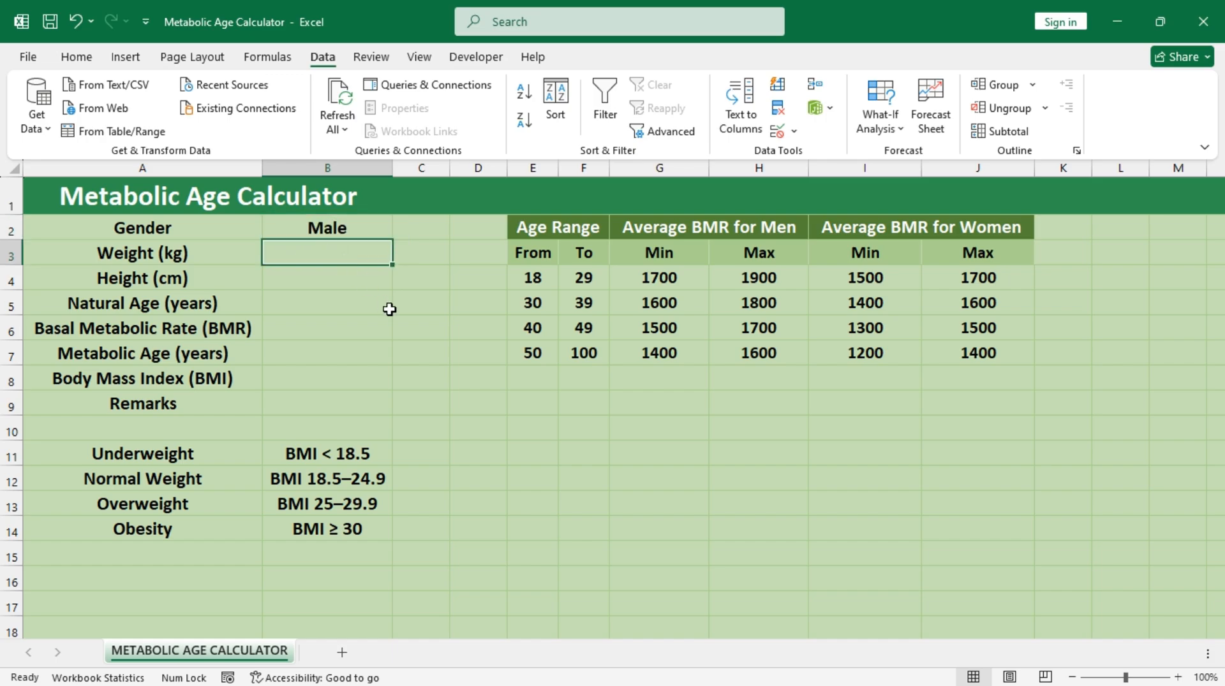
text(78)
key(Return)
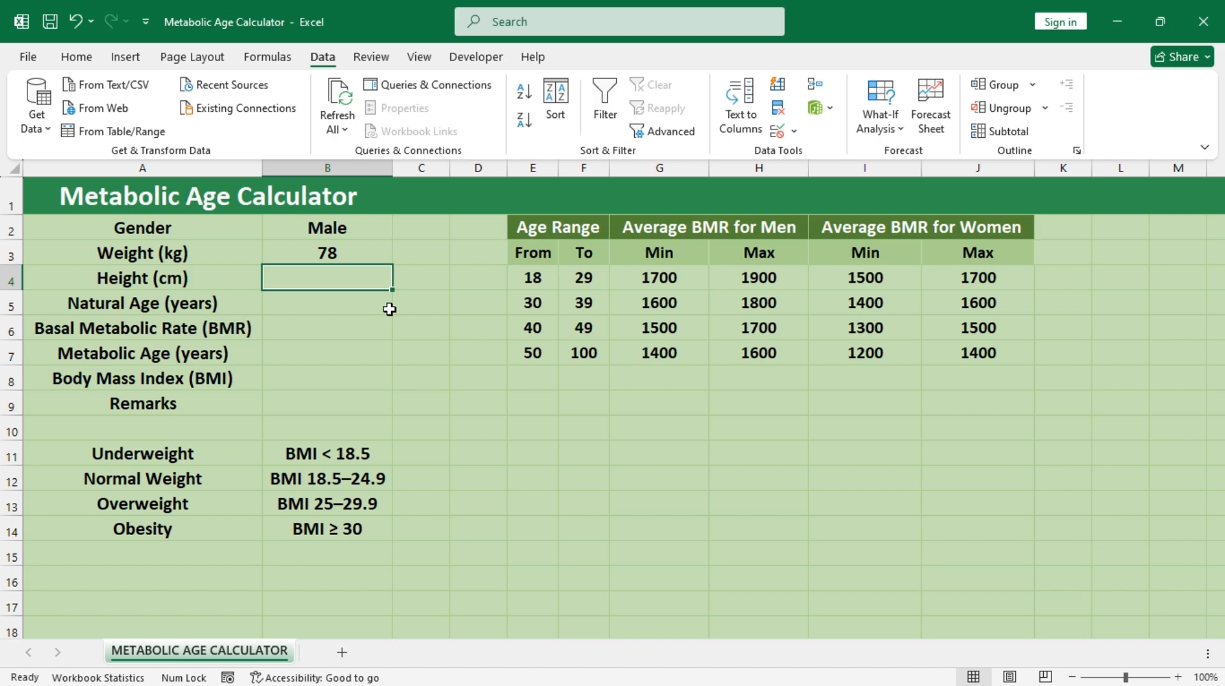
Step: Enter a height of 180 cm in B4 and a natural age of 29 years in B5
text(18)
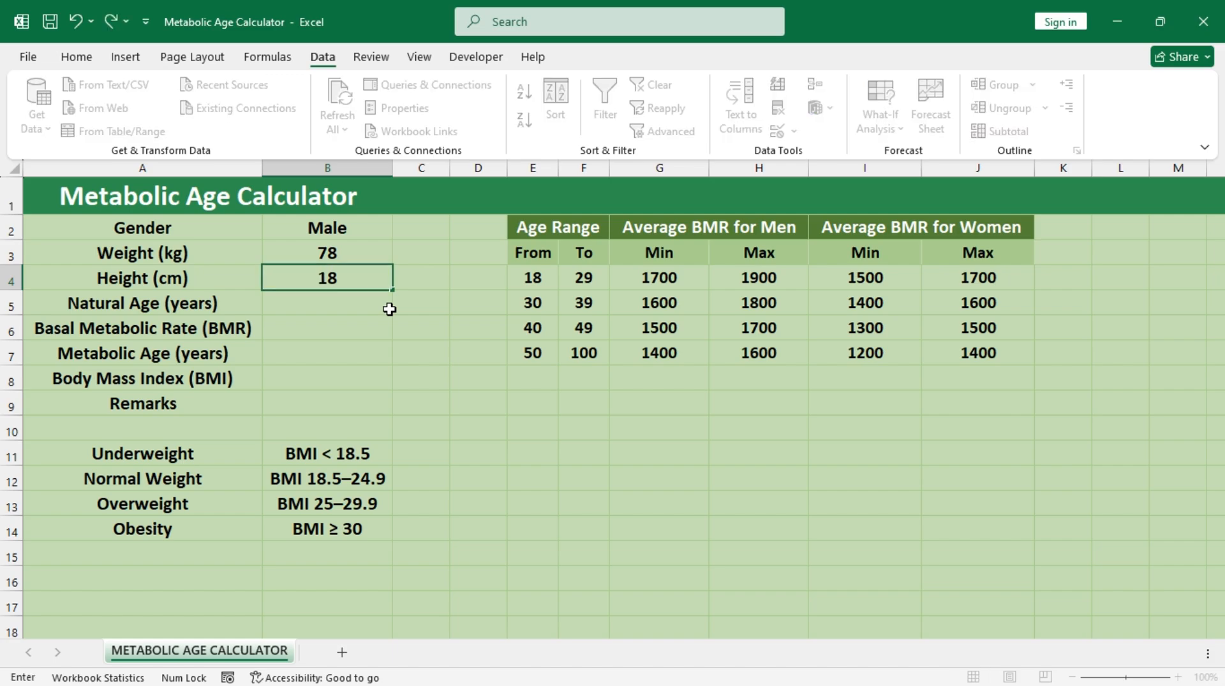
text(0)
key(Return)
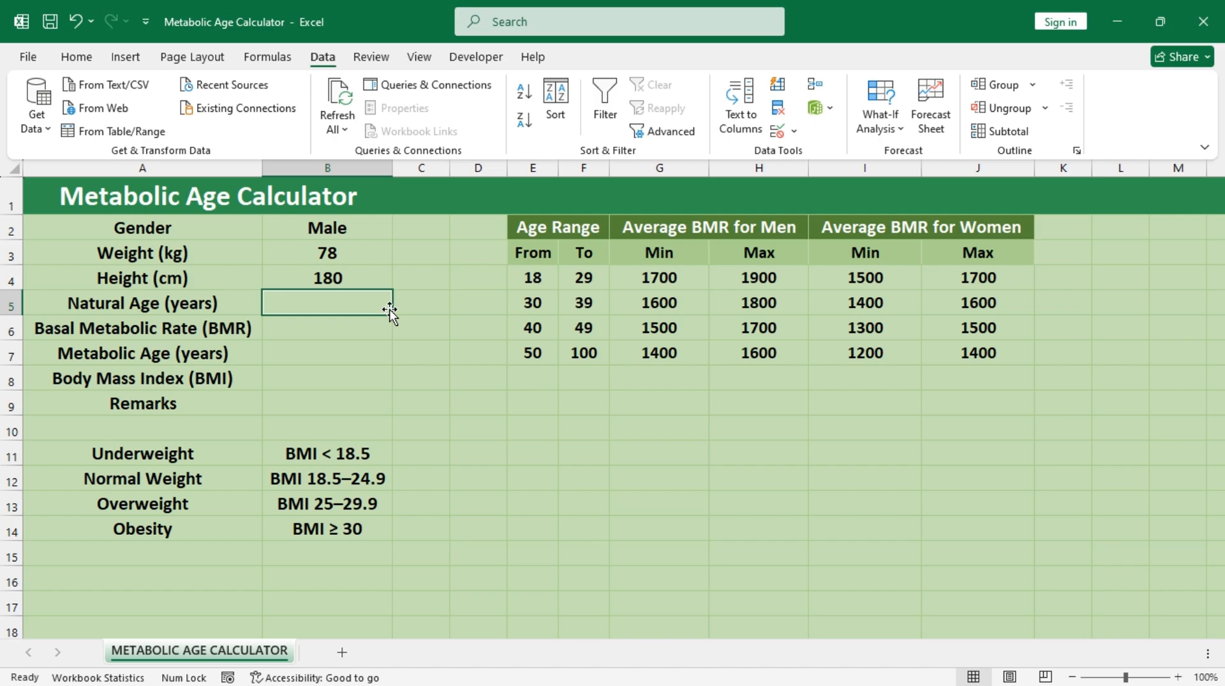
text(29)
key(Return)
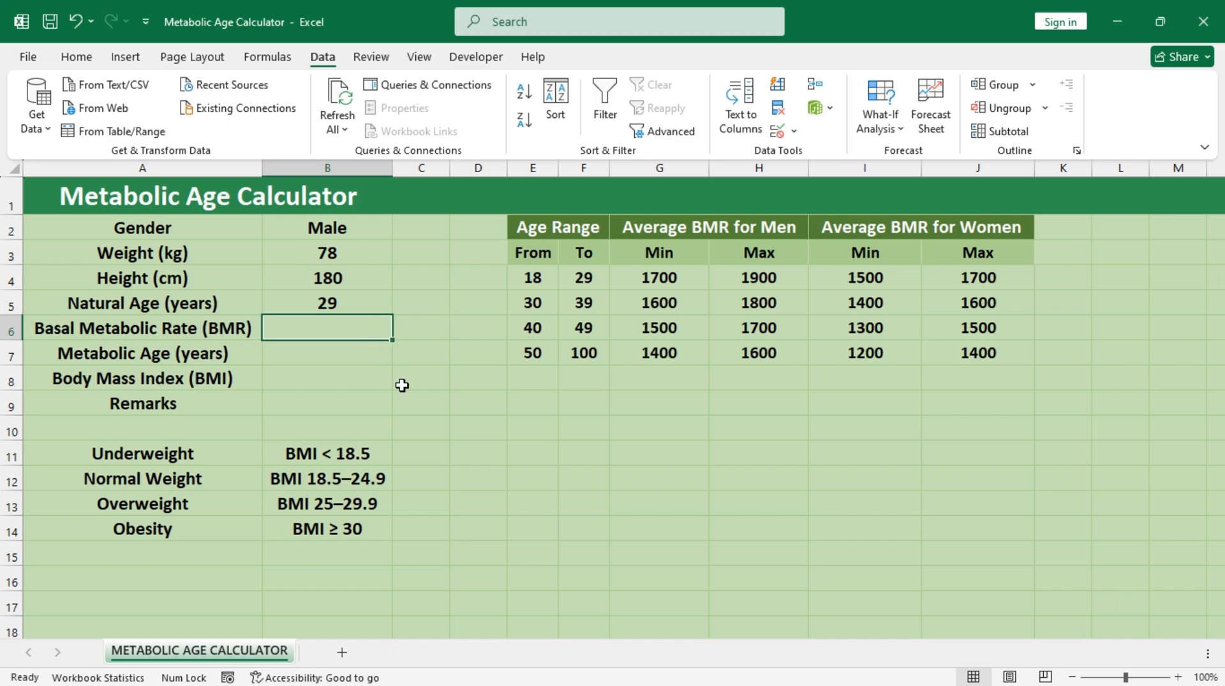
Step: Enter the men's Basal Metabolic Rate formula =10*B3+6.25*B4-5*B5+5 in B6
text(=1)
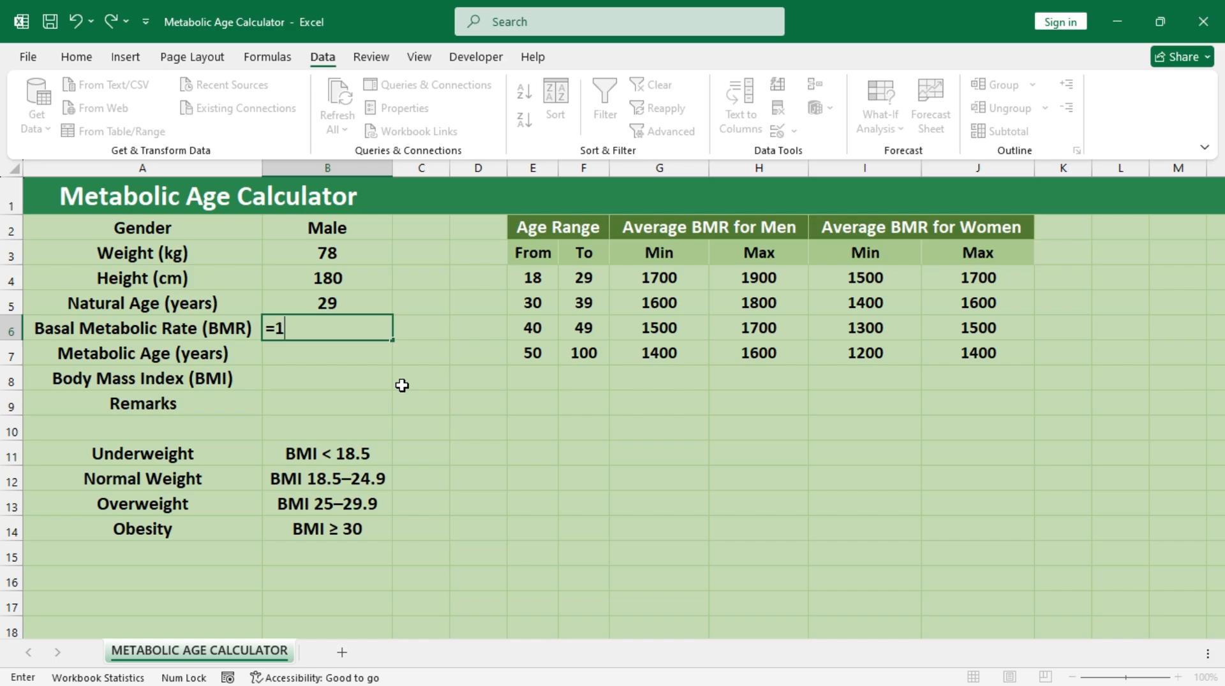
text(0*)
click(355, 255)
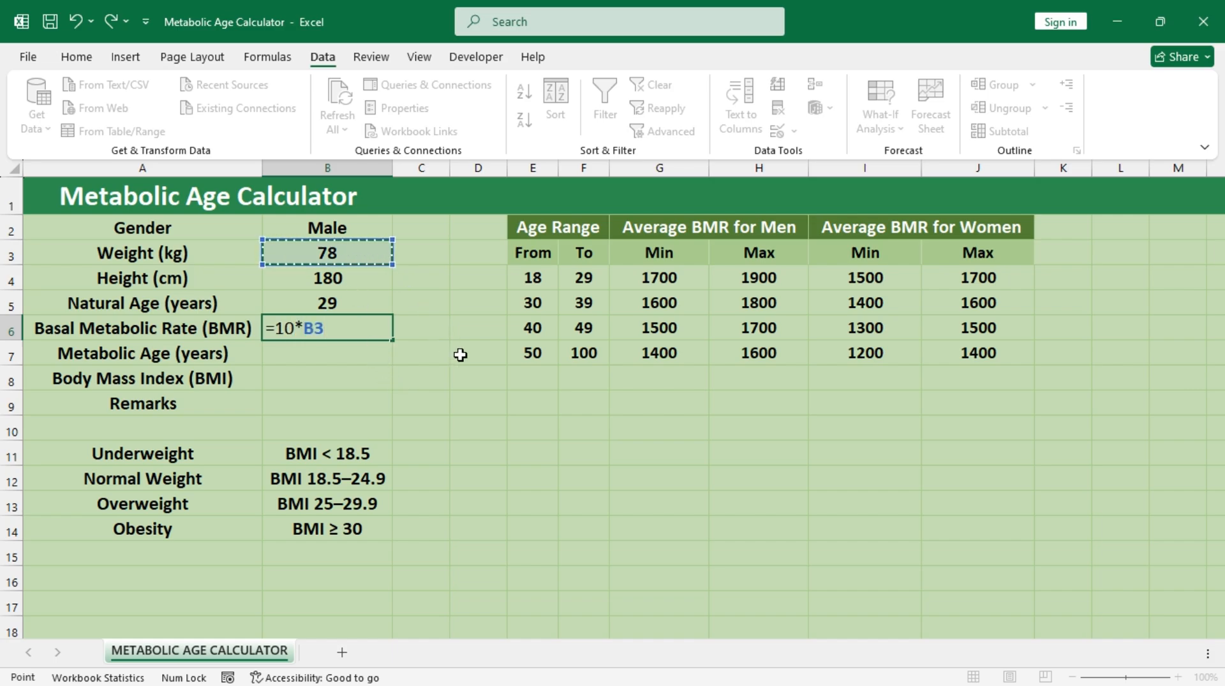
text(+)
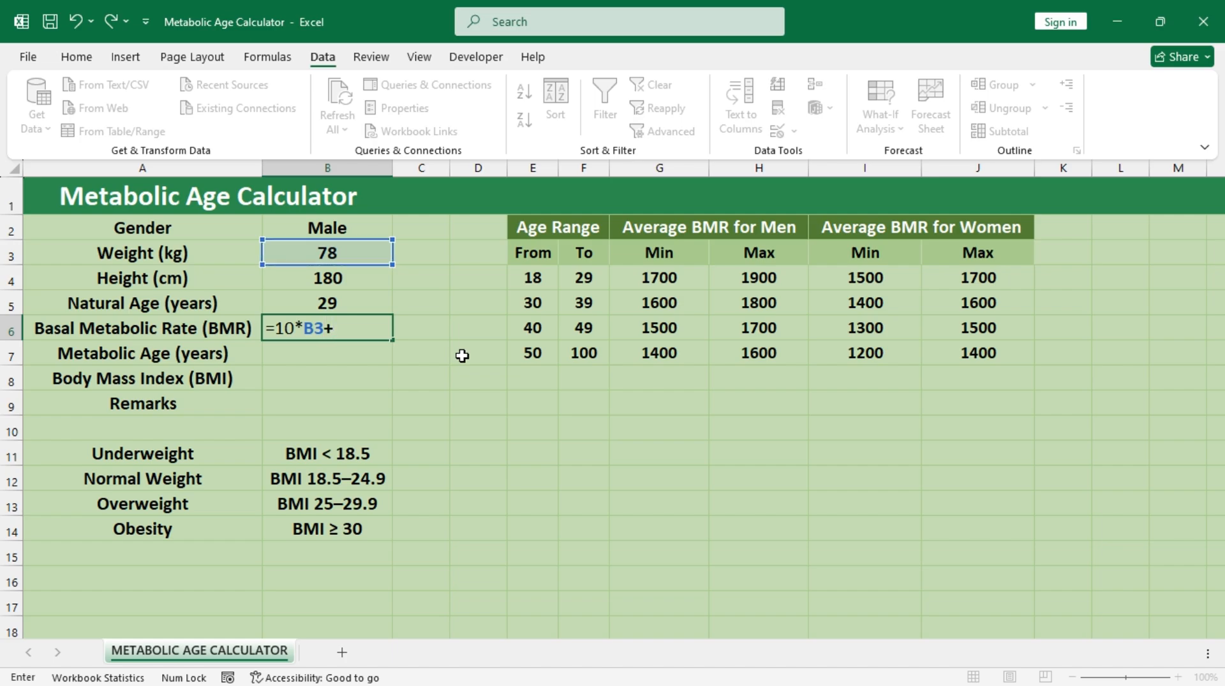
text(6.25*)
click(370, 276)
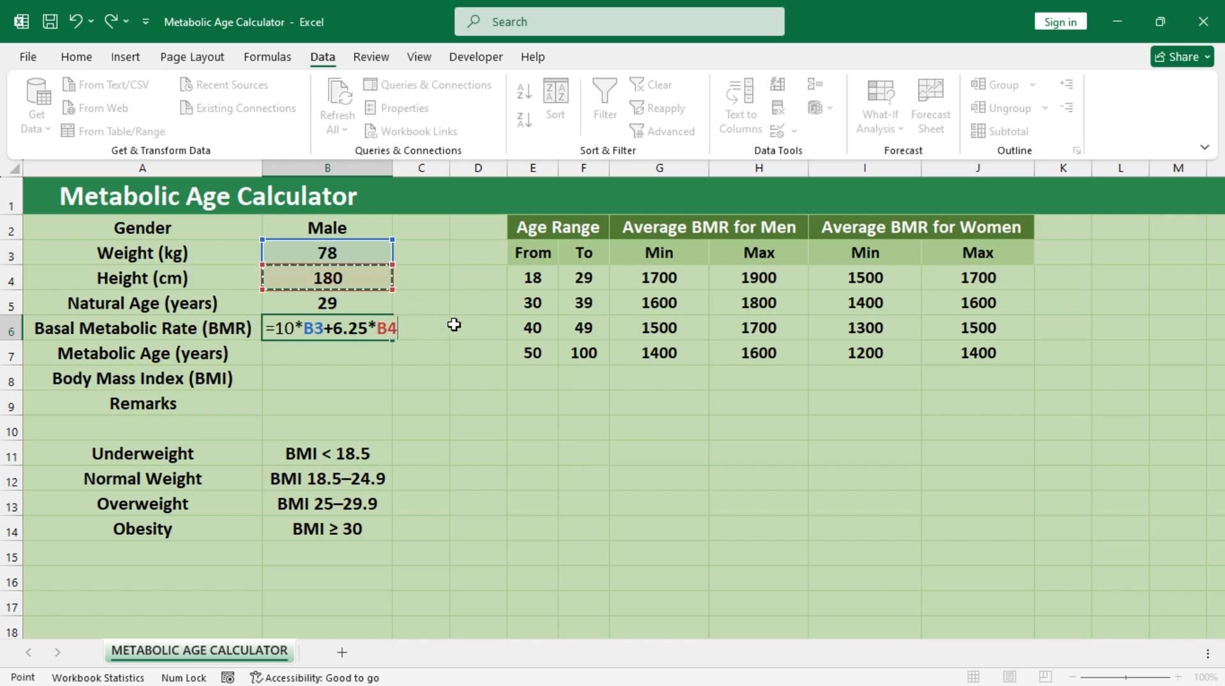
text(-)
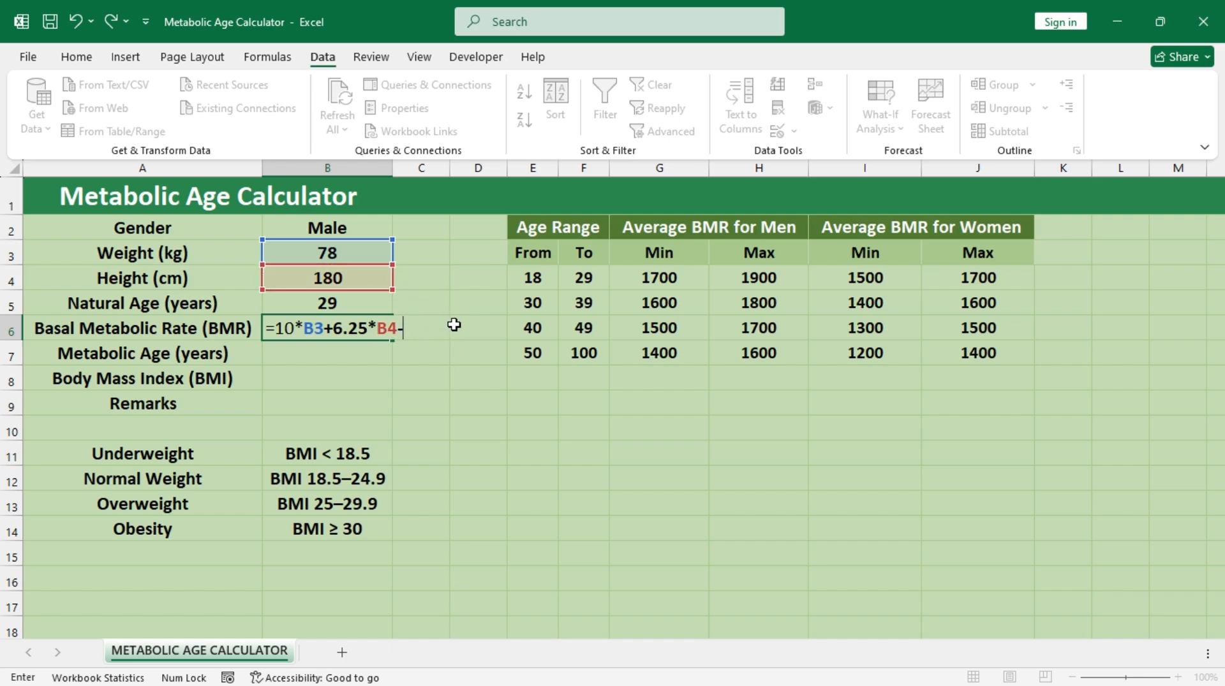
text(5*)
click(366, 302)
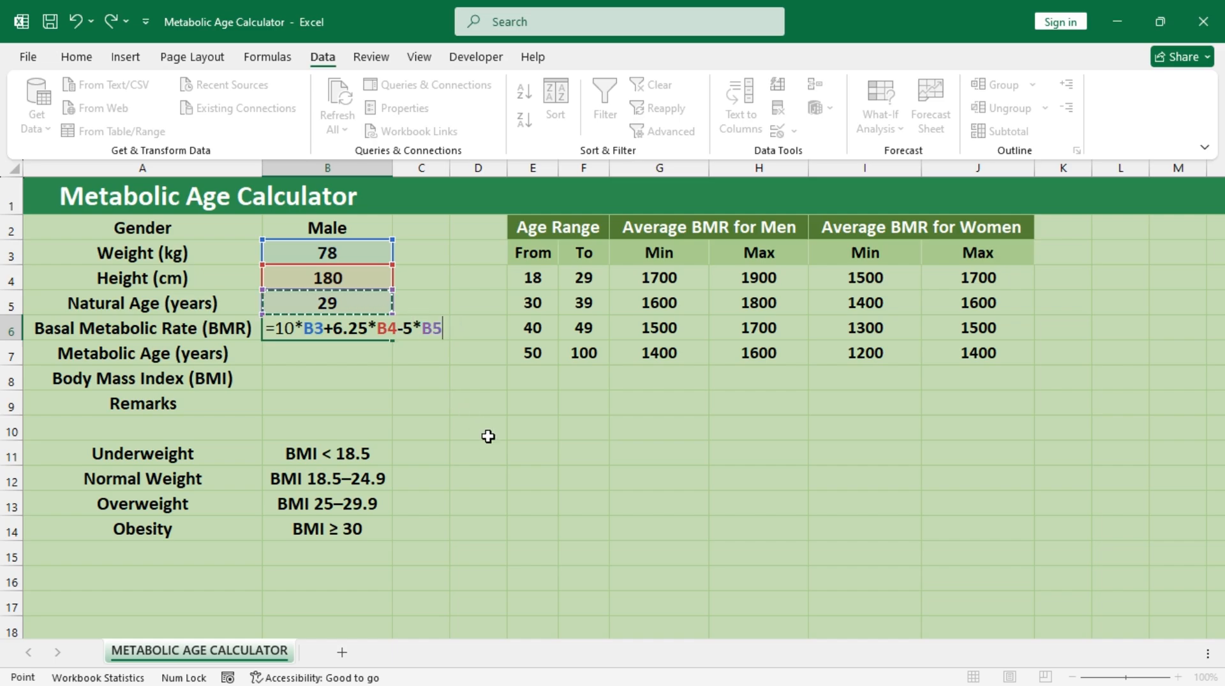
text(+5)
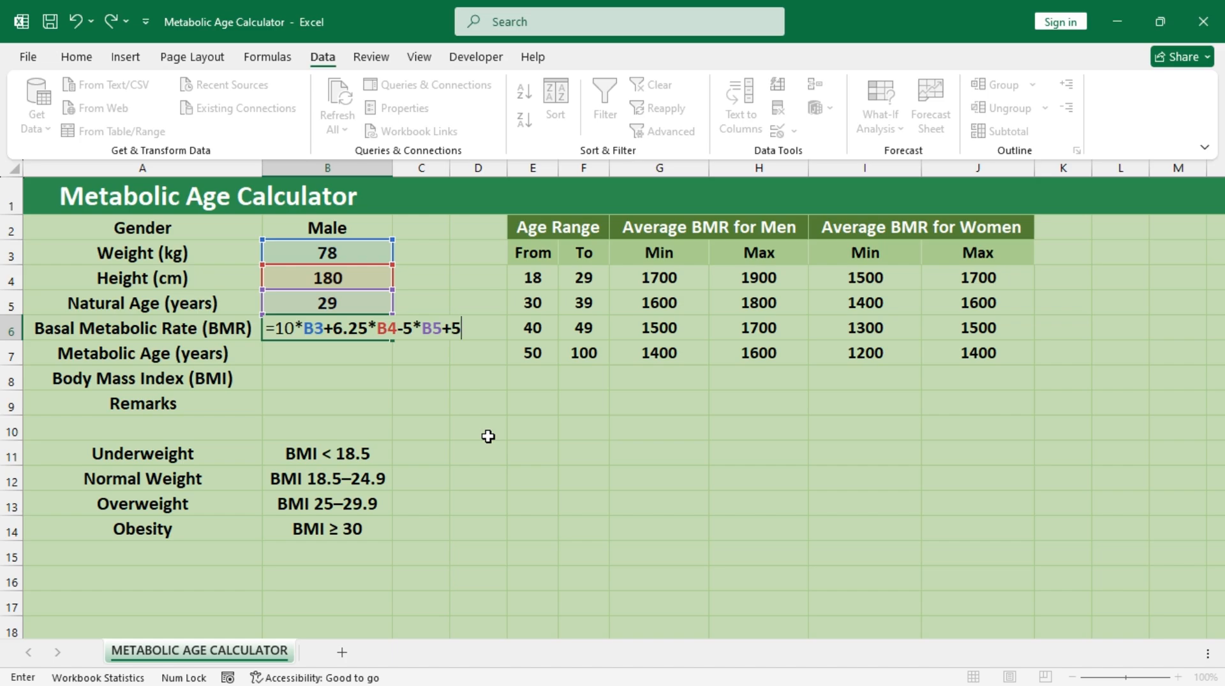
key(Return)
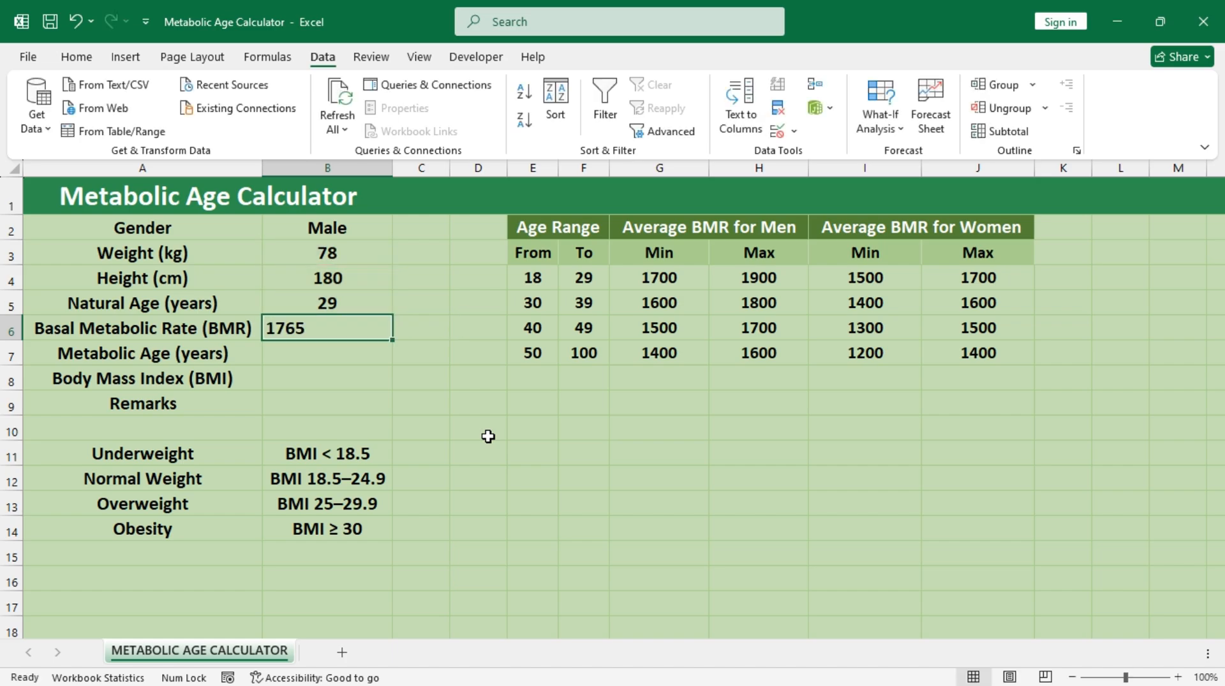
Step: Replace the final +5 in the B6 formula with -161 for the women's calculation
double_click(343, 329)
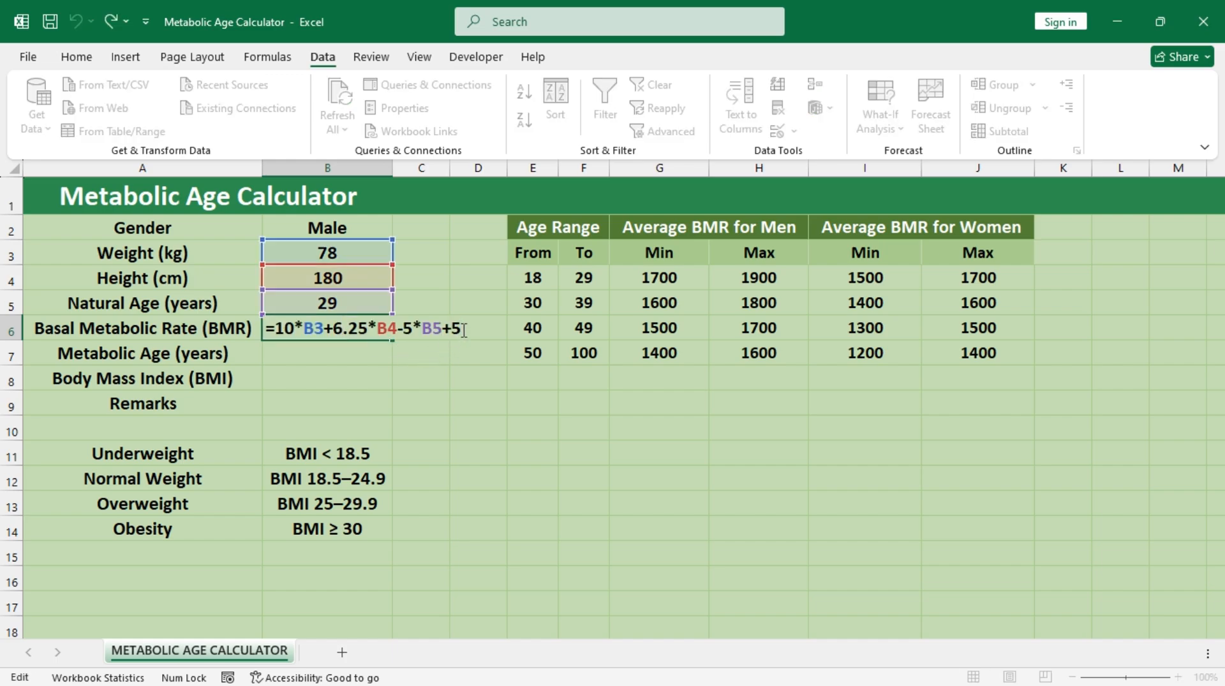
key(BackSpace)
text(-161)
key(ctrl+Return)
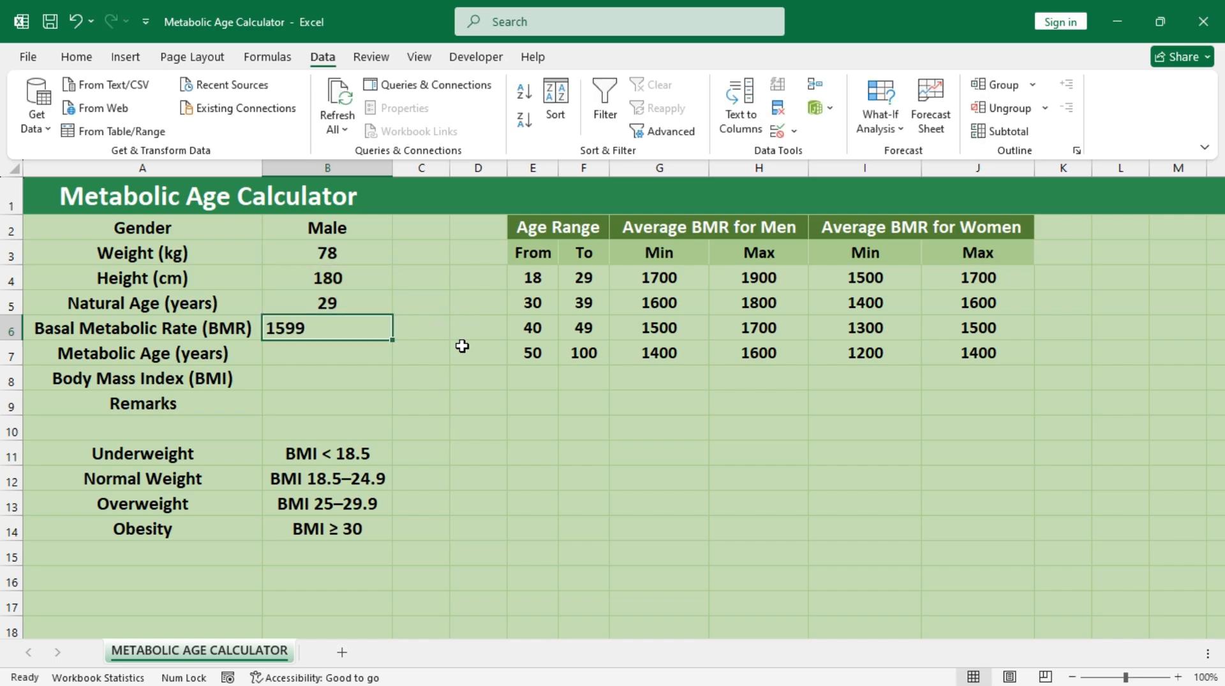
Step: Copy the expression 10*B3+6.25*B4-5*B5-161 from the B6 formula and insert IF(B2="Male", in front of it
double_click(322, 328)
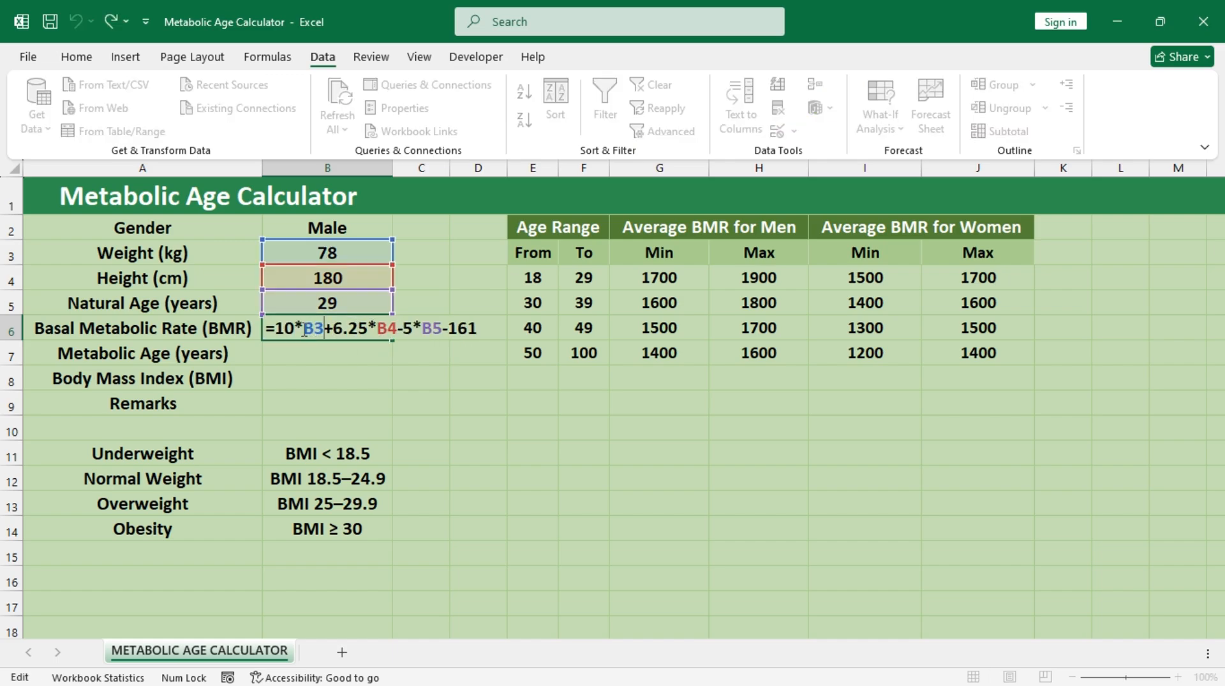
drag(280, 328, 474, 330)
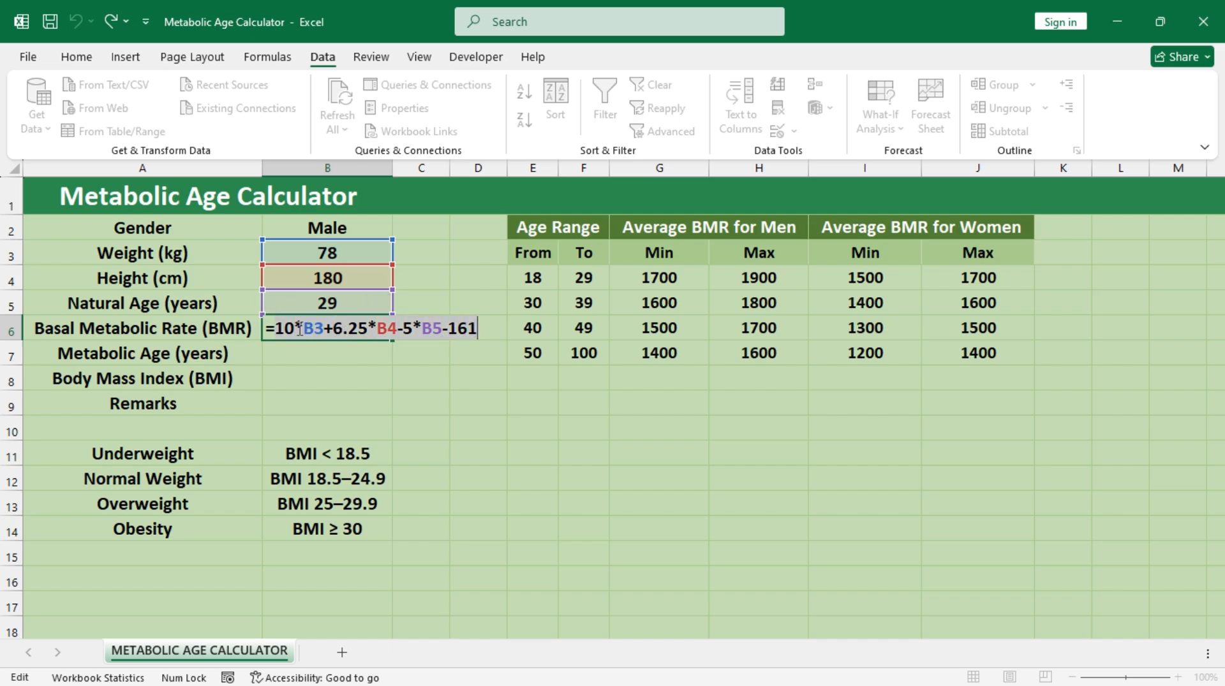
click(279, 326)
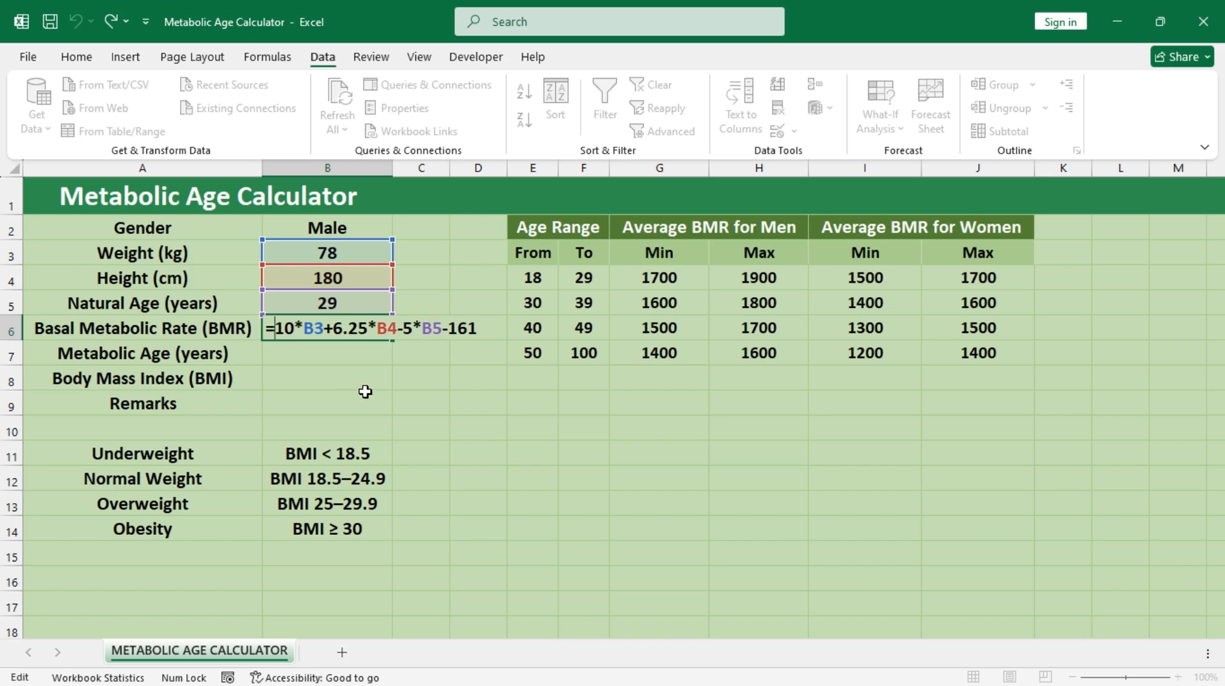
text(if)
key(Tab)
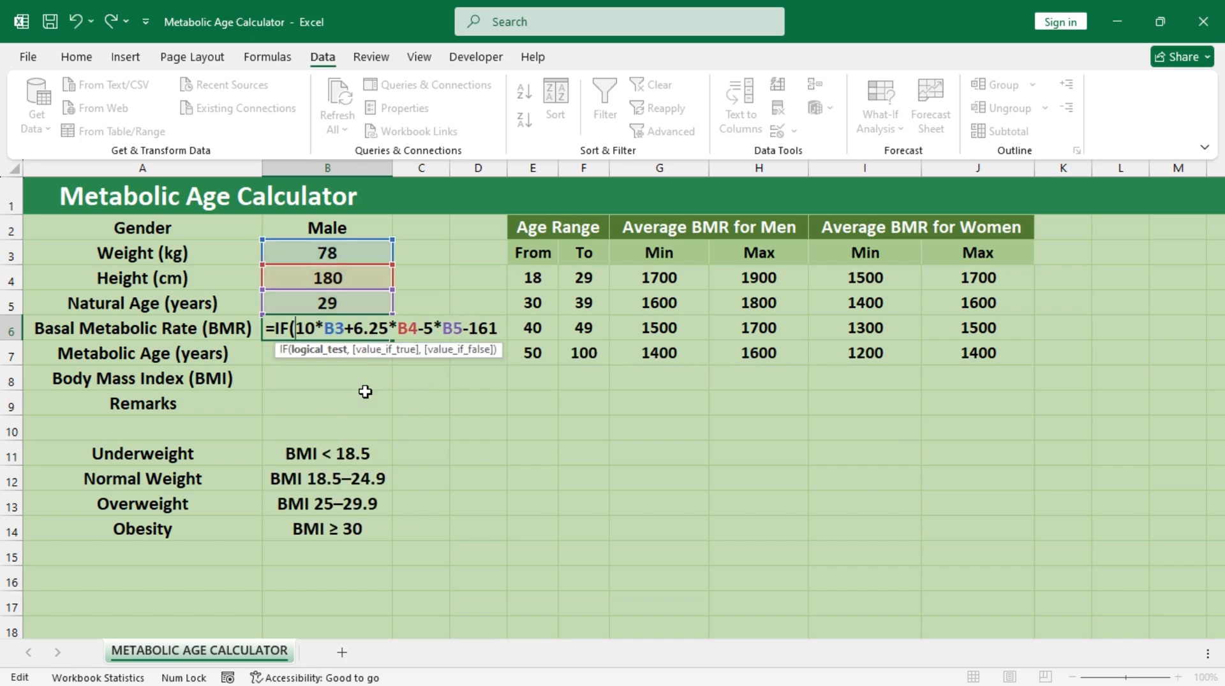
click(371, 228)
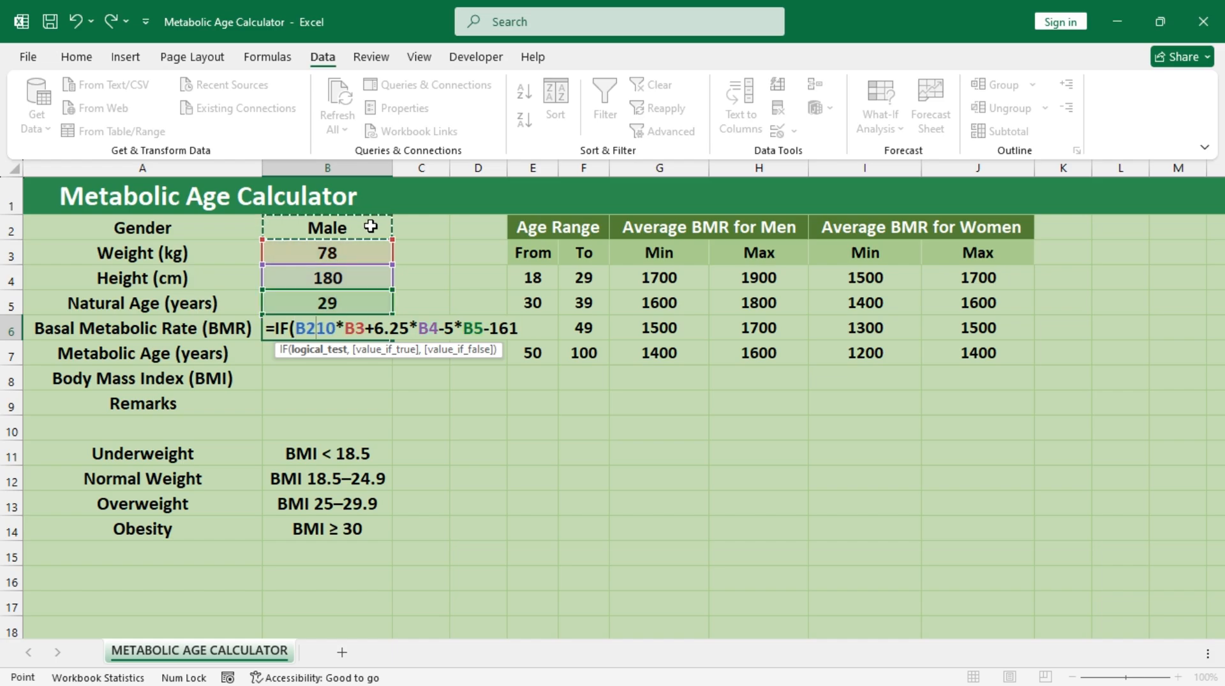
text(=)
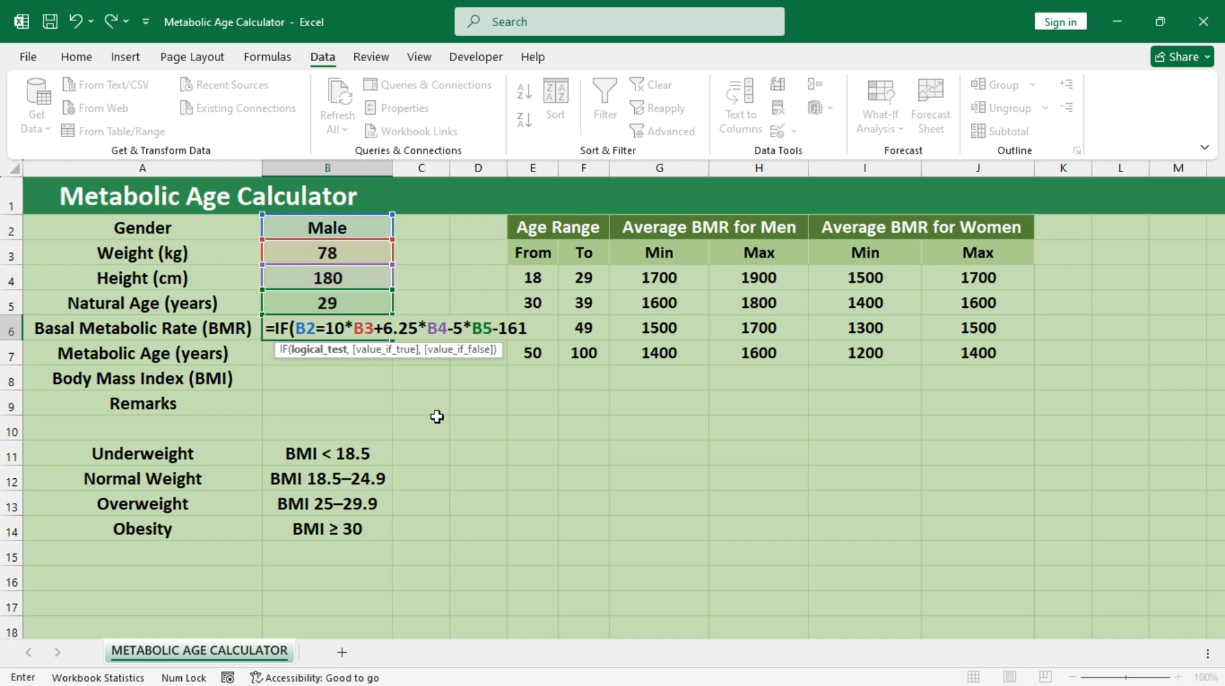
text("Male)
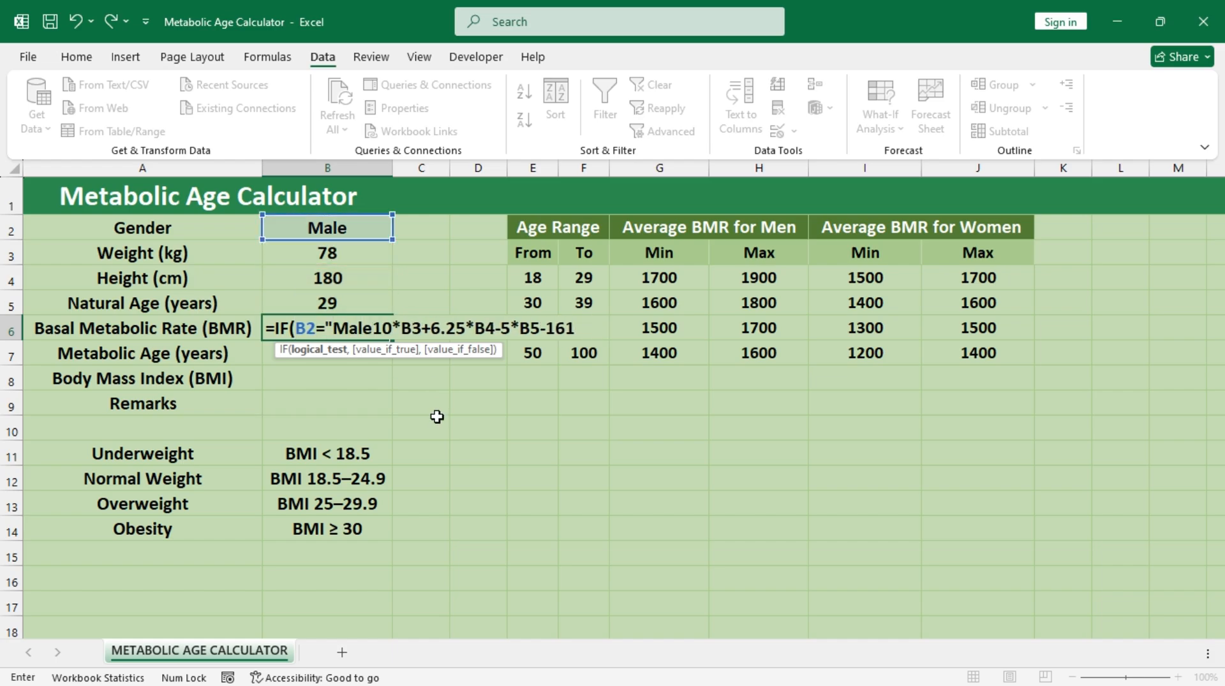
text(",)
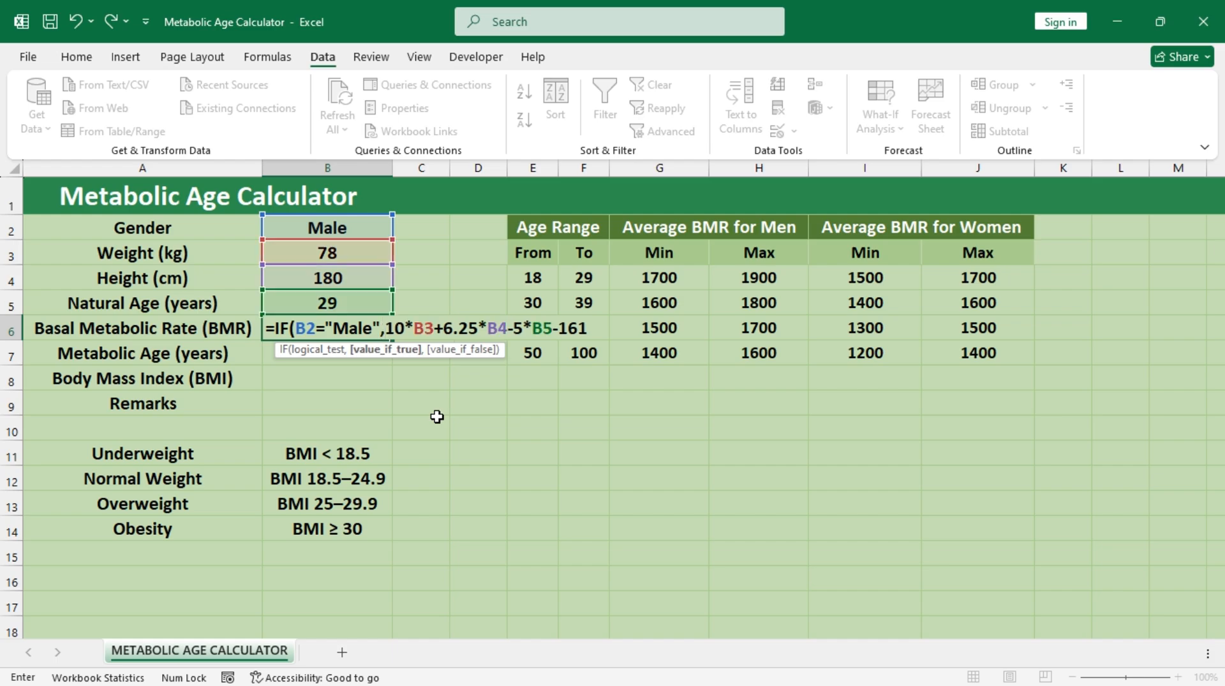
Step: Replace the final -161 with +5 in the Male branch of the B6 formula and add a comma after it
click(588, 328)
key(BackSpace)
key(BackSpace)
key(BackSpace)
key(BackSpace)
text(+5,if)
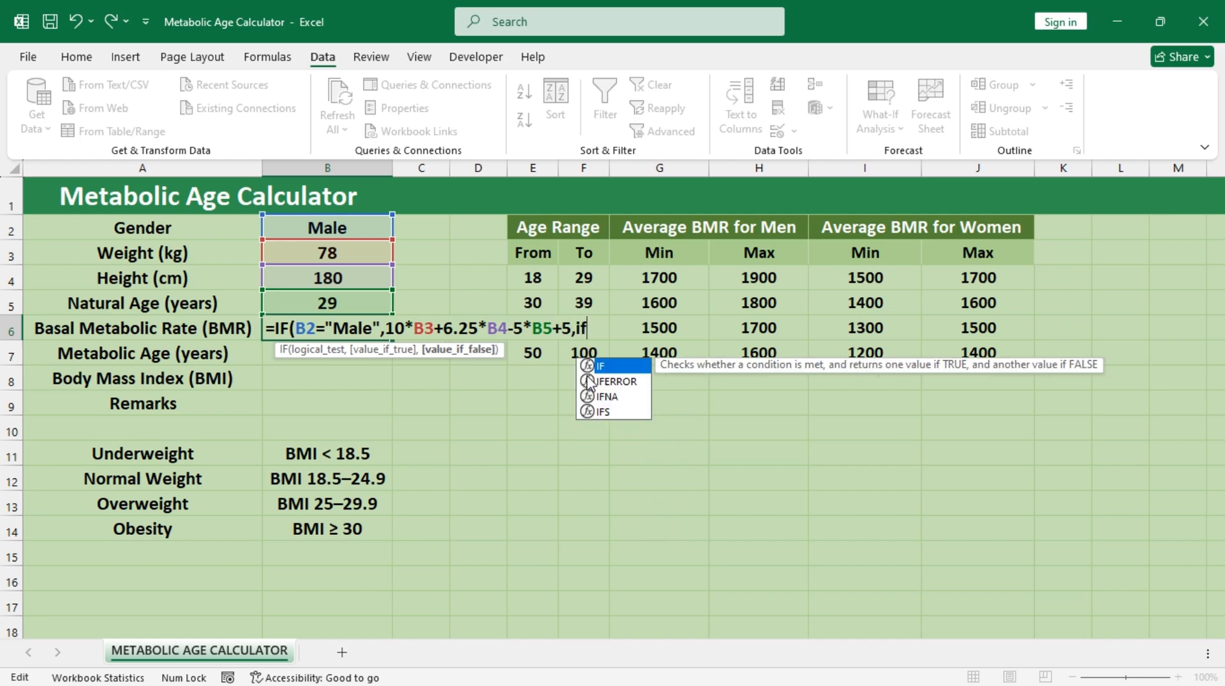
Step: Add a nested IF(B2="Female", condition after the Male branch of the B6 formula, with a capital F in Female
key(Tab)
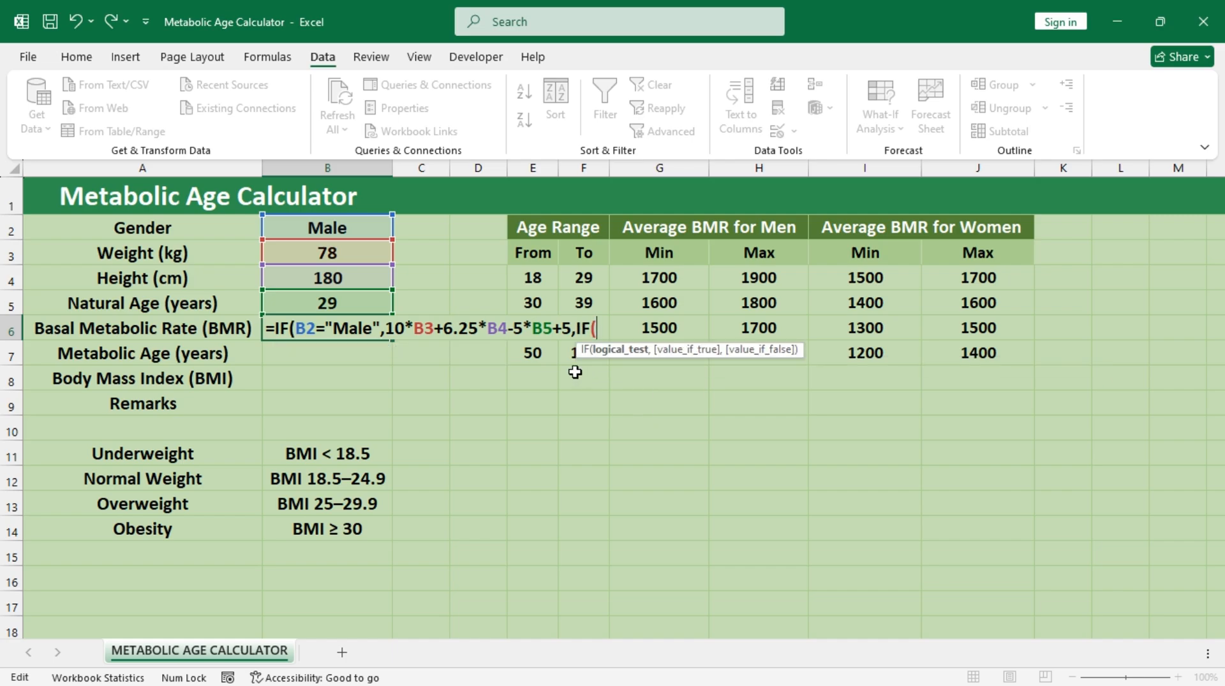
click(351, 230)
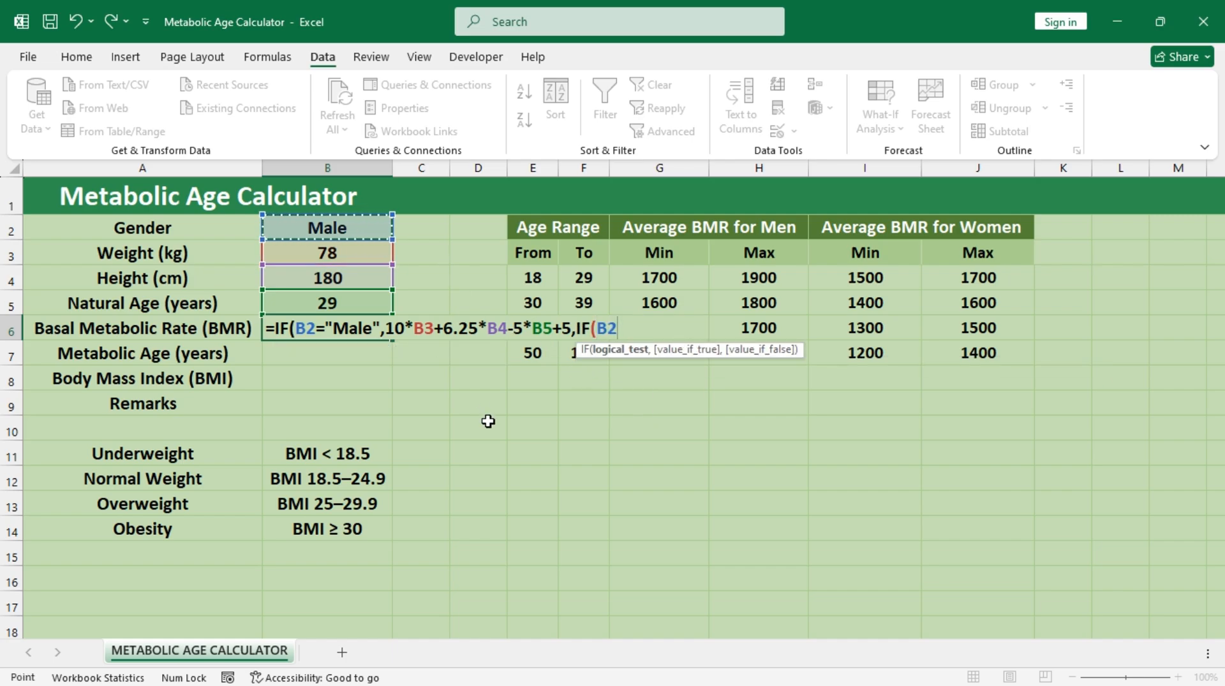
text(="f)
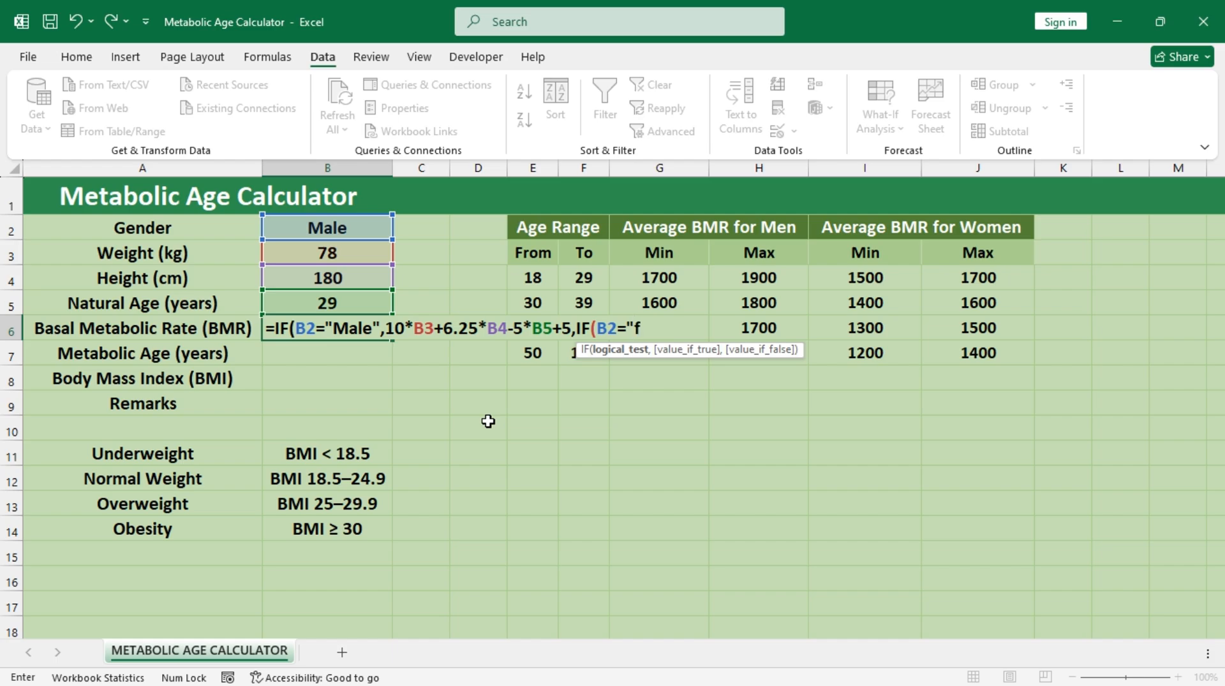
text(emale")
click(639, 328)
key(BackSpace)
text(F)
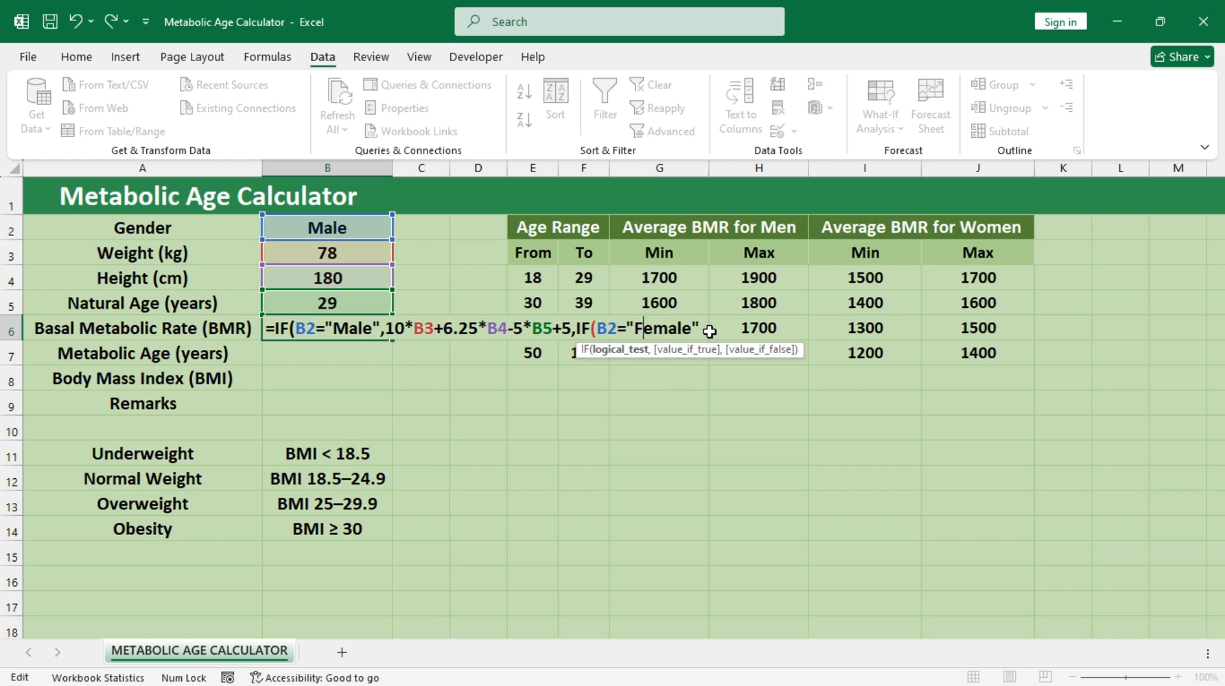
click(700, 328)
text(,)
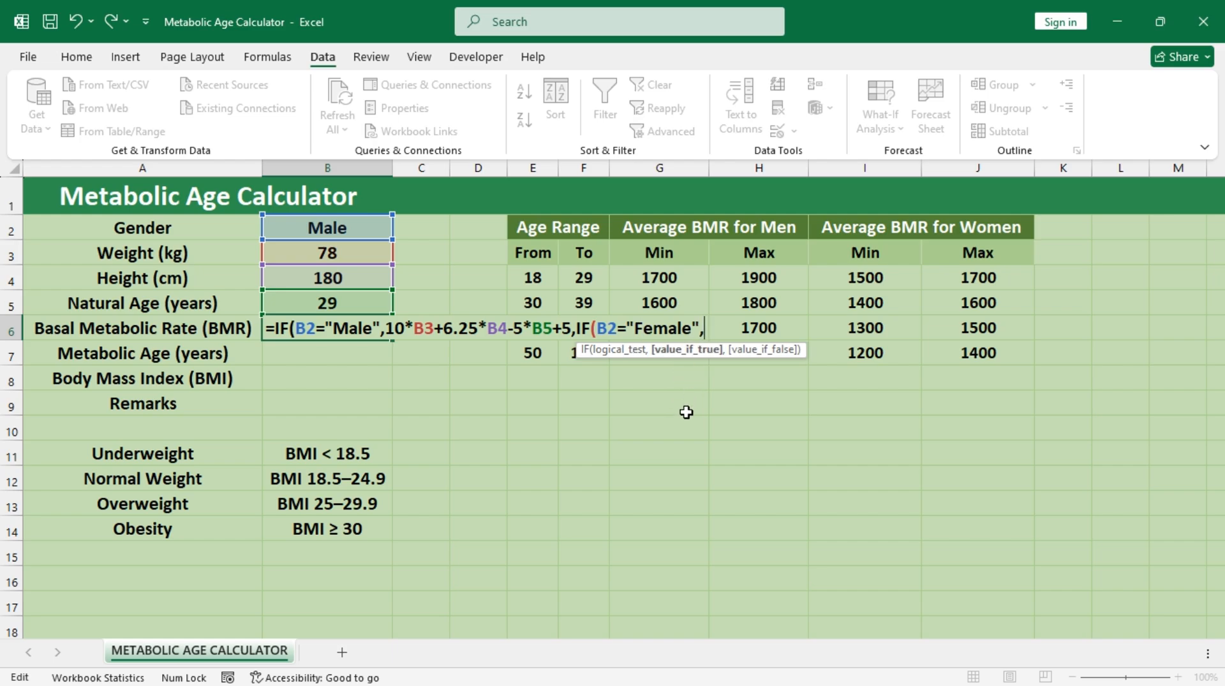
text(10*B3+6.25*B4-5*B5-161)
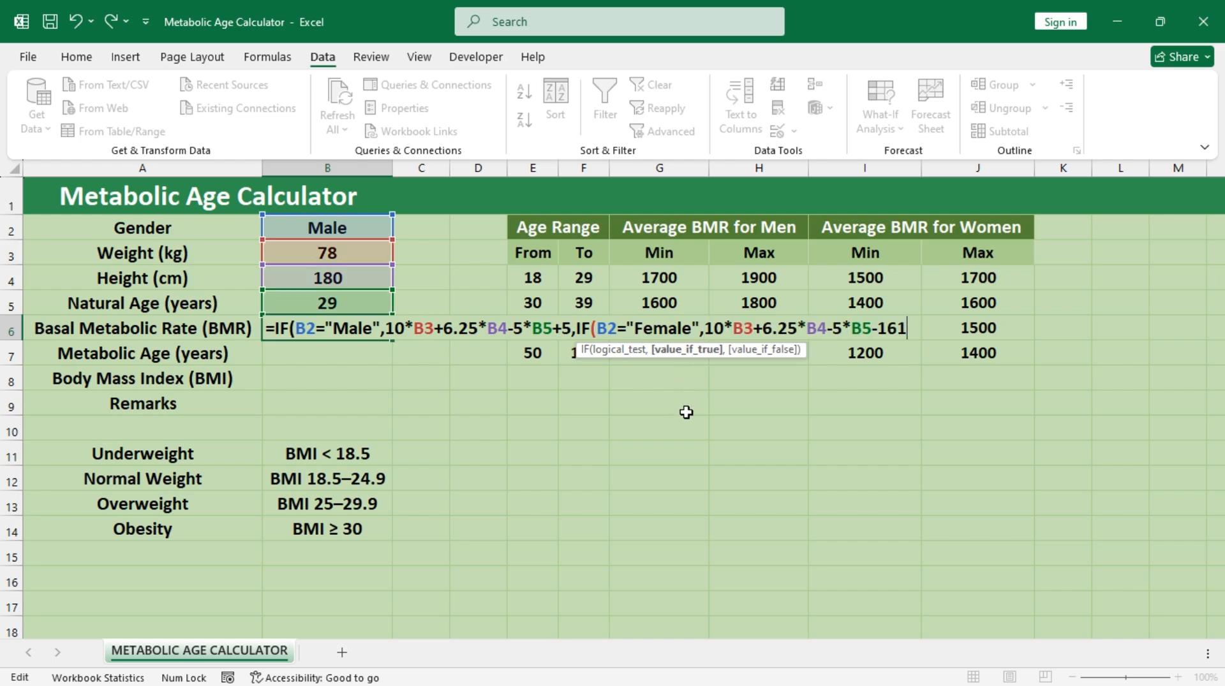
text(,")
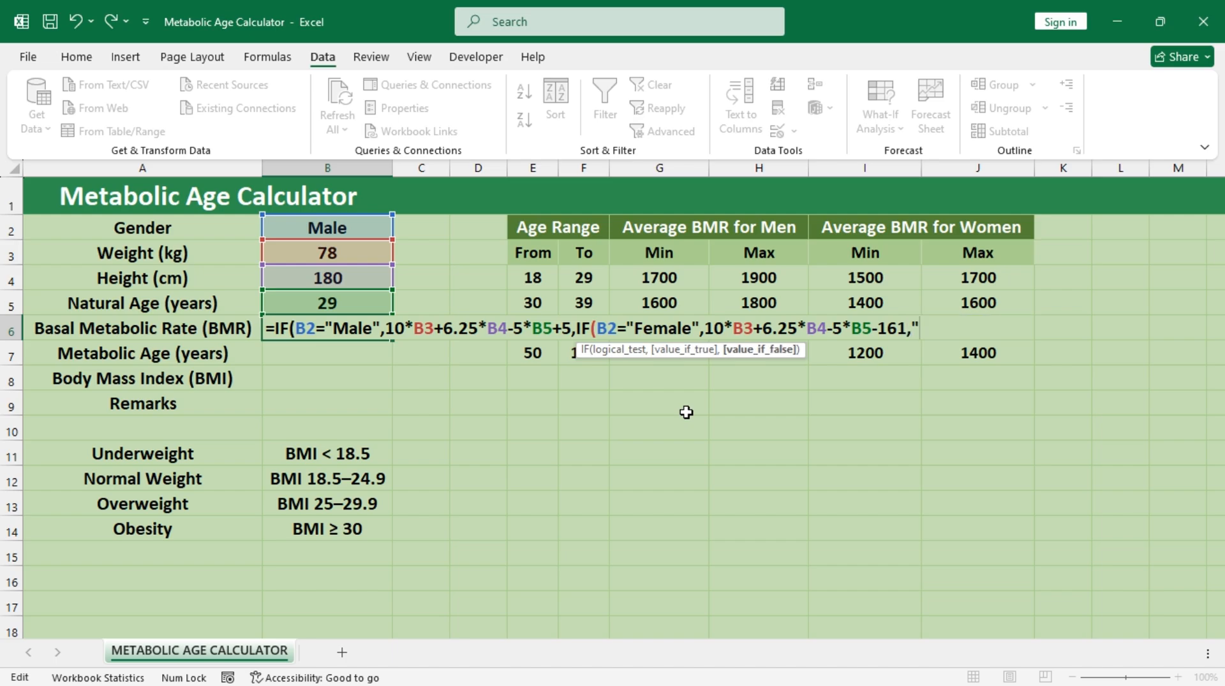
text(")))
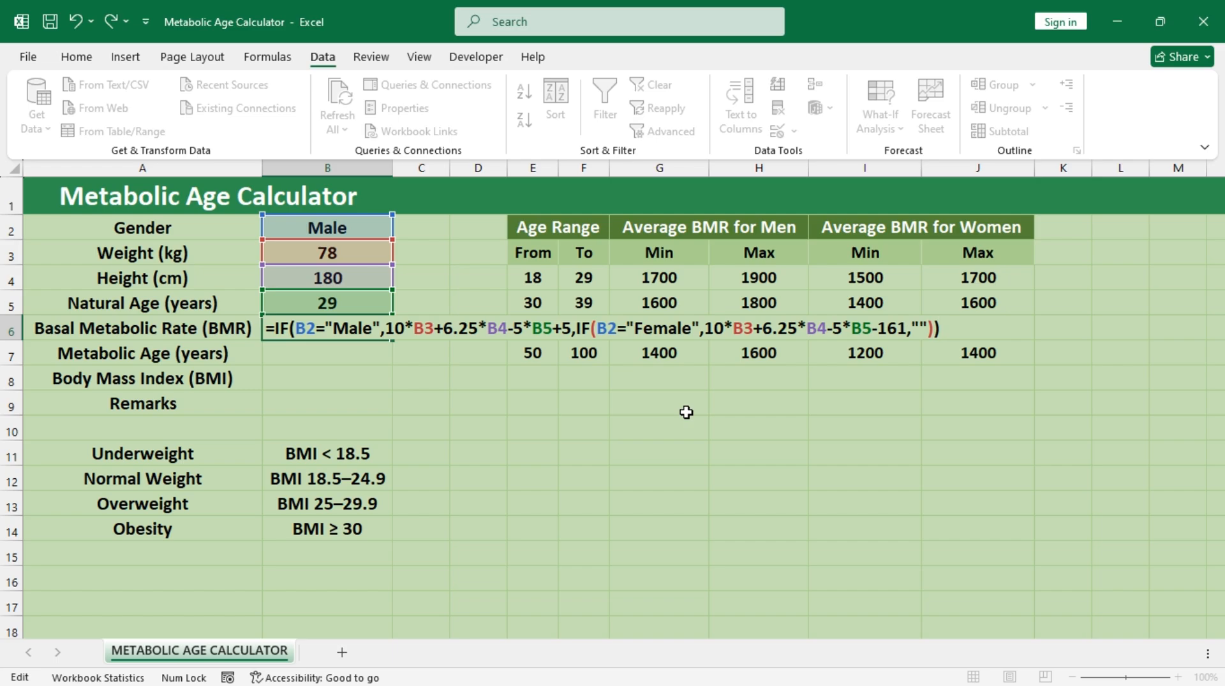
Step: Complete the Female branch in B6 with 10*B3+6.25*B4-5*B5-161, use "" as the fallback, and close and commit the formula
key(ctrl+Return)
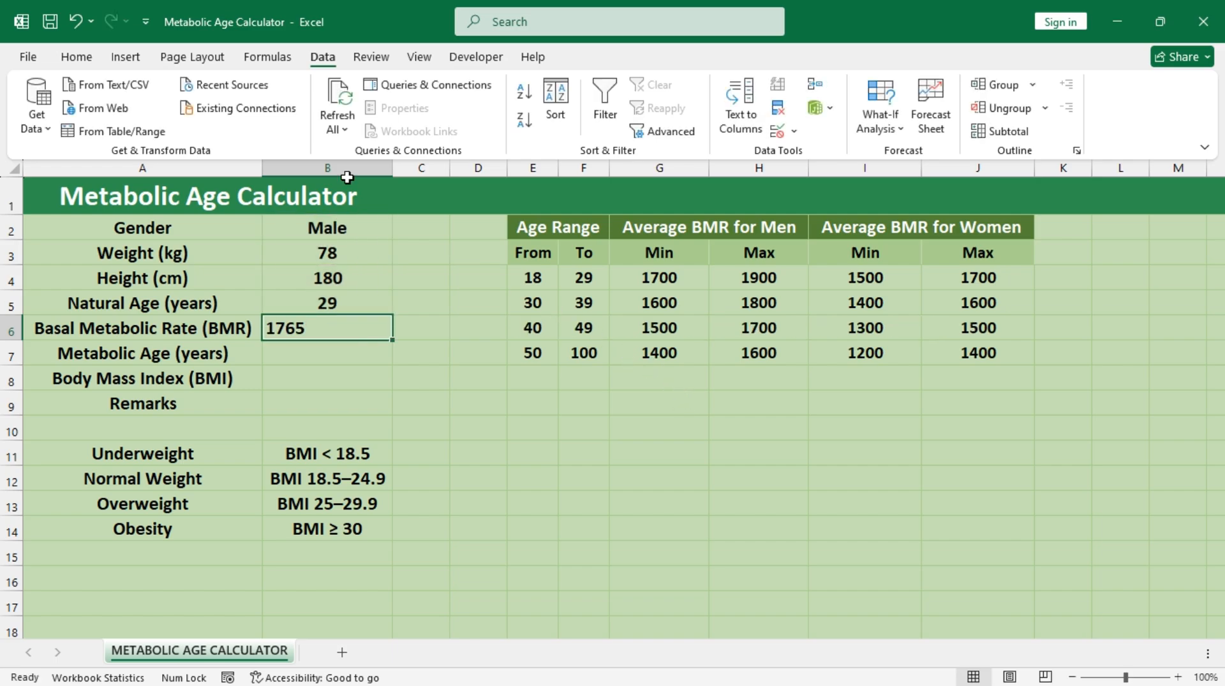
Step: Set the gender in B2 to Female and centre the Basal Metabolic Rate value in B6 horizontally
click(77, 57)
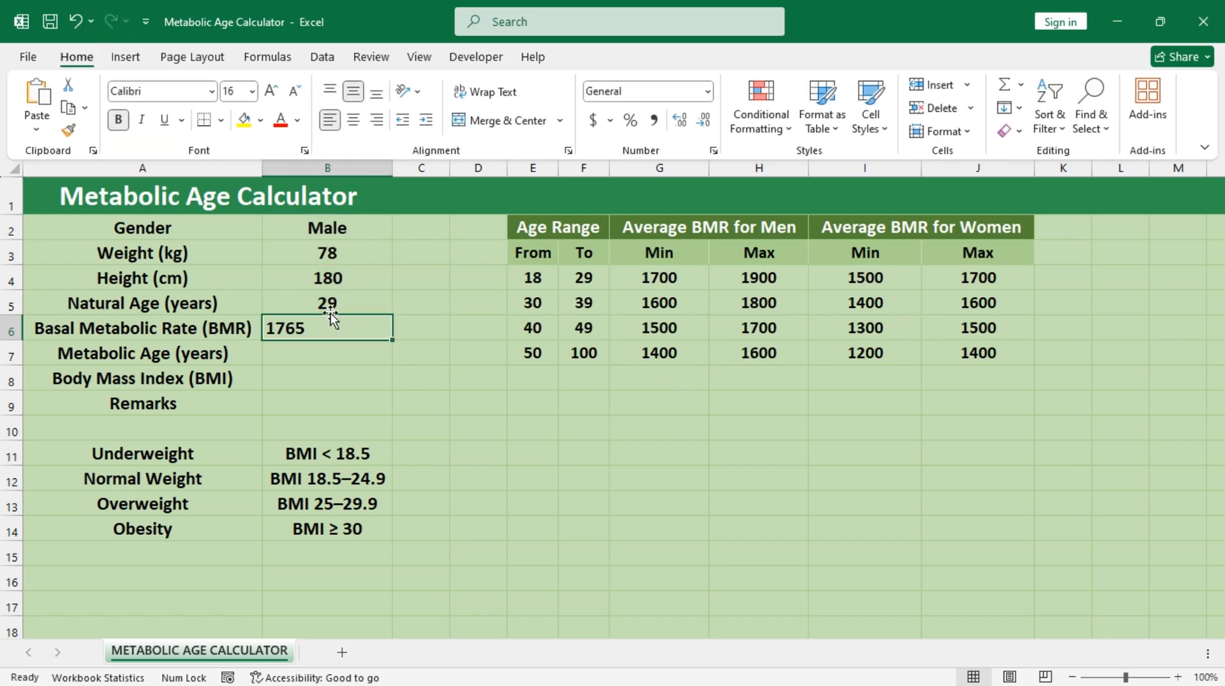
click(363, 229)
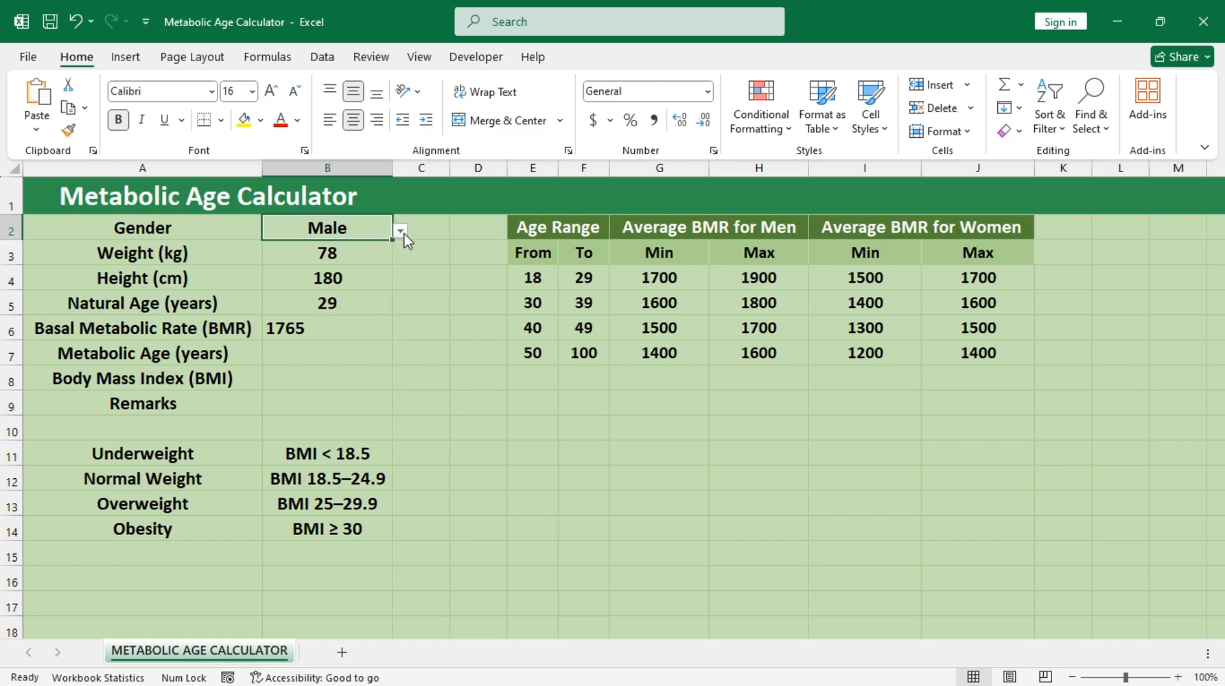
click(400, 230)
click(370, 258)
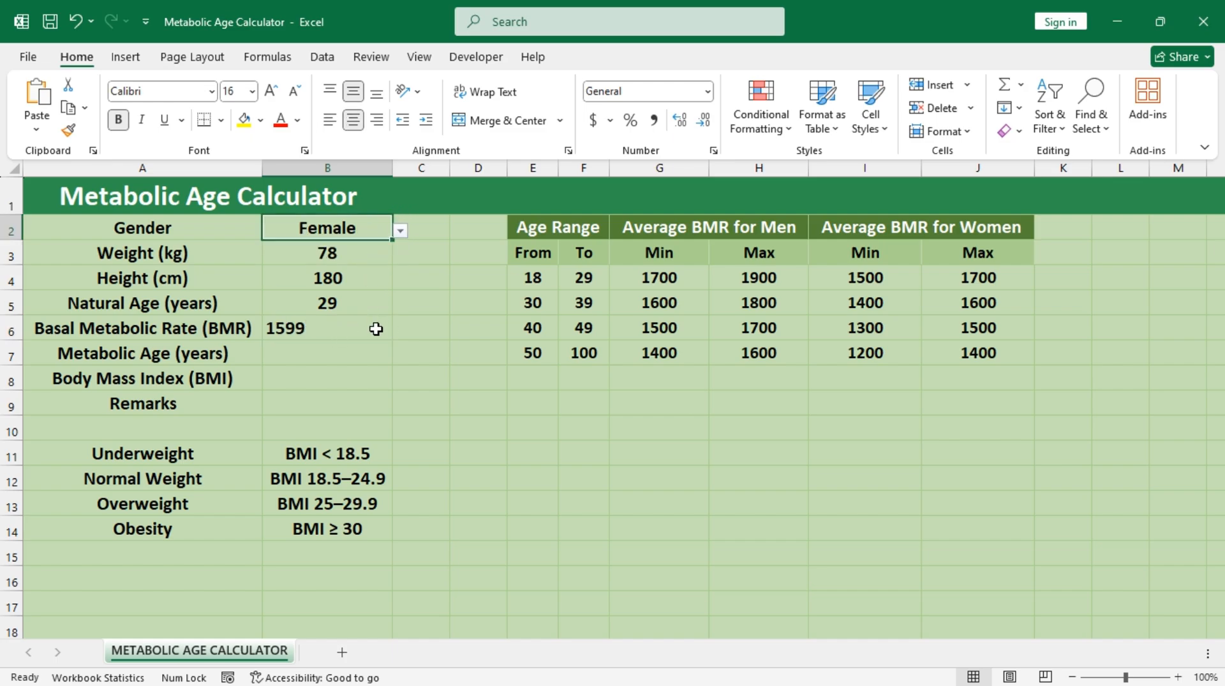
click(352, 328)
click(353, 123)
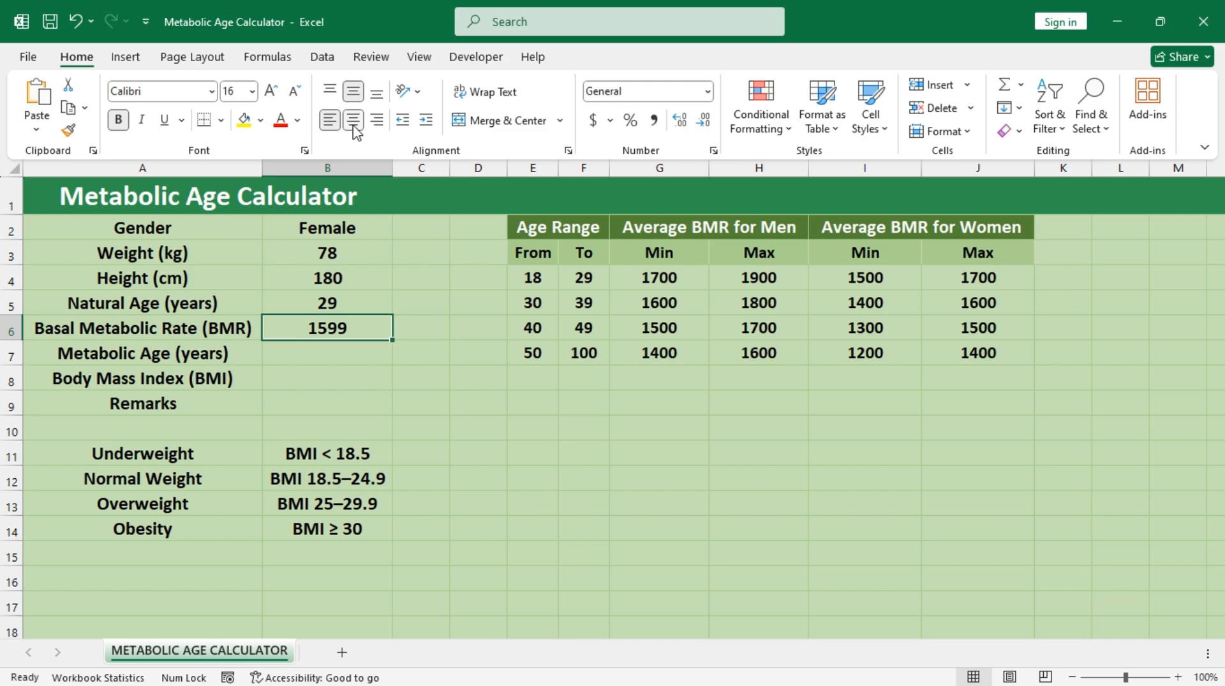
click(344, 355)
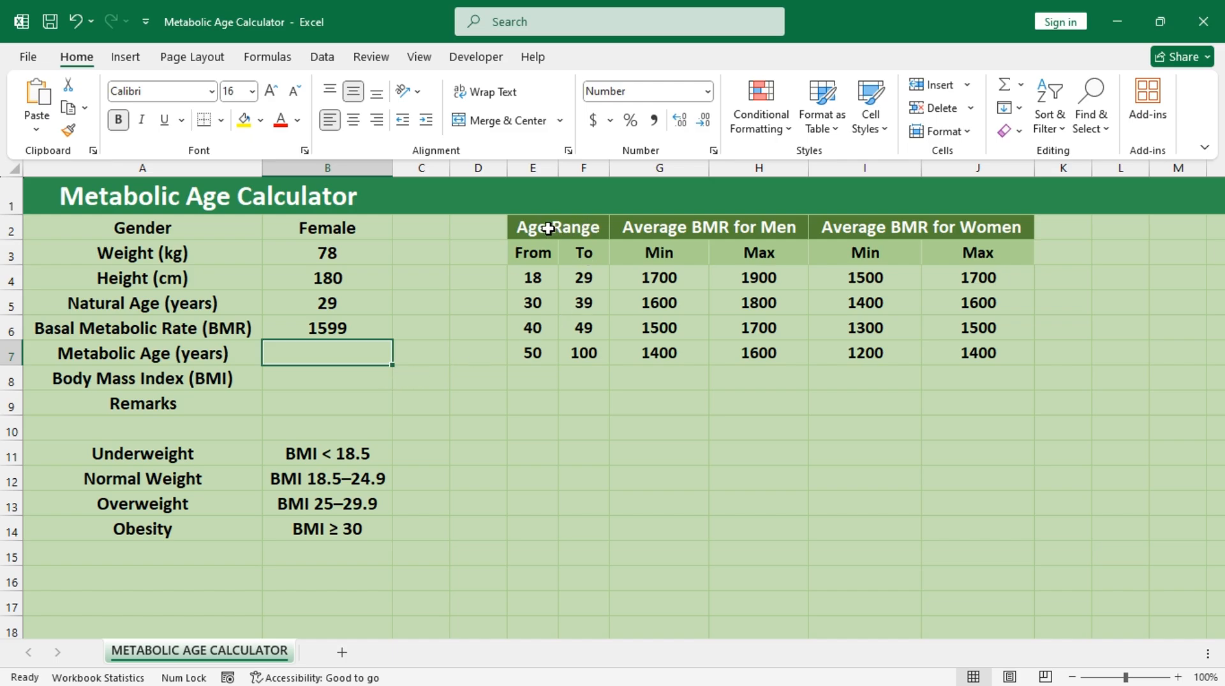
drag(547, 228, 918, 347)
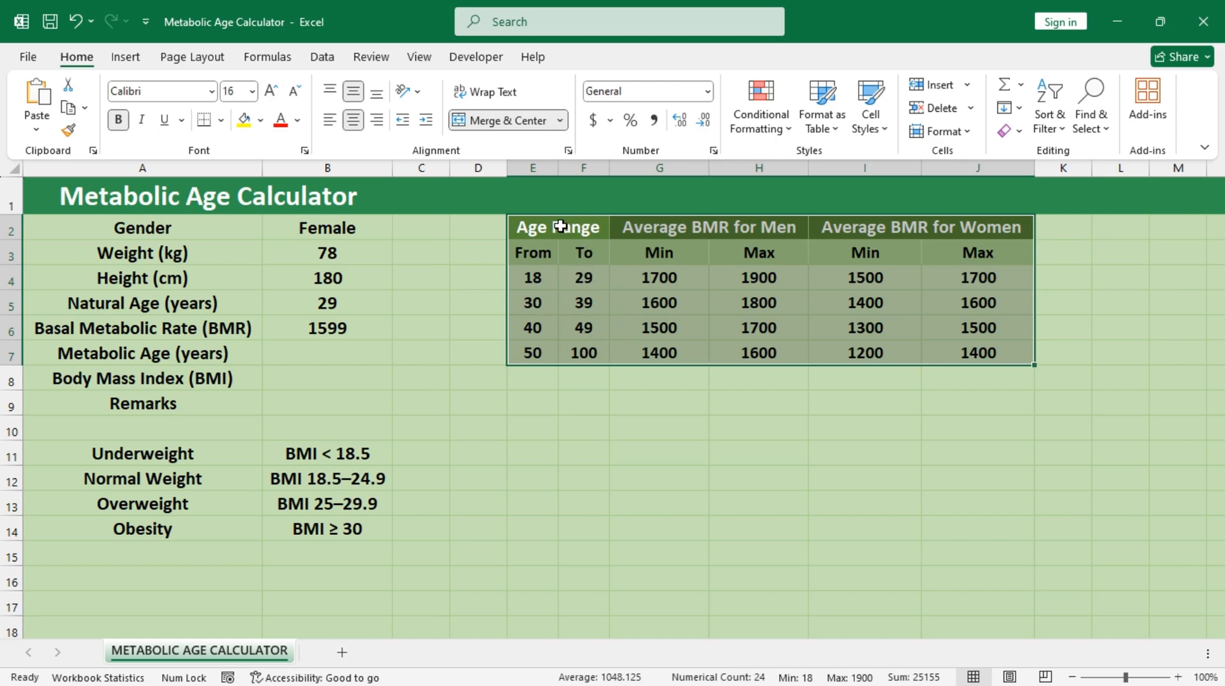
drag(557, 228, 955, 353)
drag(559, 228, 925, 350)
Step: Enter the age range midpoint formula =(E4:E7+F4:F7)/2 in E9
click(536, 411)
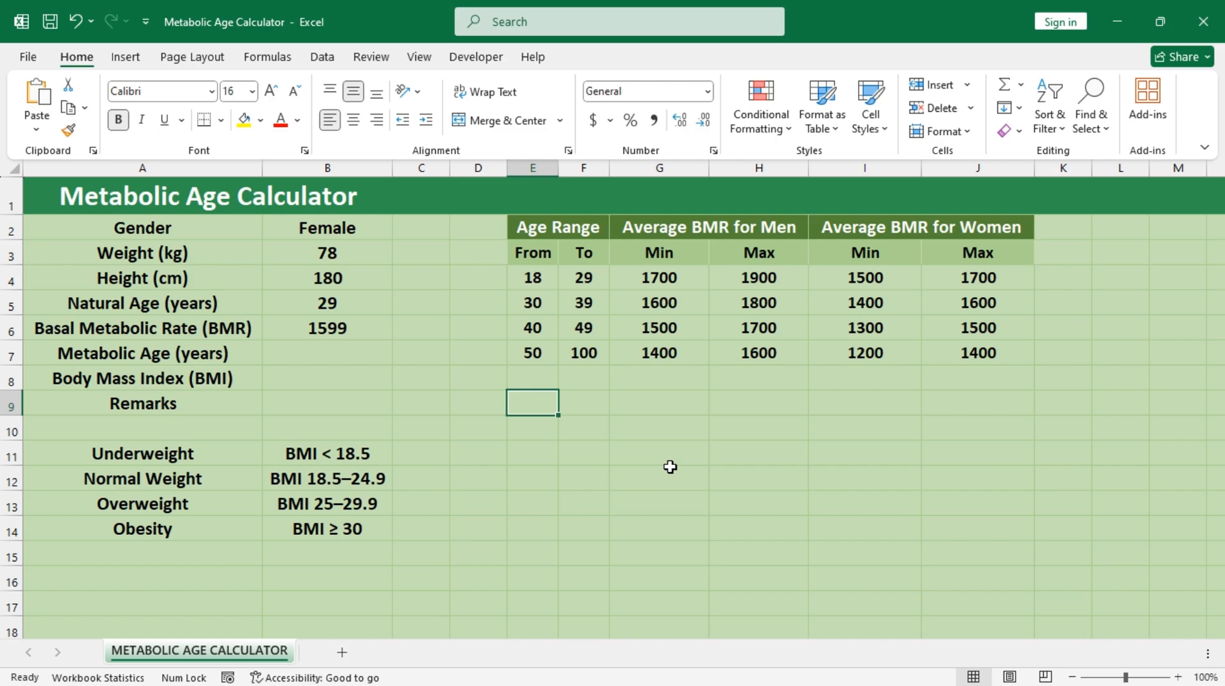
text(=)
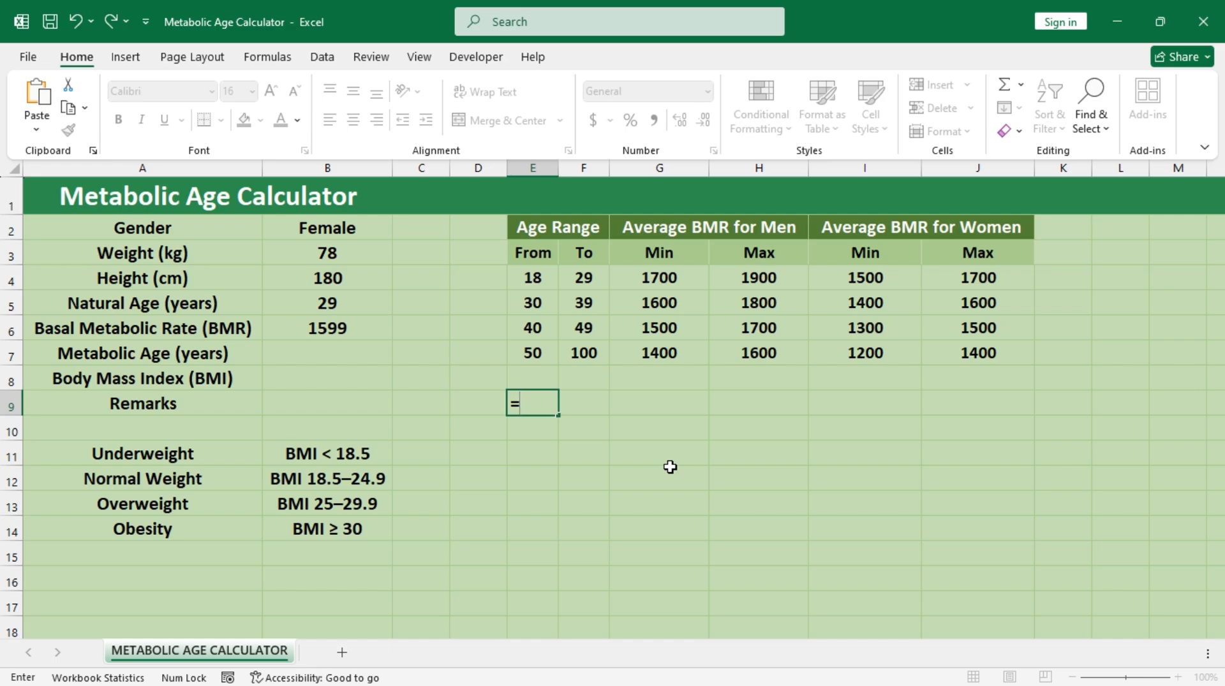
text(()
drag(520, 279, 541, 353)
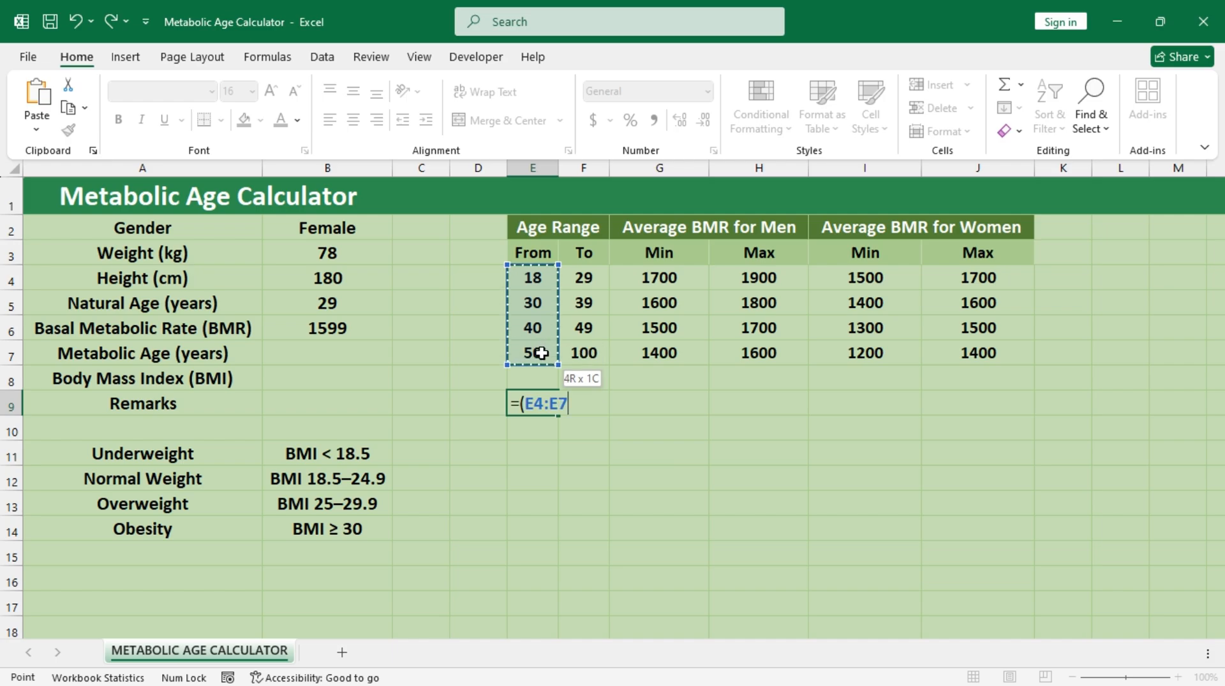
text(+)
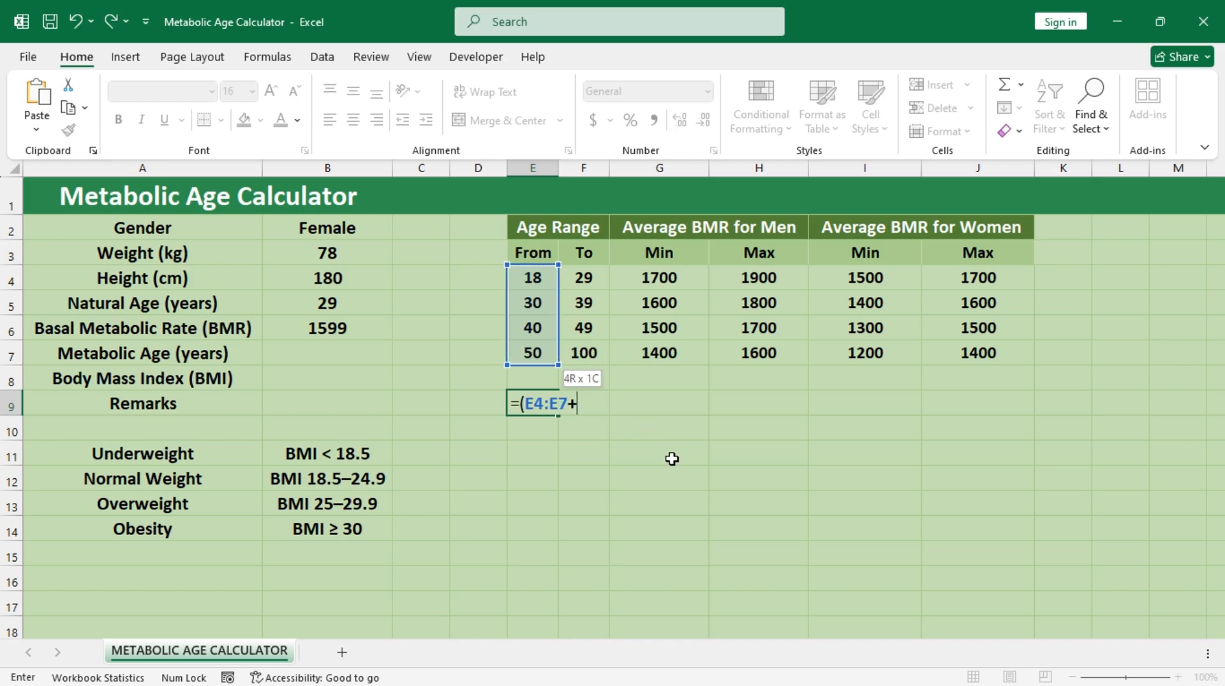
drag(584, 279, 599, 363)
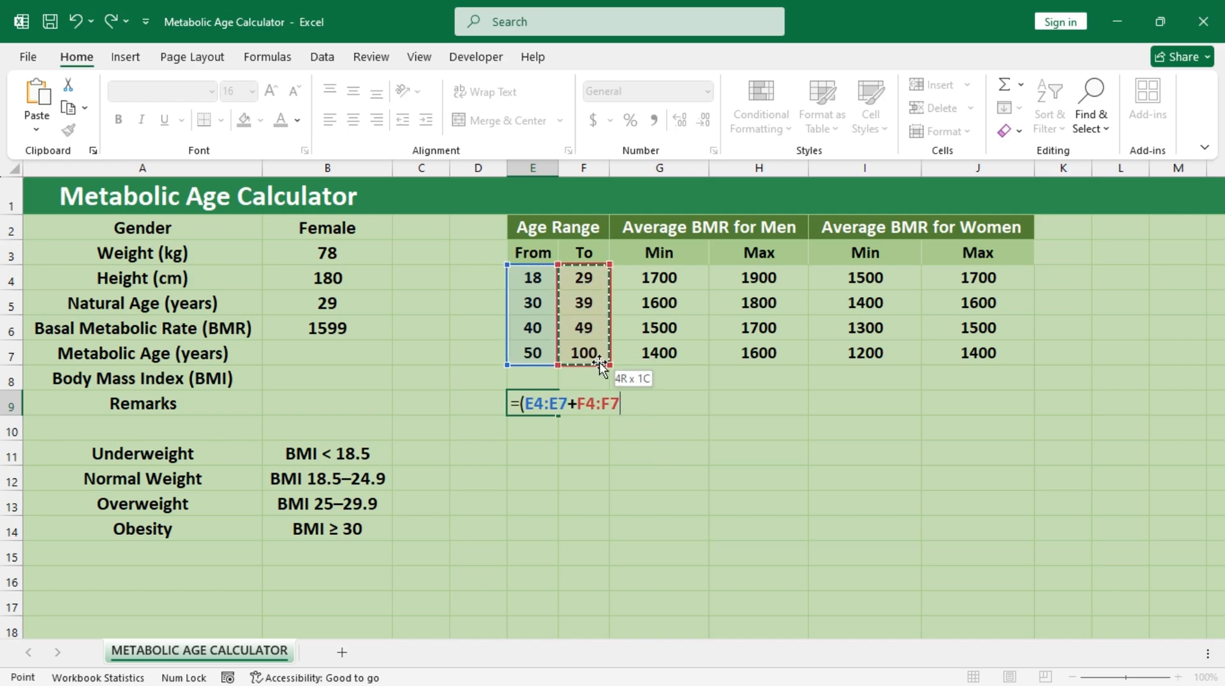
text())
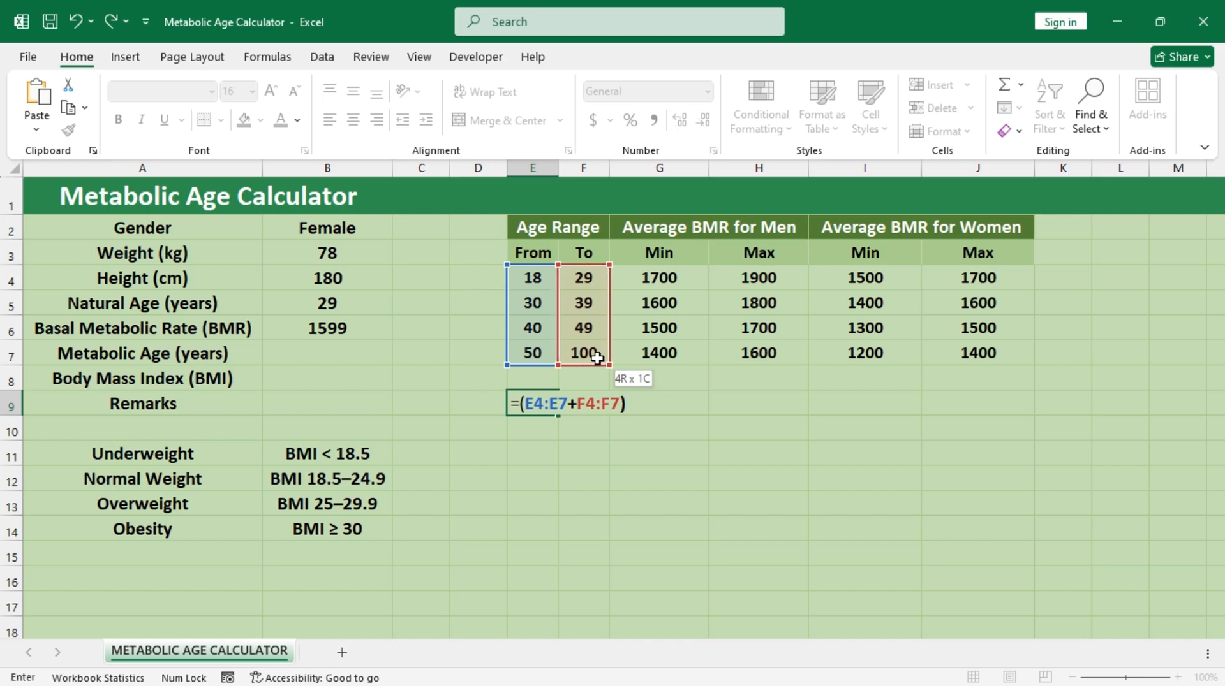
text(/2)
key(ctrl+Return)
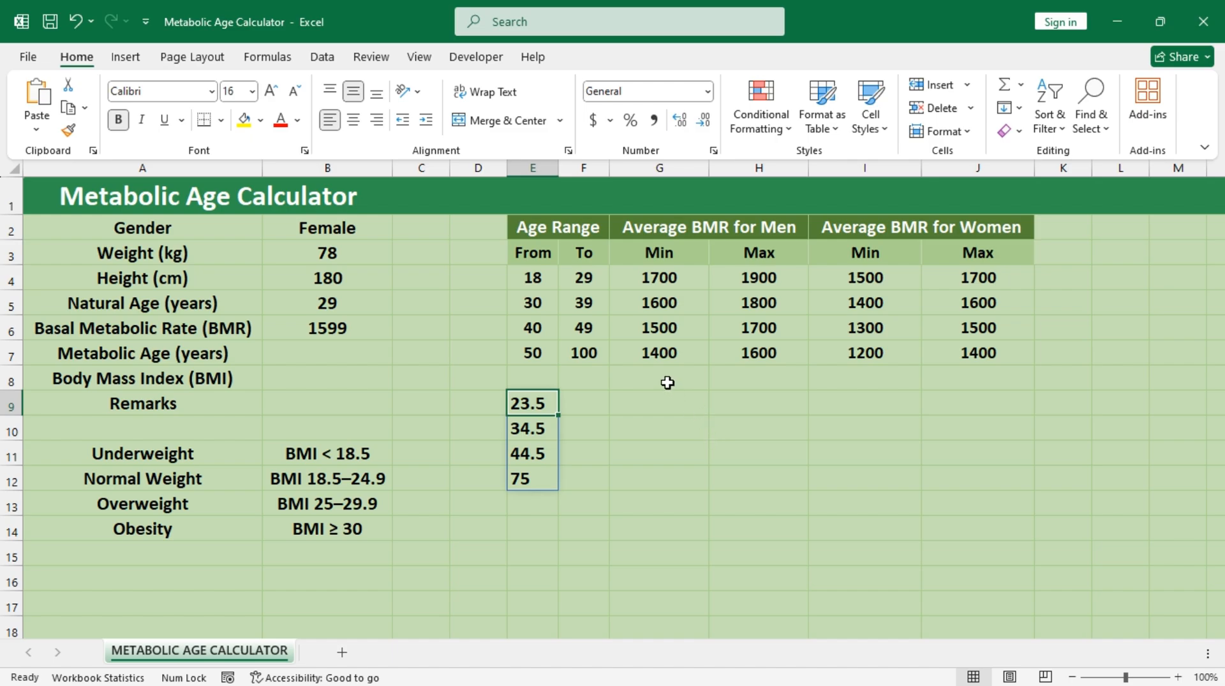
Step: Enter the men's average BMR midpoint formula =(G4:G7+H4:H7)/2 in G9
click(664, 405)
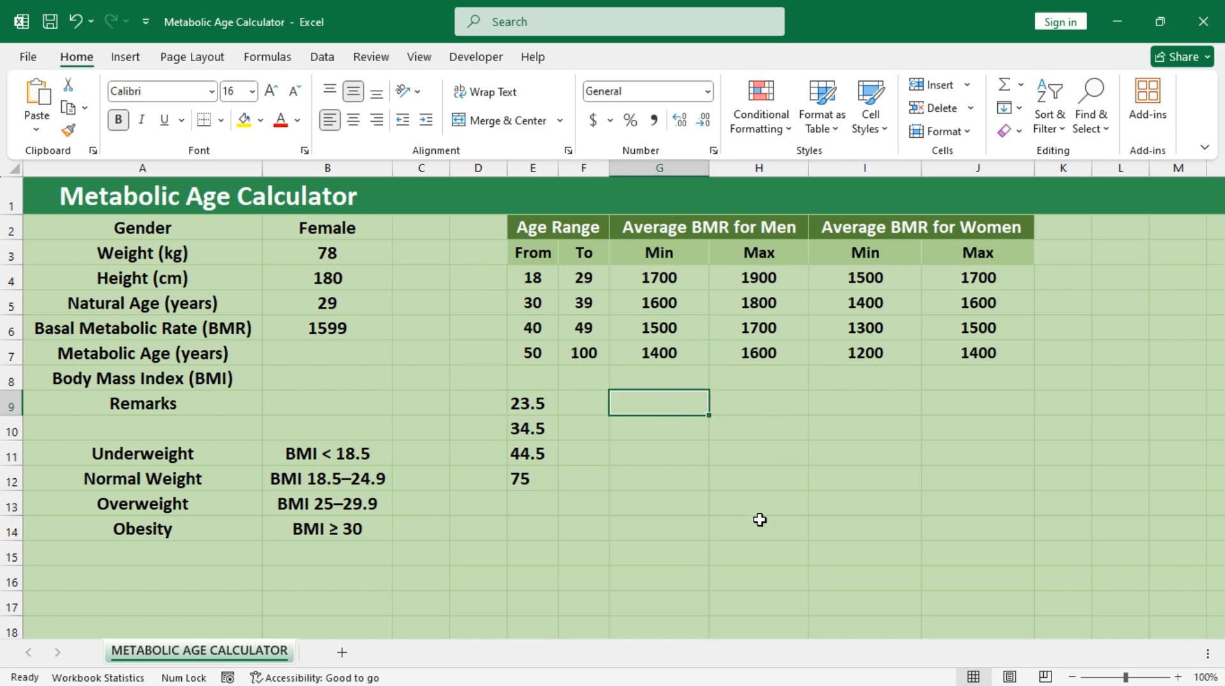
text(=()
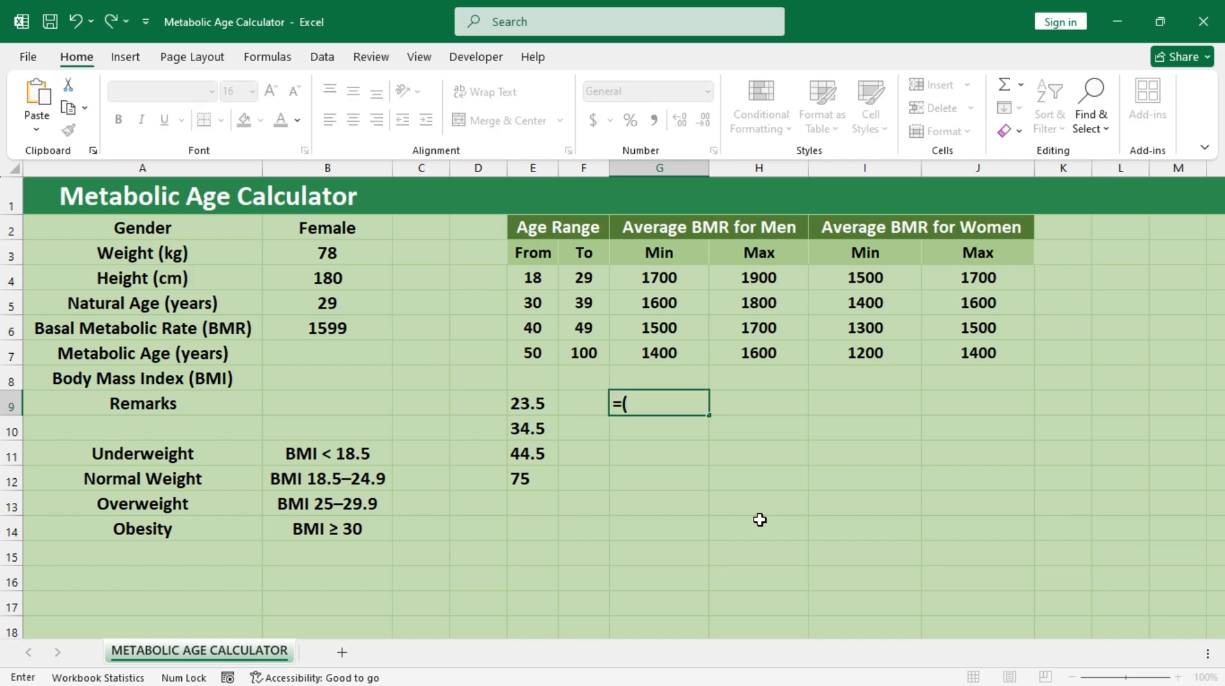
drag(666, 279, 679, 363)
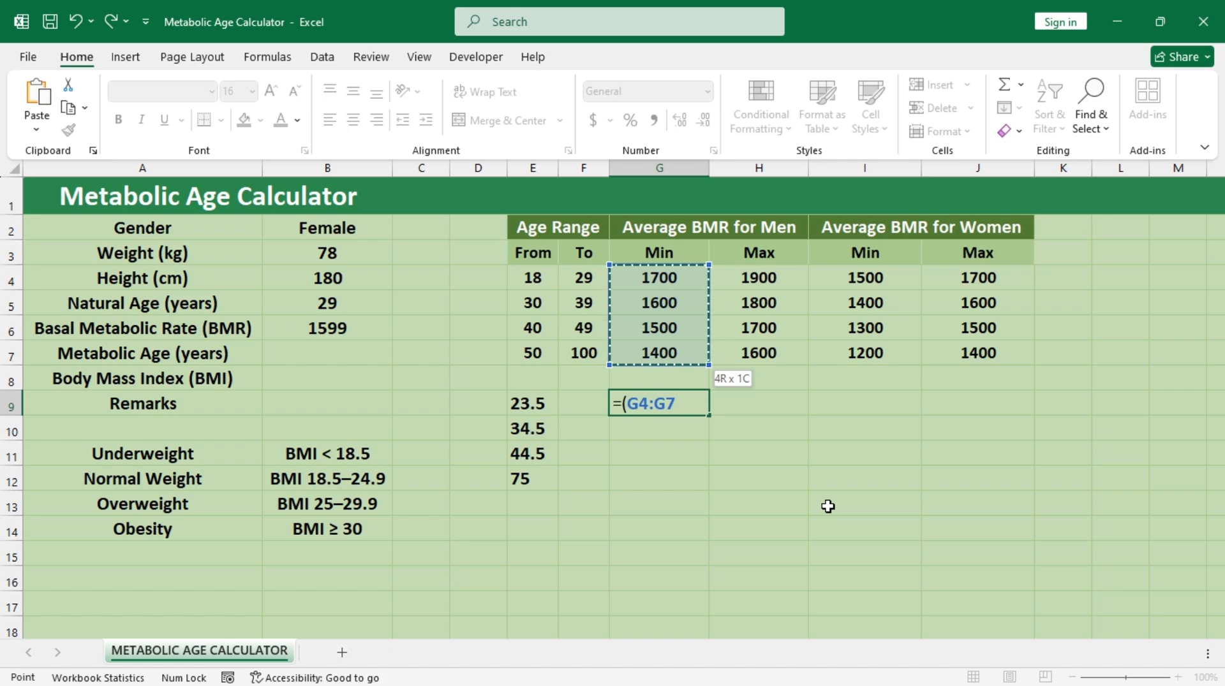
text(+)
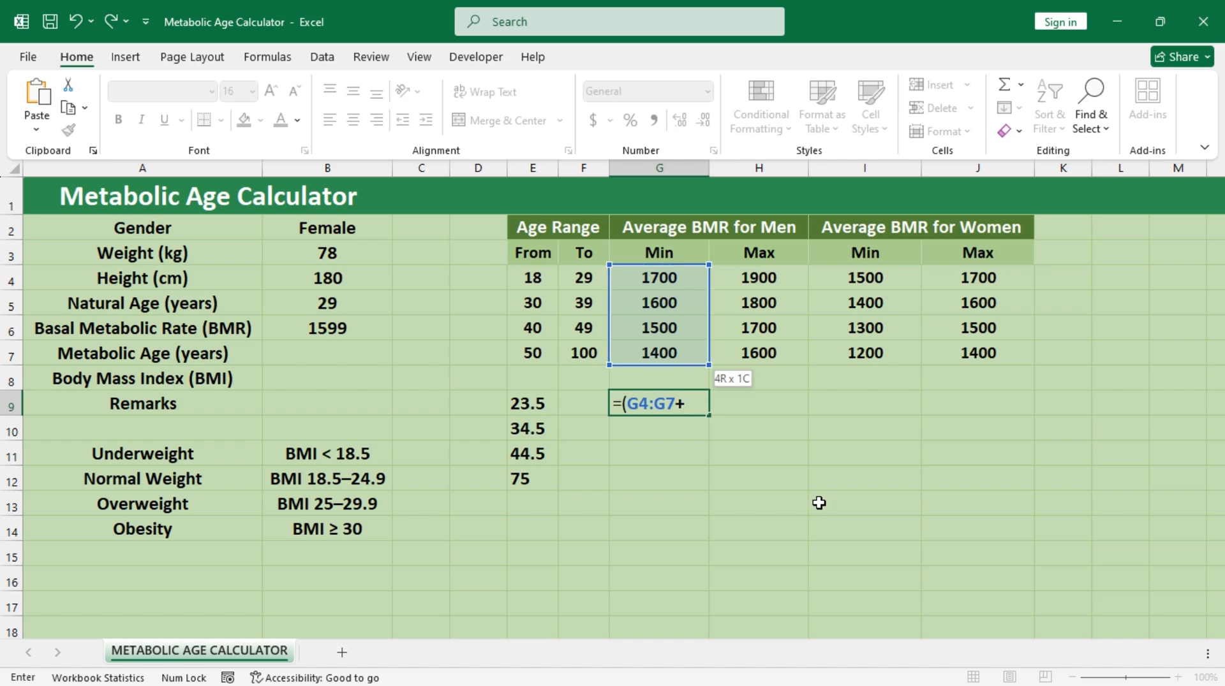
drag(768, 279, 773, 361)
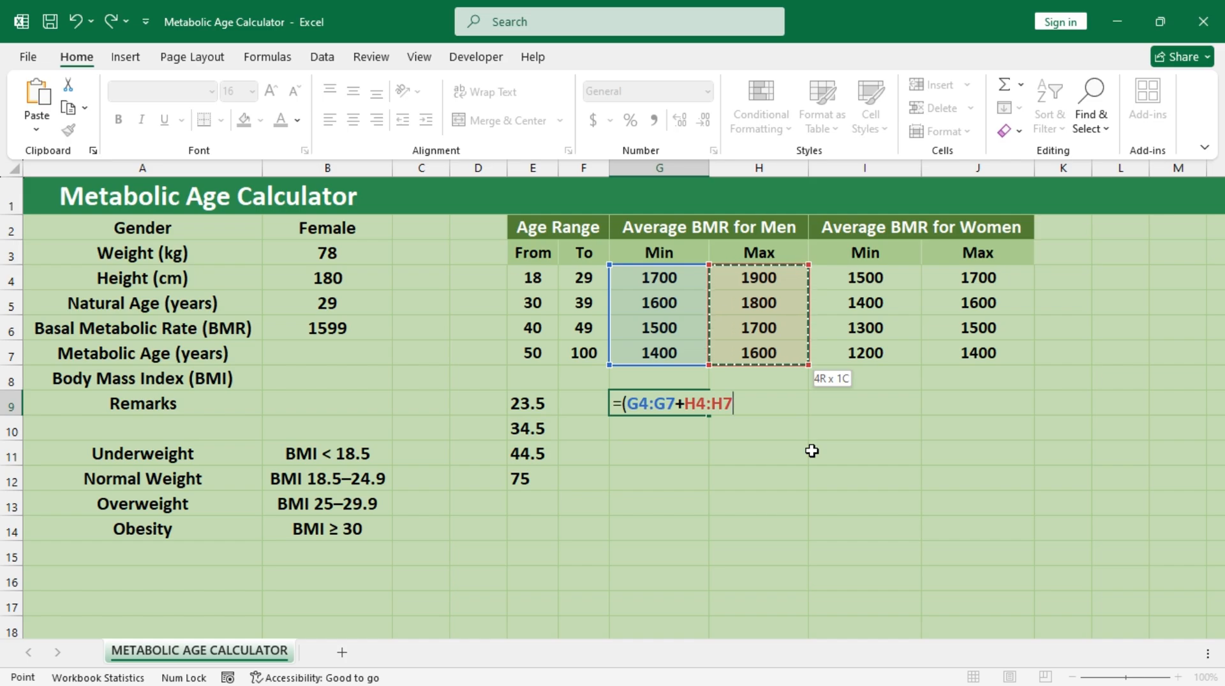
text())
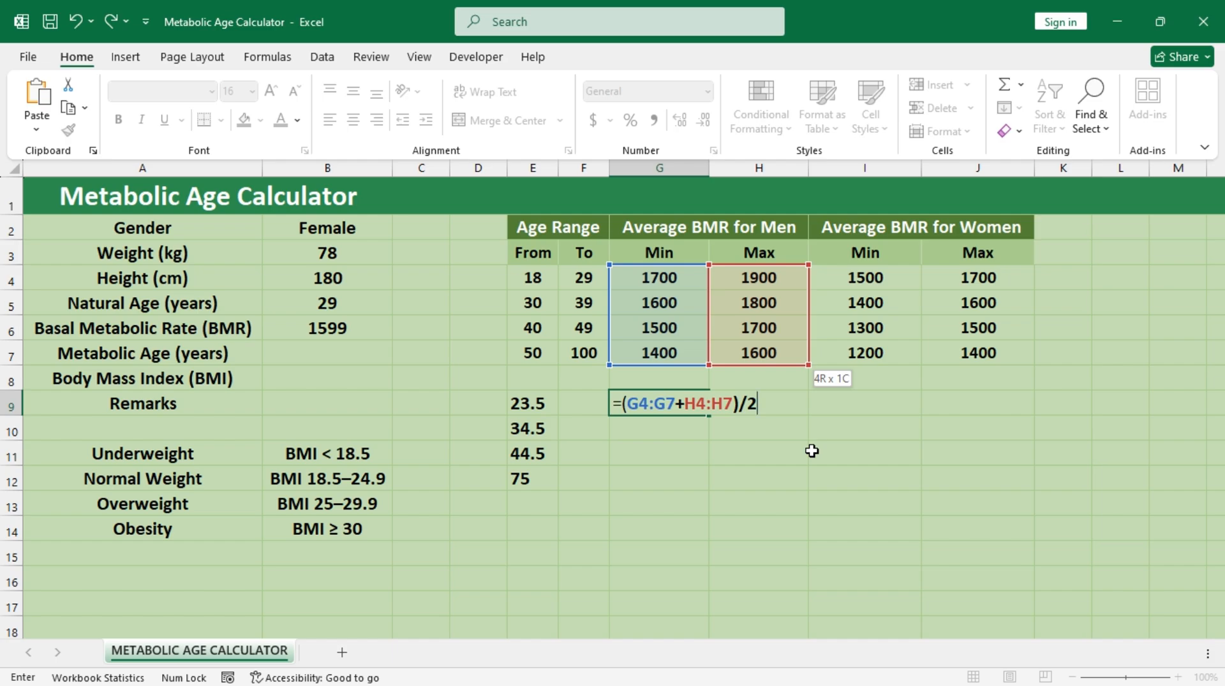
text(/2)
key(ctrl+Return)
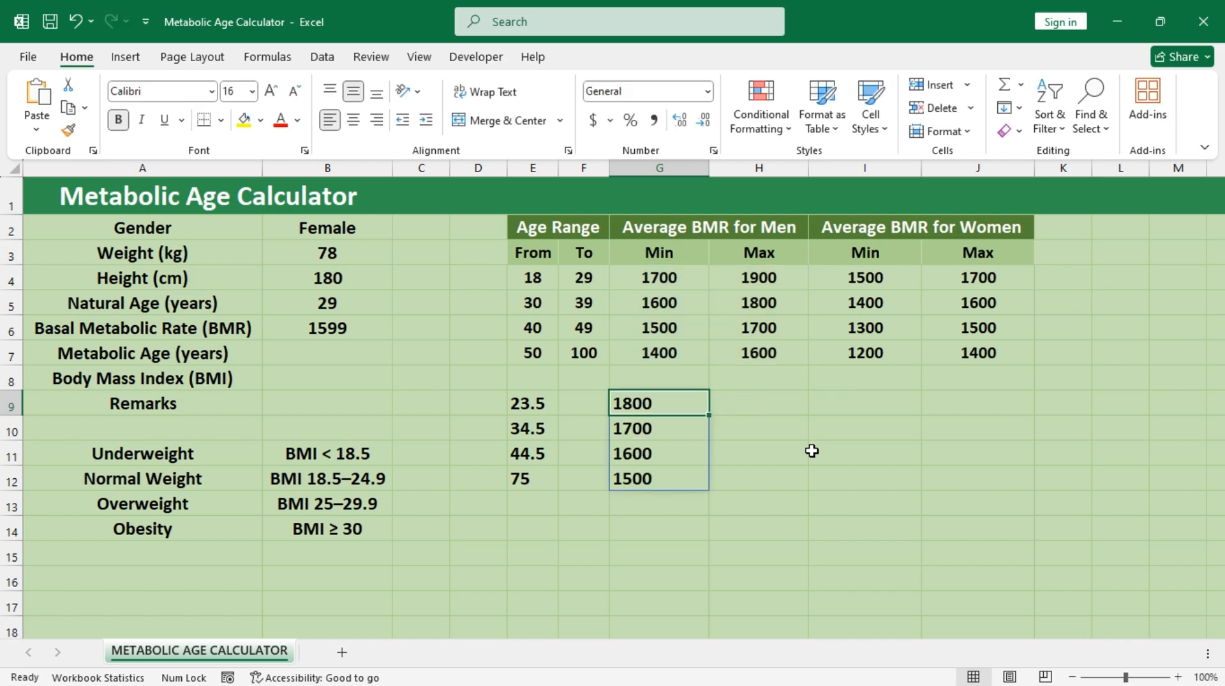
Step: Enter the women's average BMR midpoint formula =(I4:I7+J4:J7)/2 in I9
click(868, 396)
text(=()
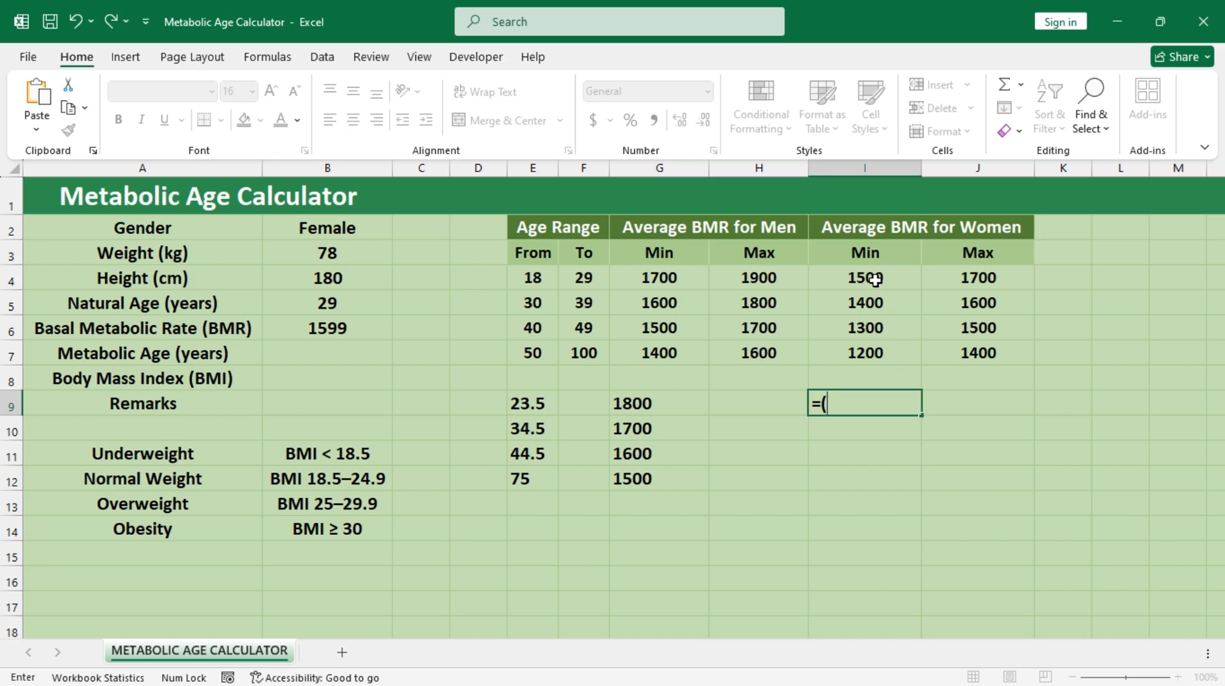
drag(871, 277, 897, 359)
text(+)
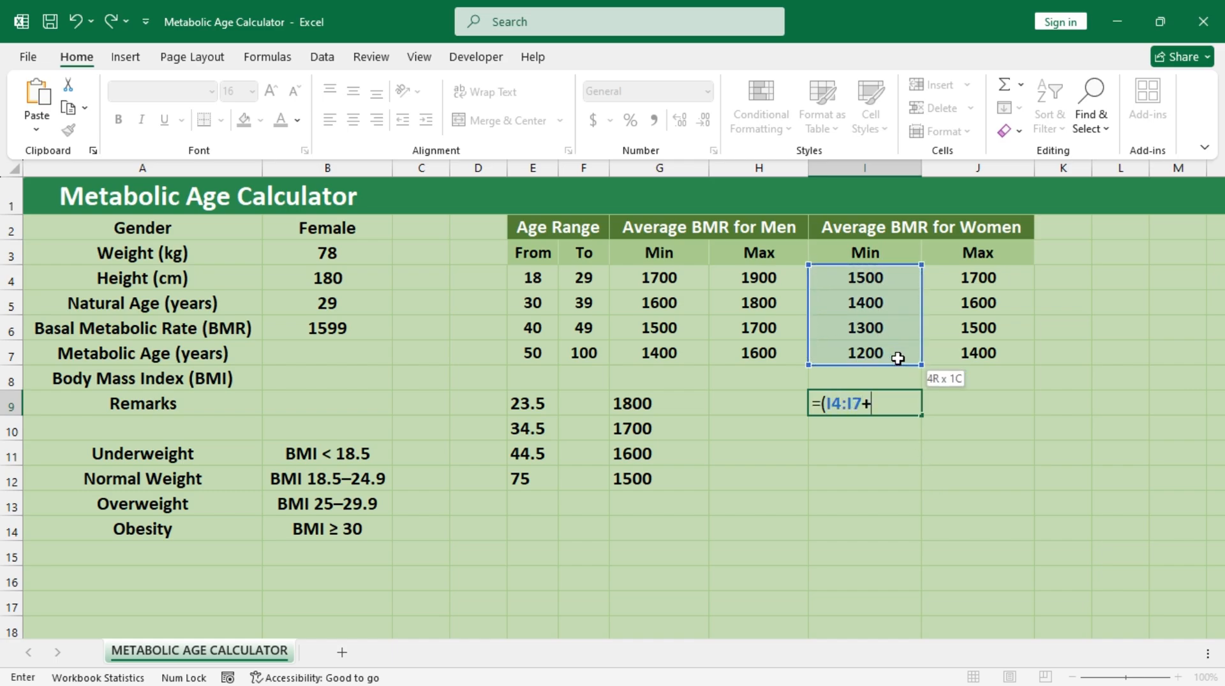
drag(966, 276, 990, 351)
text()/2)
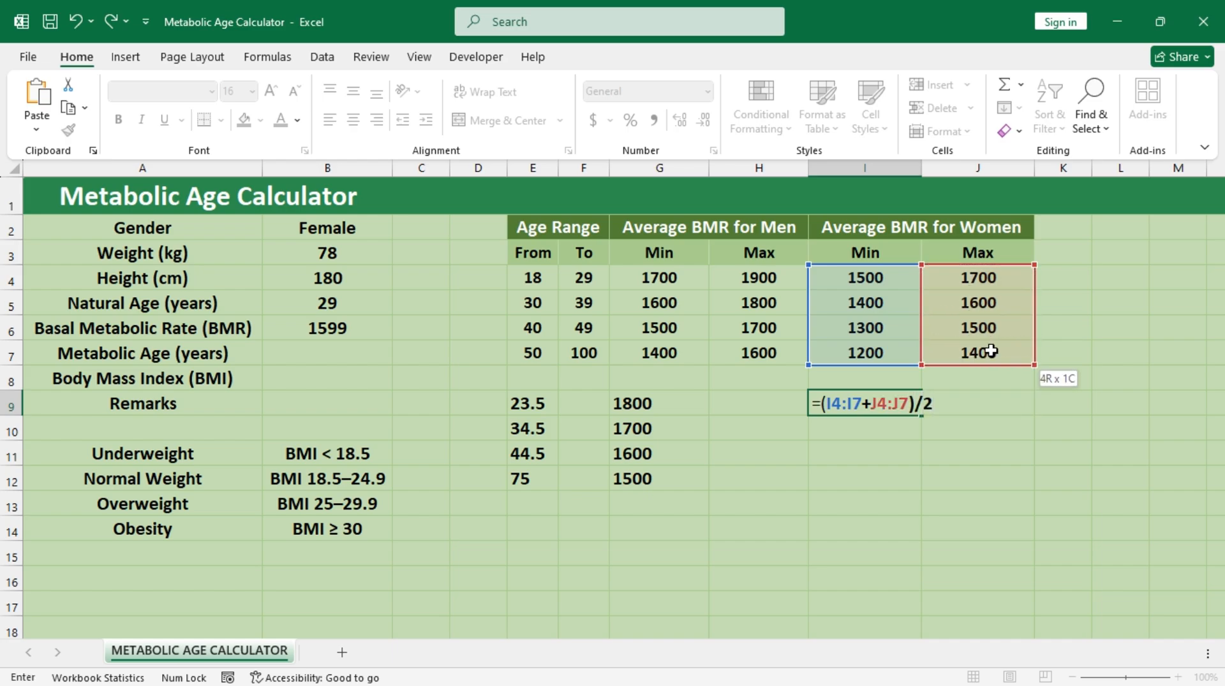
key(ctrl+Return)
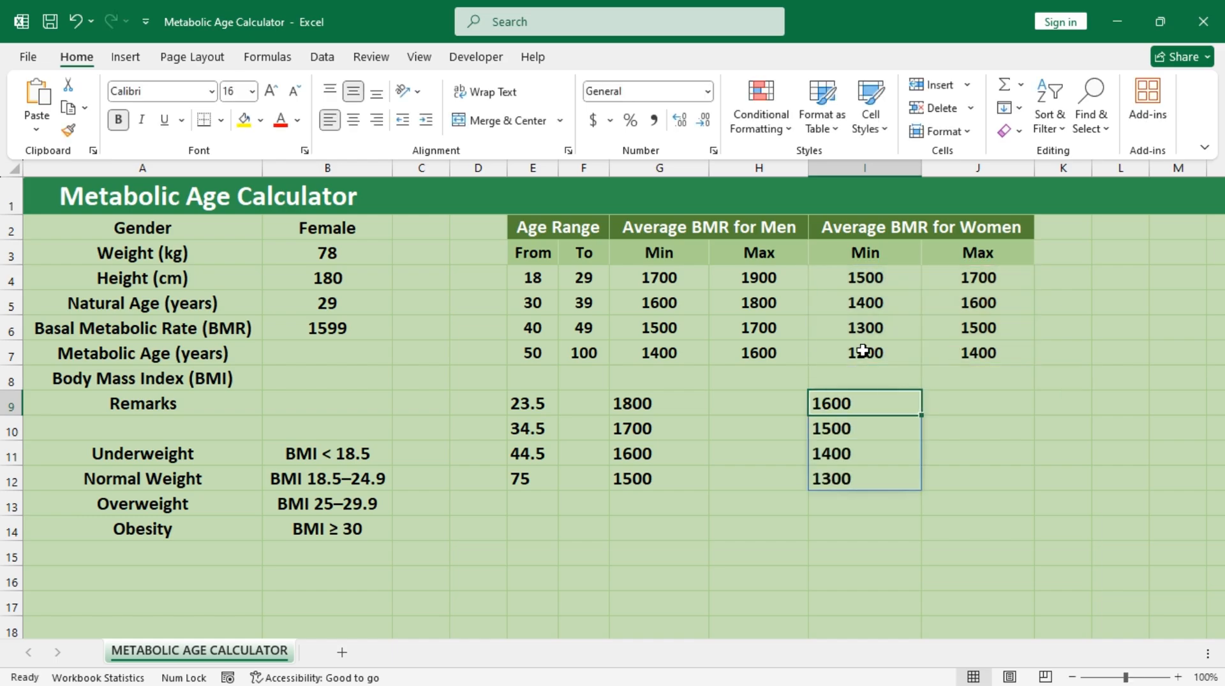
Step: Enter =TREND(E9#,I9#,B6) in B7 to estimate the metabolic age from the women's BMR midpoints
click(357, 355)
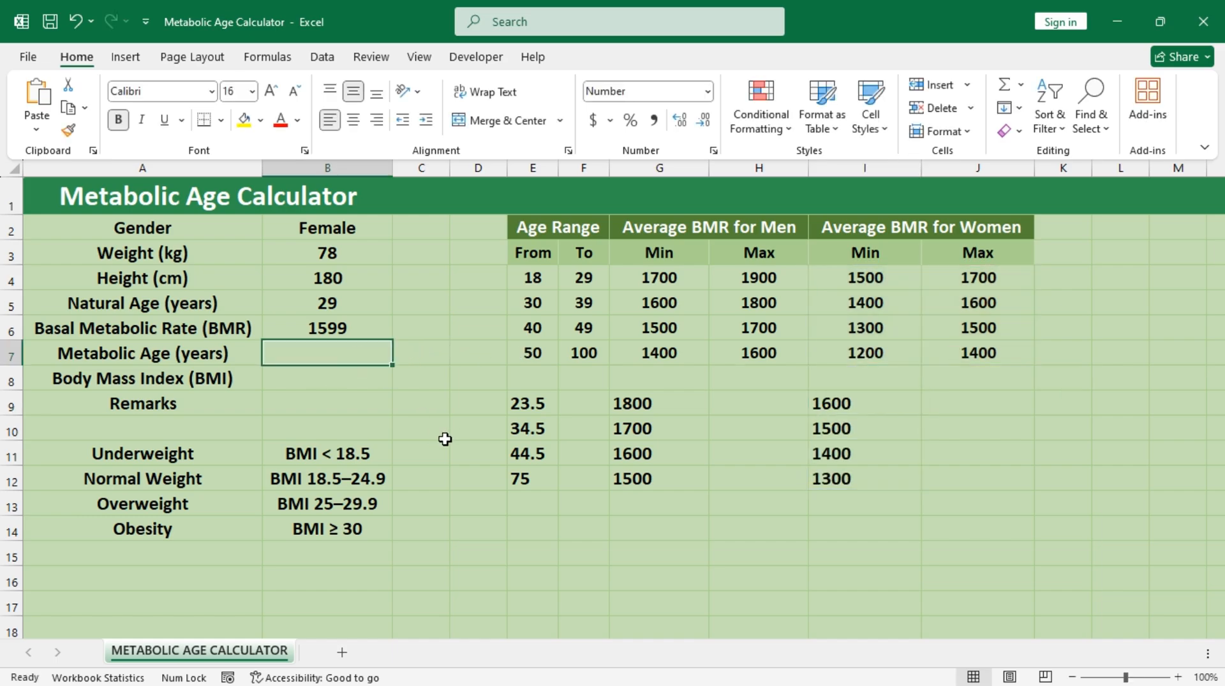
text(=te)
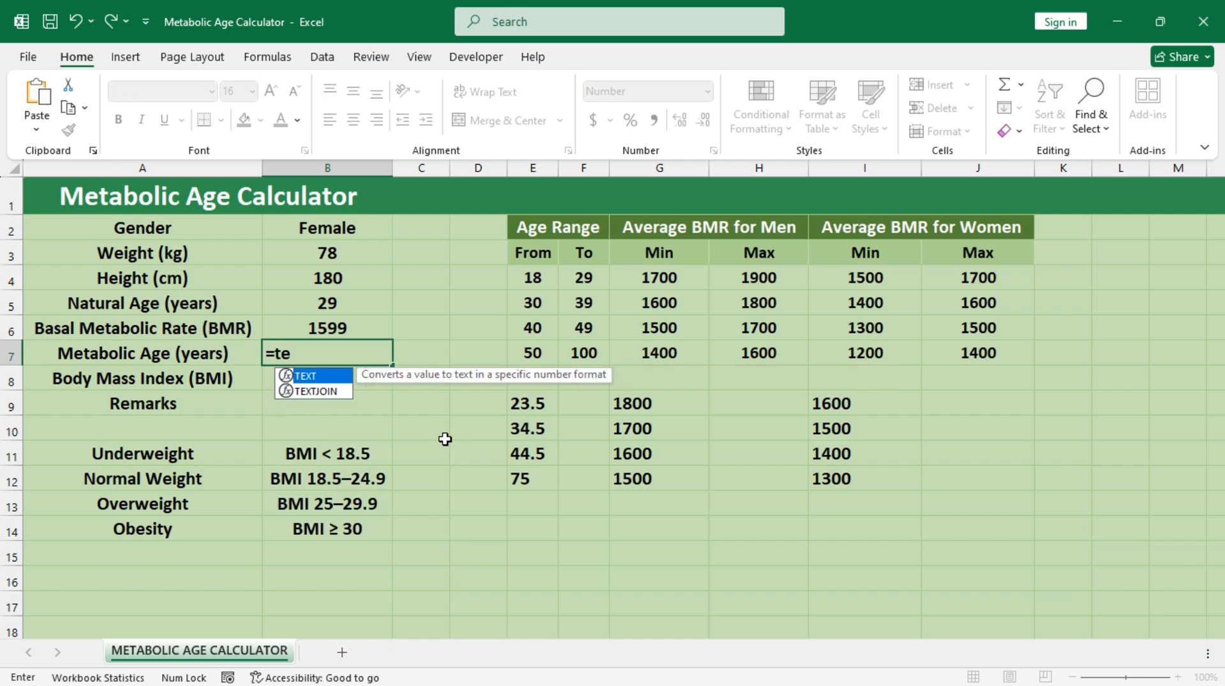
key(BackSpace)
text(r)
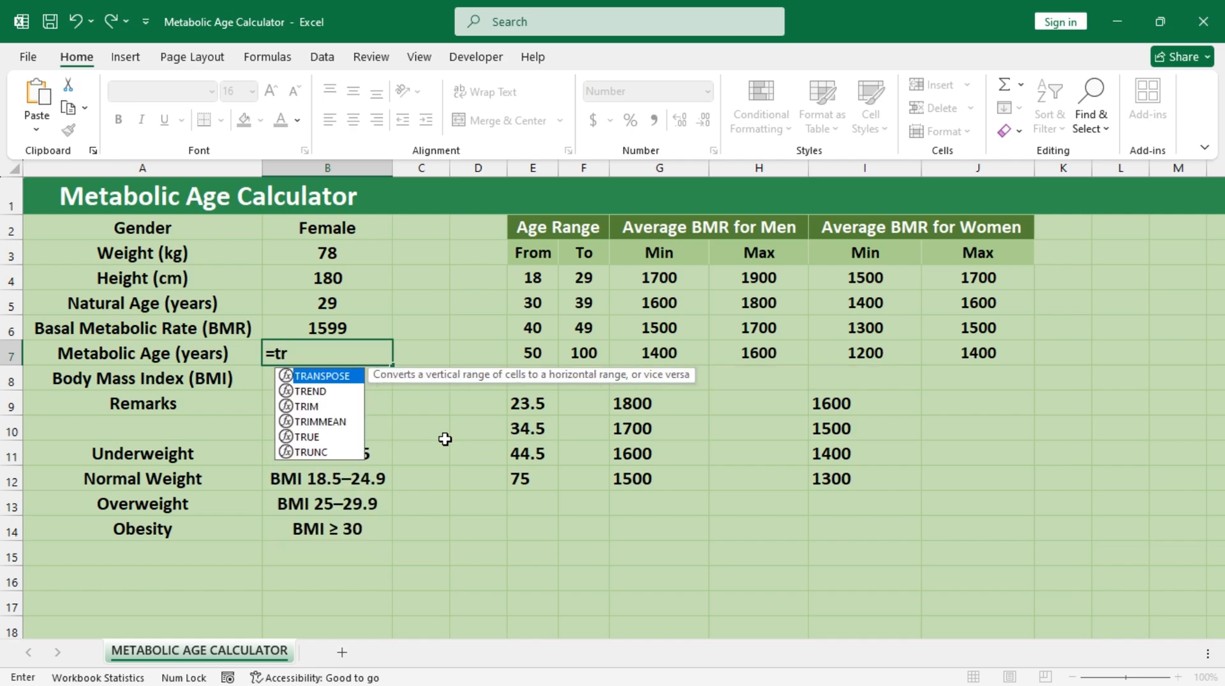
key(Down)
key(Tab)
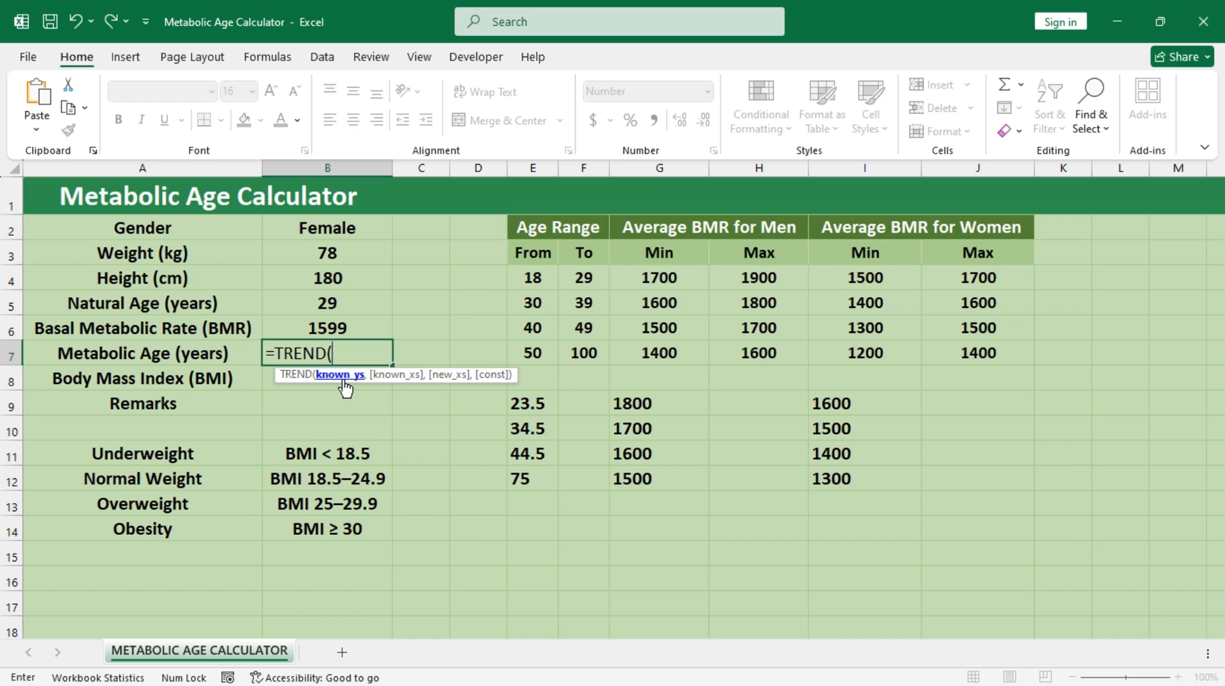
drag(529, 409, 528, 487)
text(,)
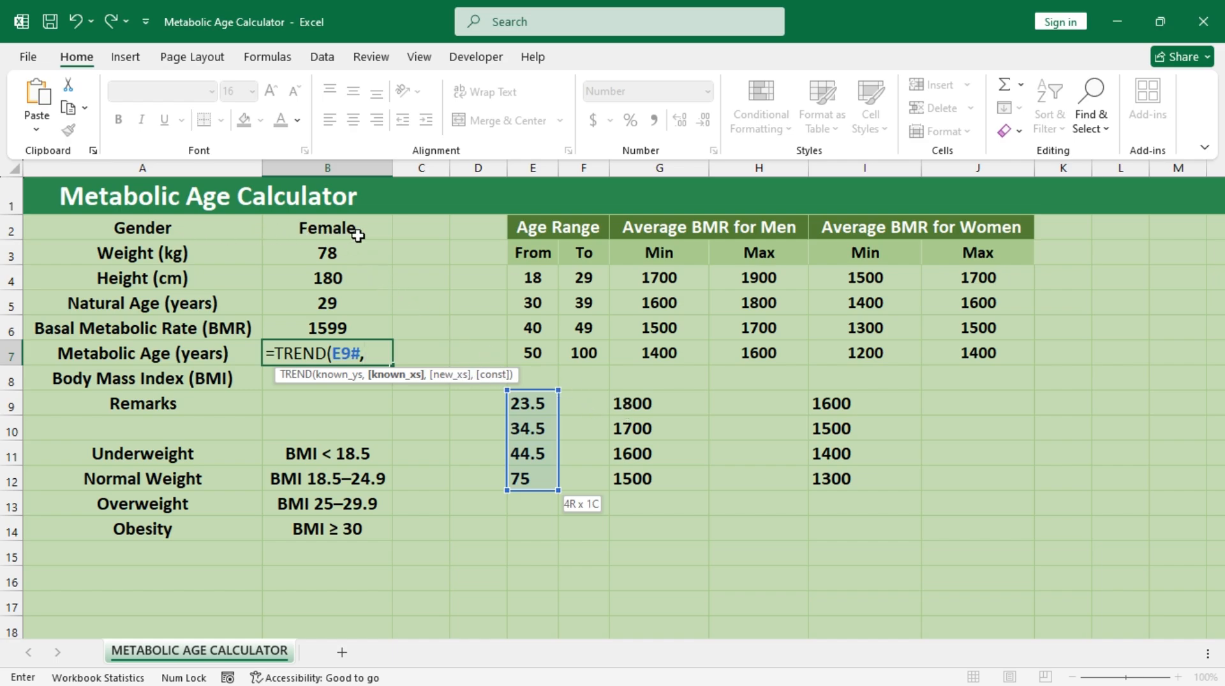
drag(832, 404, 855, 488)
text(,)
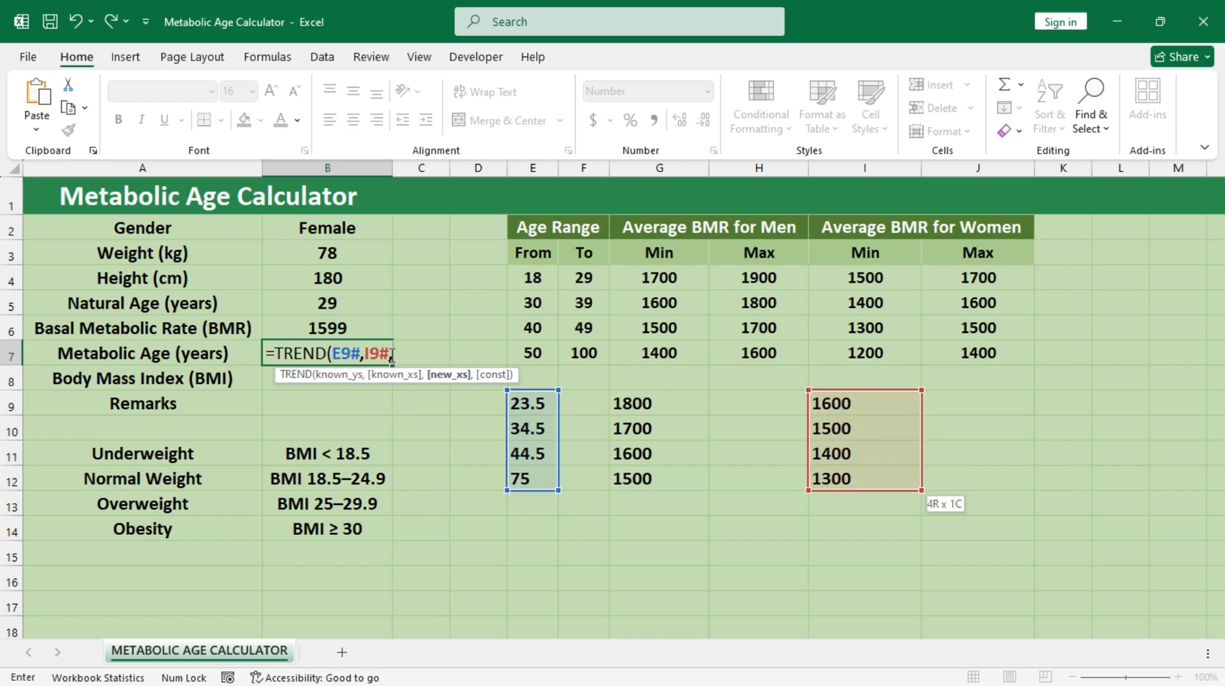
click(351, 328)
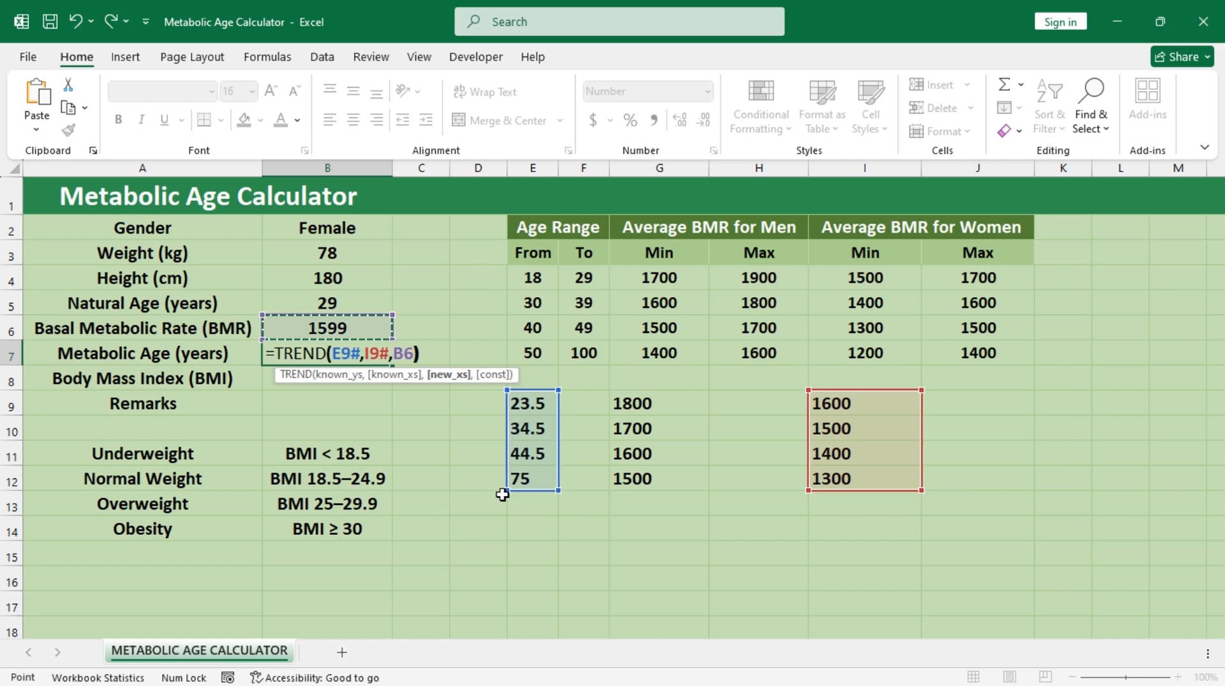
text())
key(ctrl+Return)
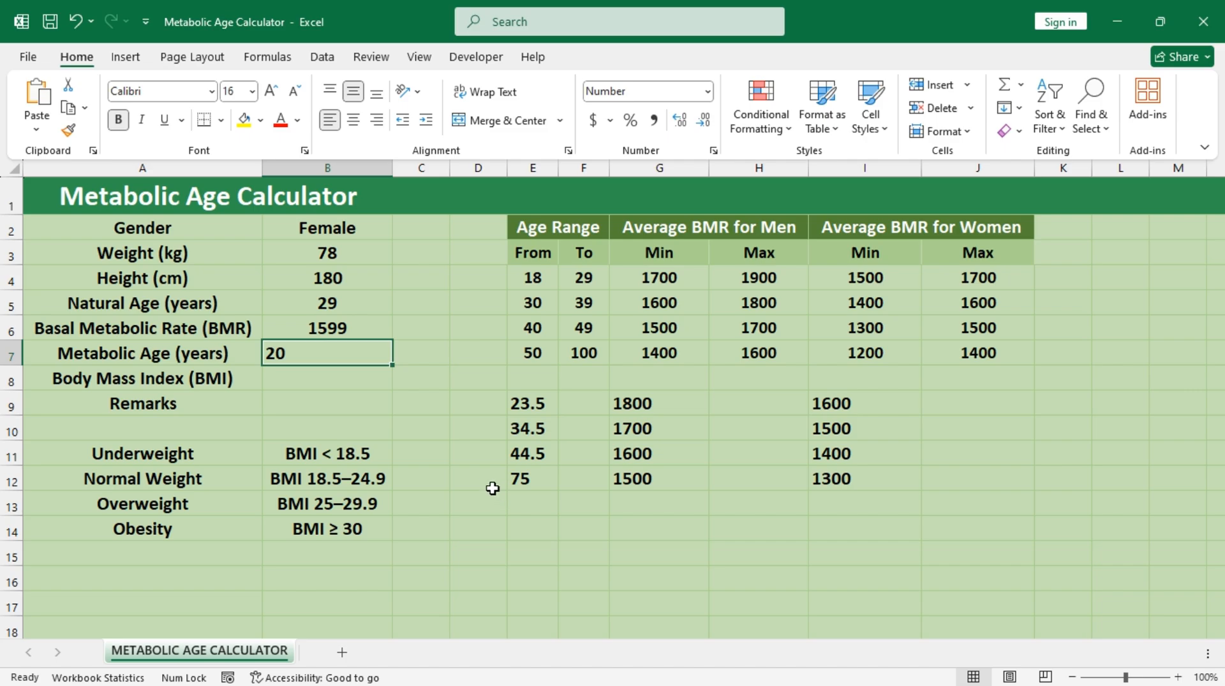
Step: Set the gender in B2 to Male
click(369, 230)
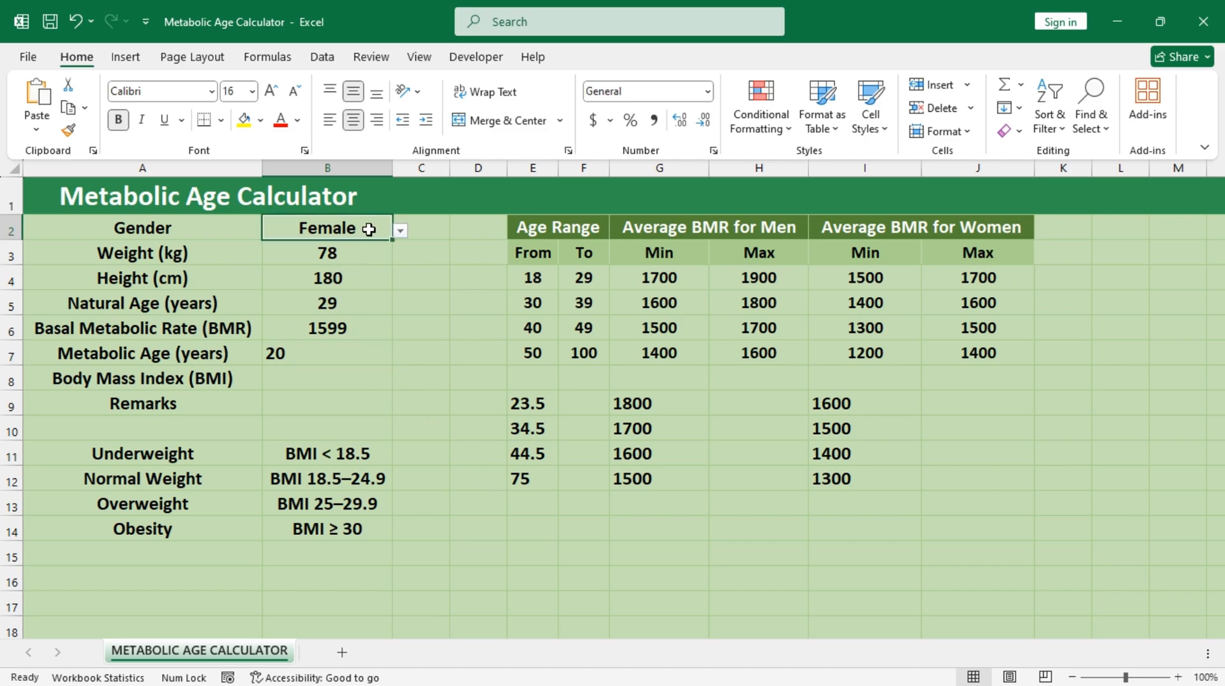
click(400, 232)
click(372, 247)
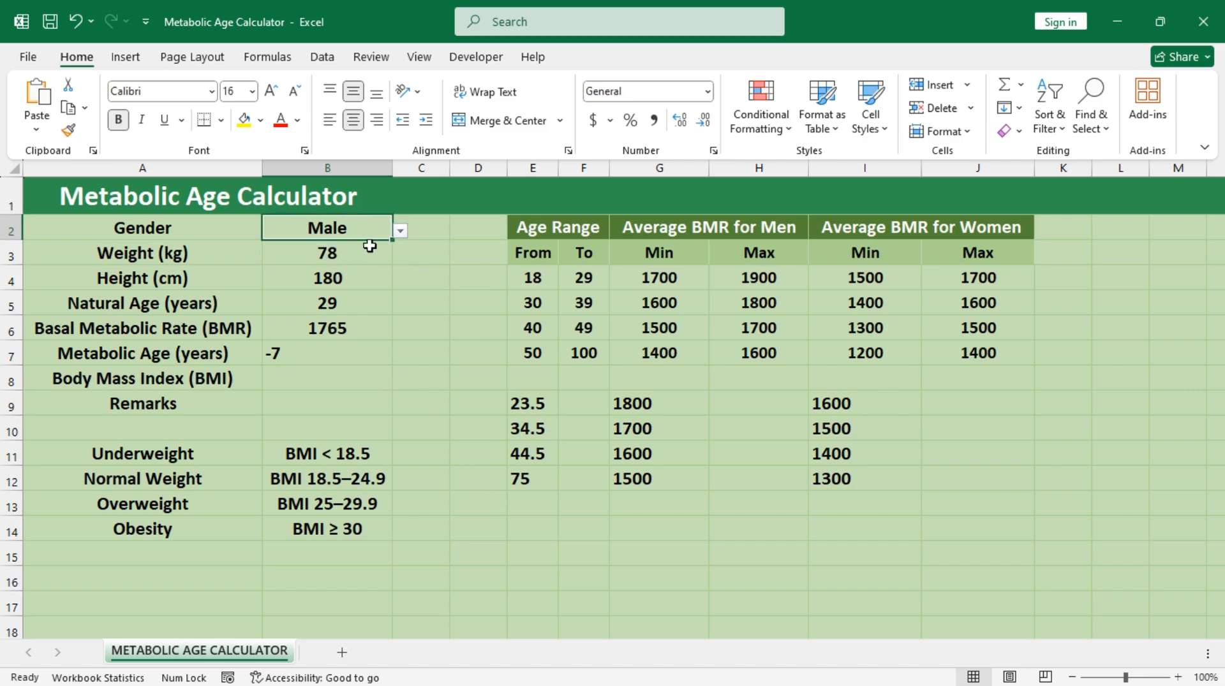
Step: Change the known x values in B7's TREND formula to the men's BMR midpoints, giving =TREND(E9#,G9#,B6)
double_click(351, 355)
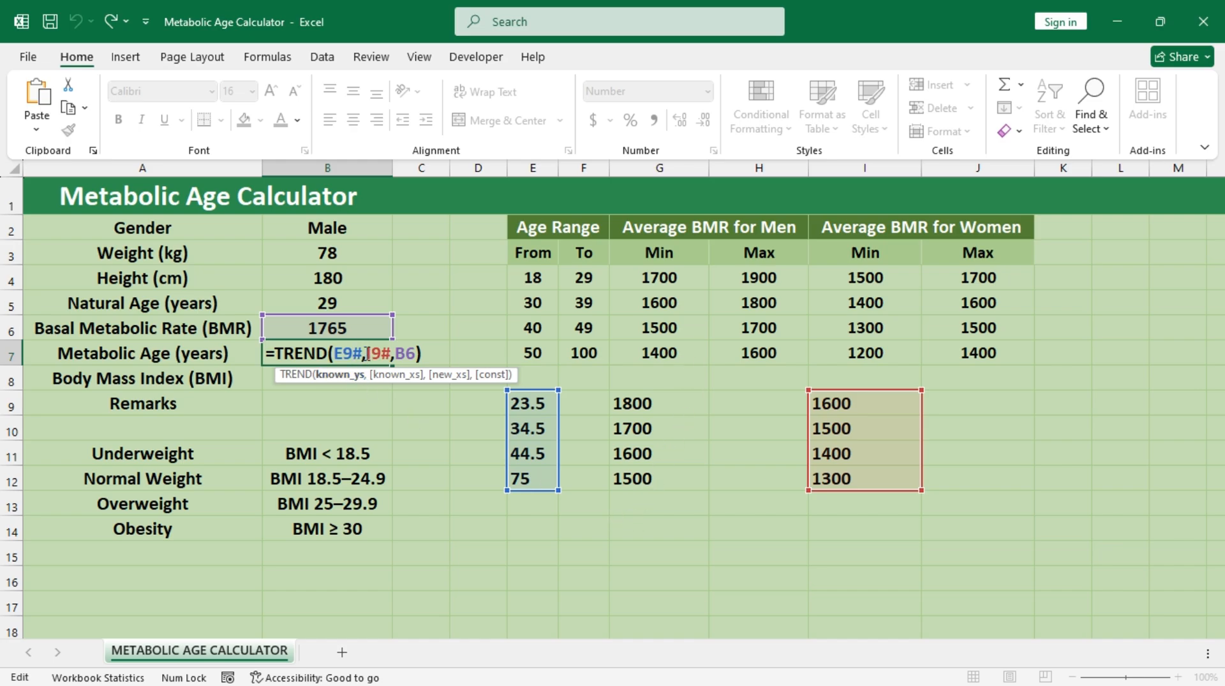
drag(367, 353, 386, 356)
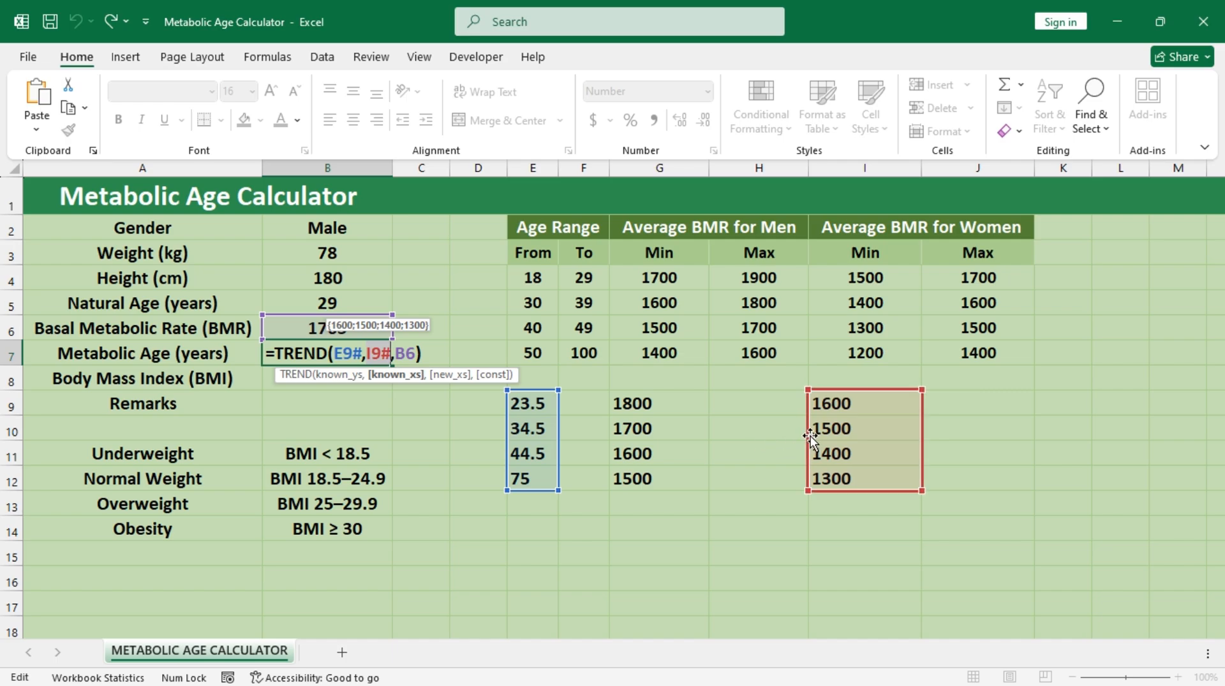
drag(805, 436, 675, 430)
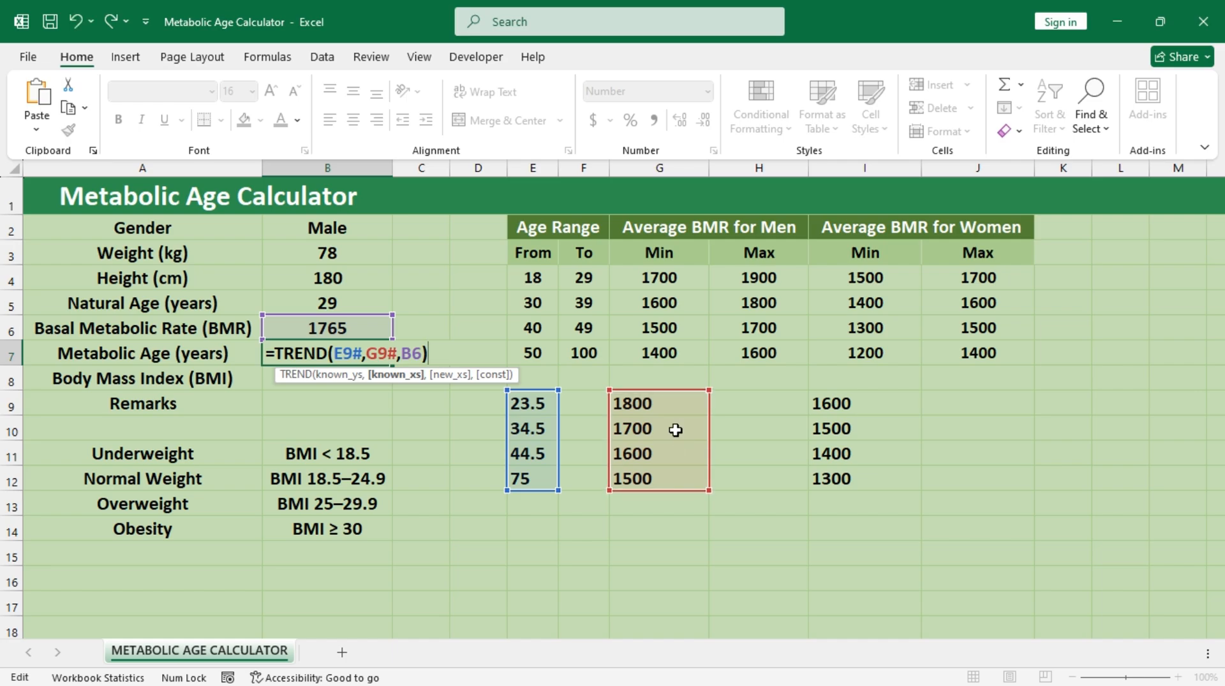
key(ctrl+Return)
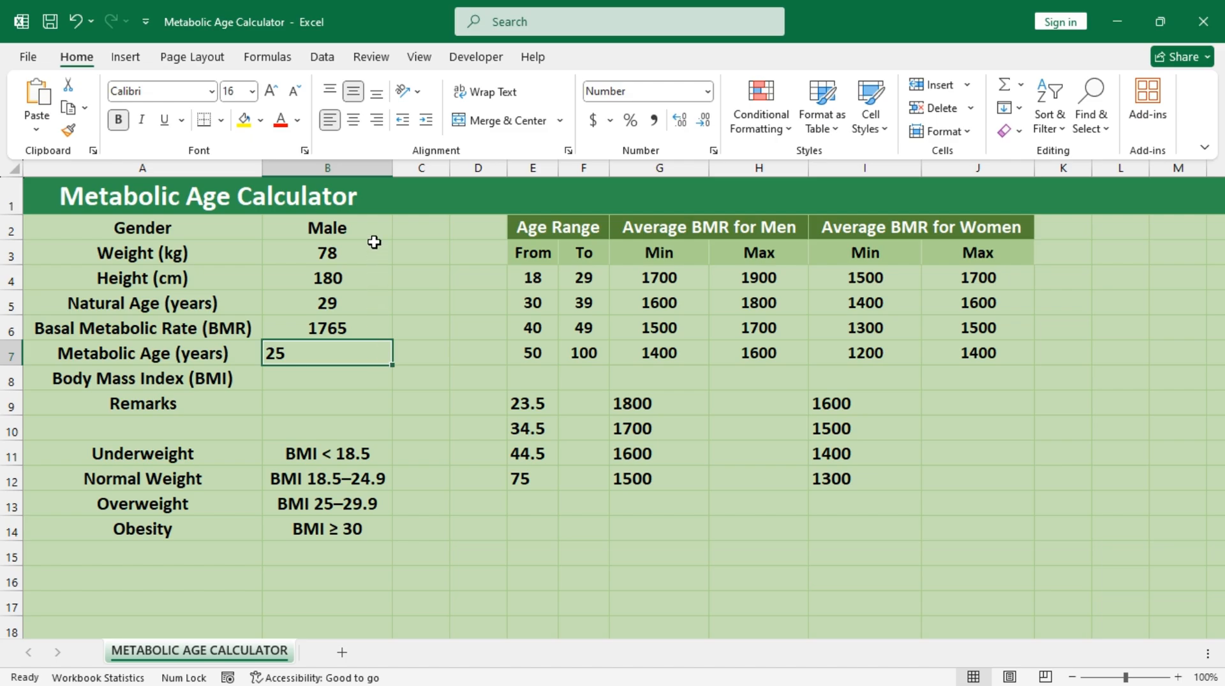
Step: Review the TREND formula in B7 and the age midpoint formula in E9 without changing them
double_click(304, 350)
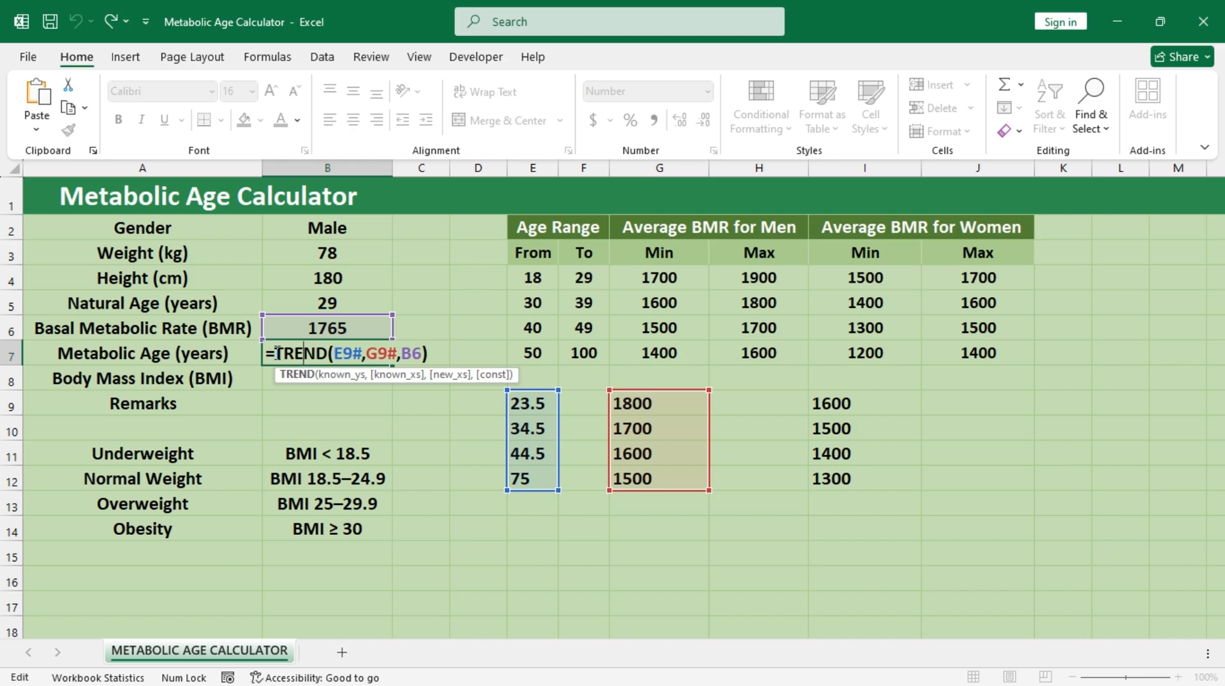
key(Escape)
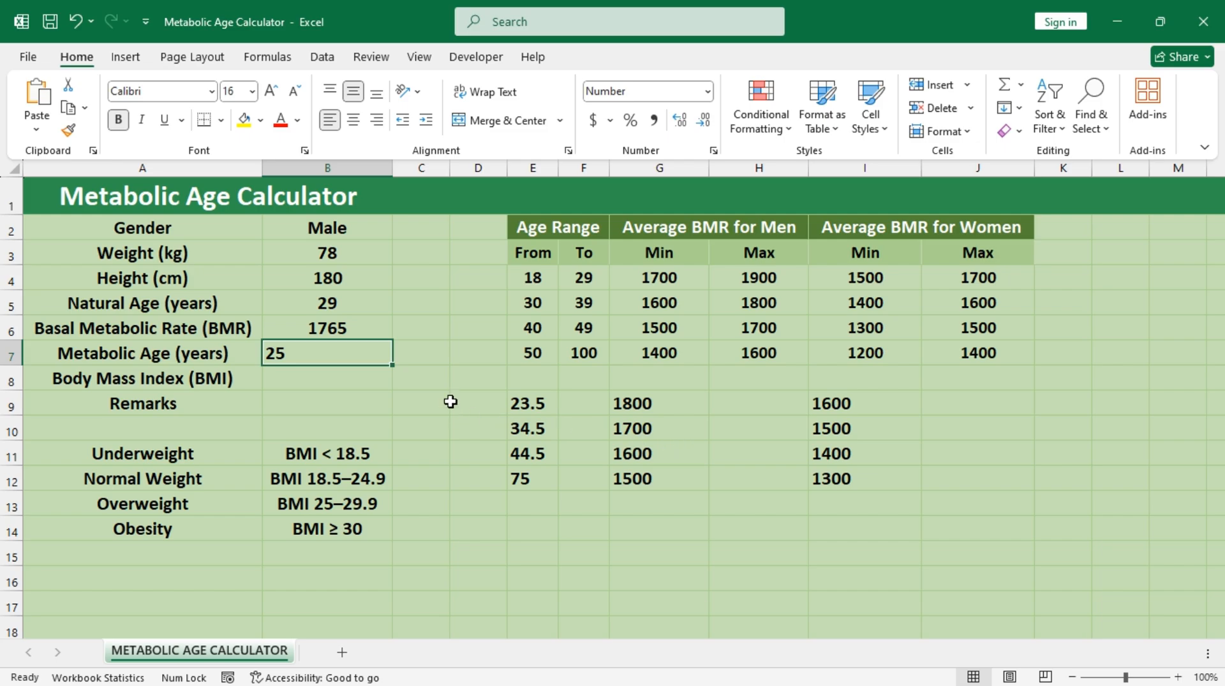
double_click(528, 403)
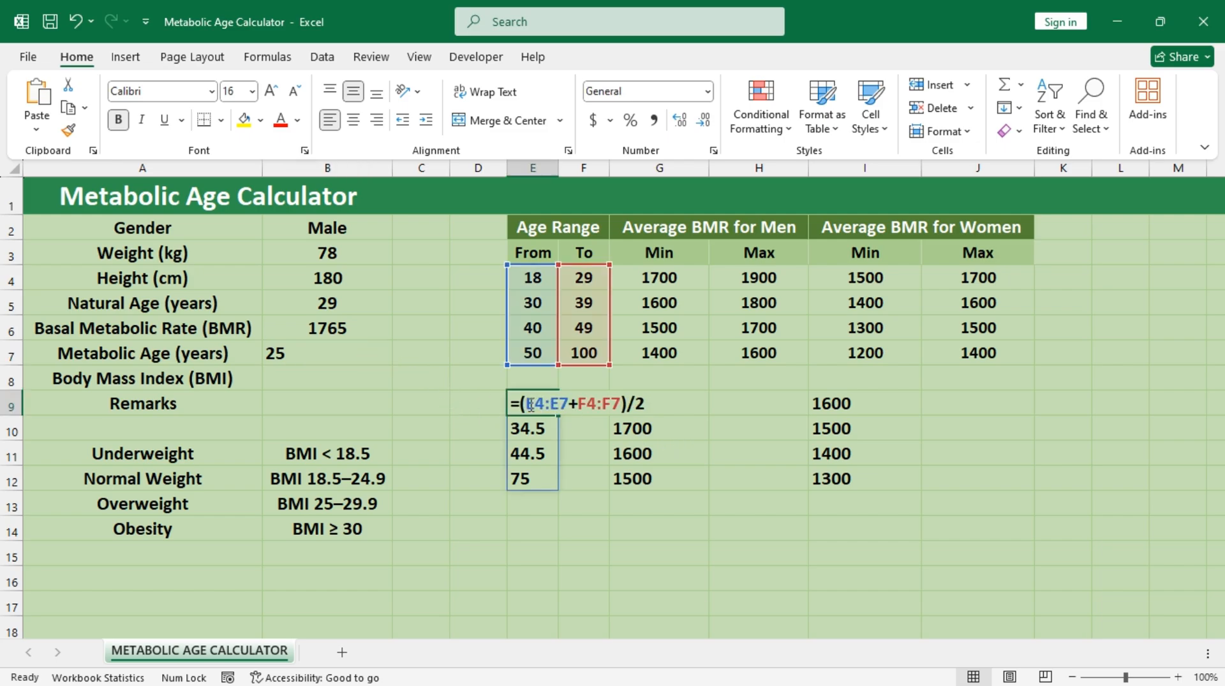
drag(521, 403, 667, 402)
key(Escape)
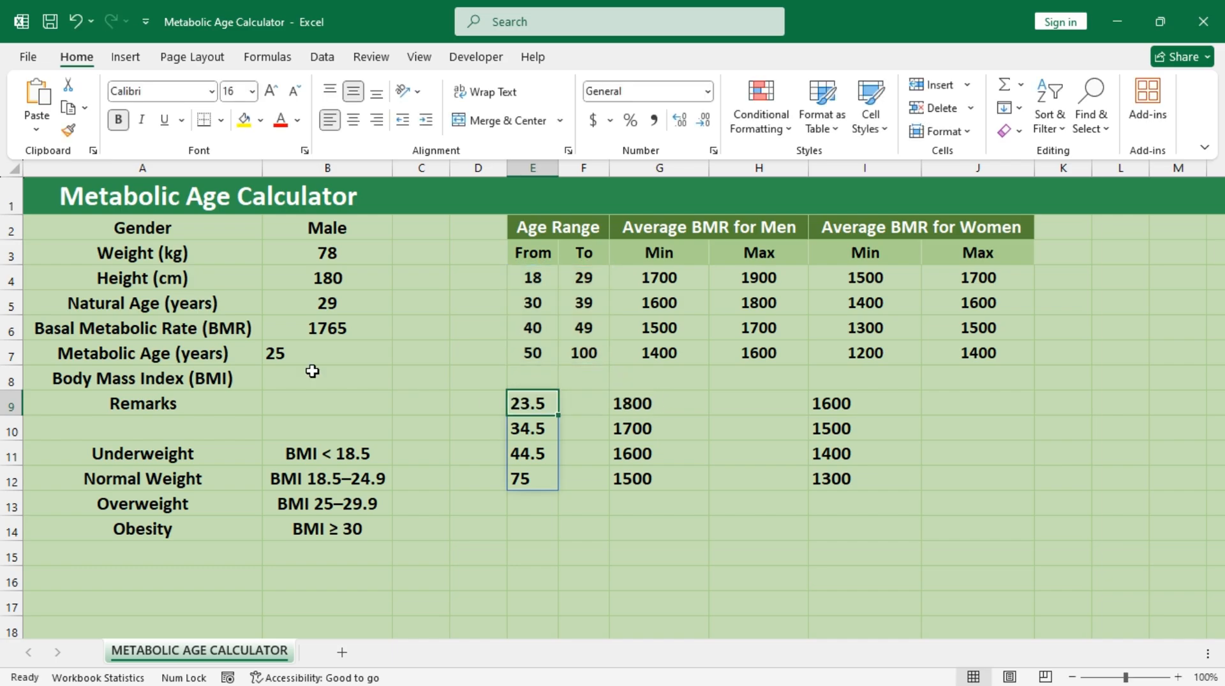
Step: Clear the helper midpoints in E9:I12 and the metabolic age formula in B7
drag(544, 402, 820, 482)
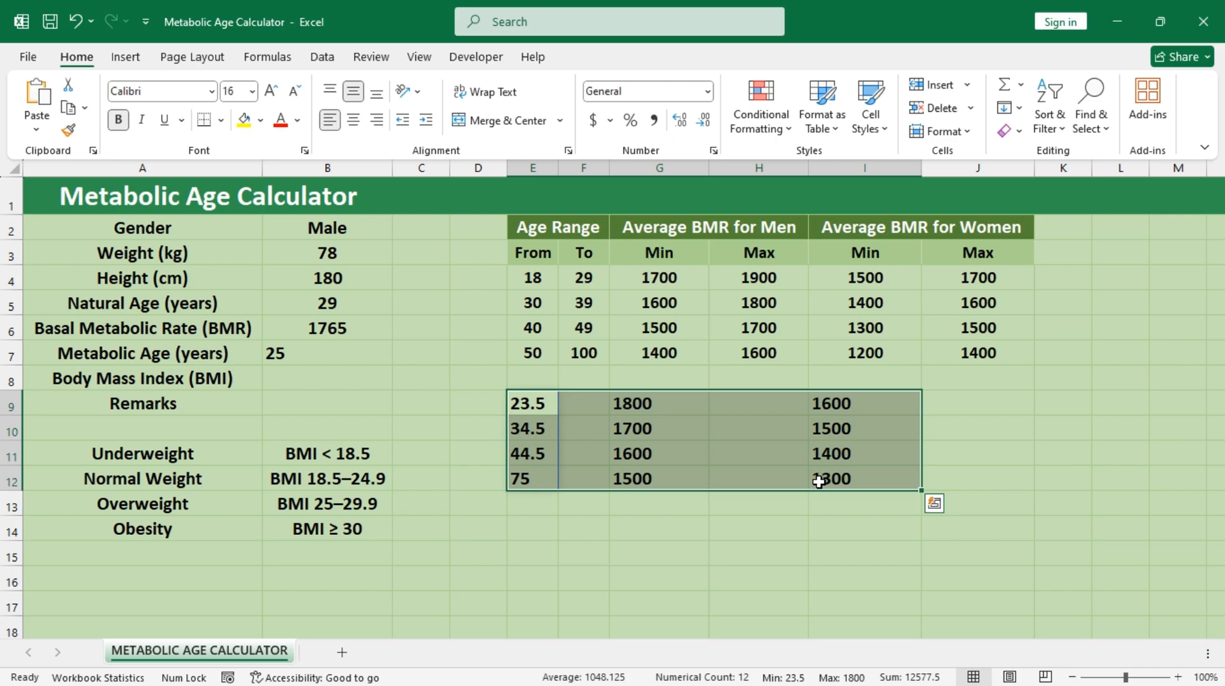
key(Delete)
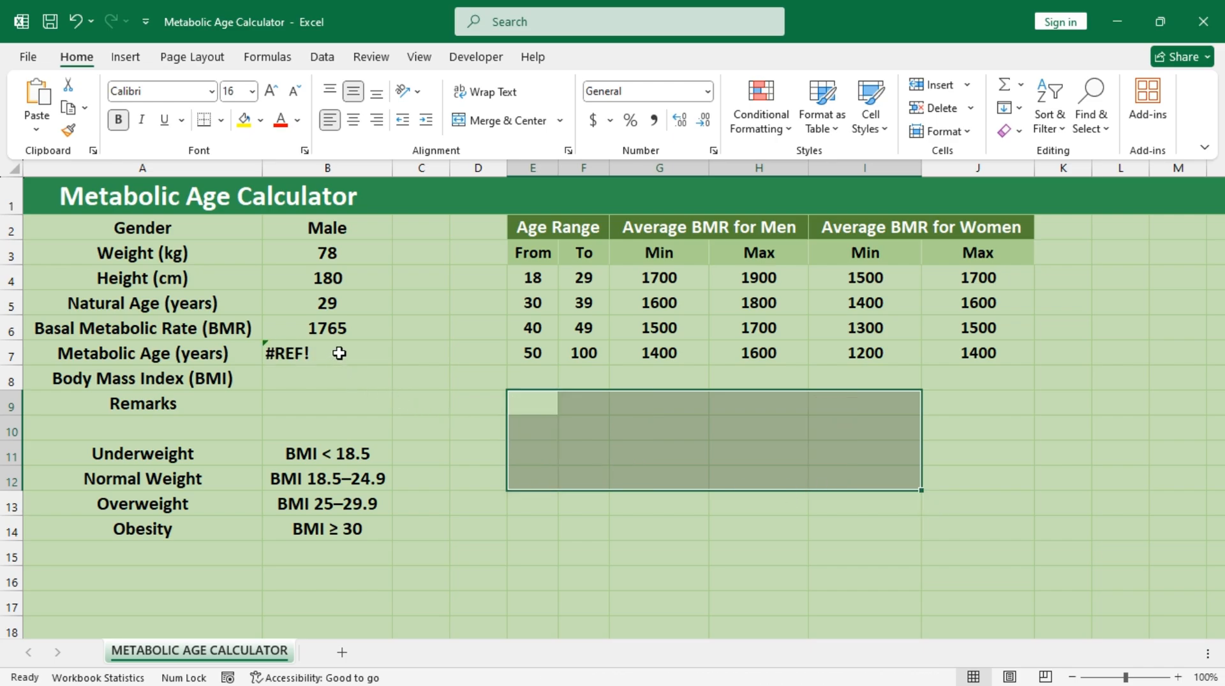
click(350, 354)
key(Delete)
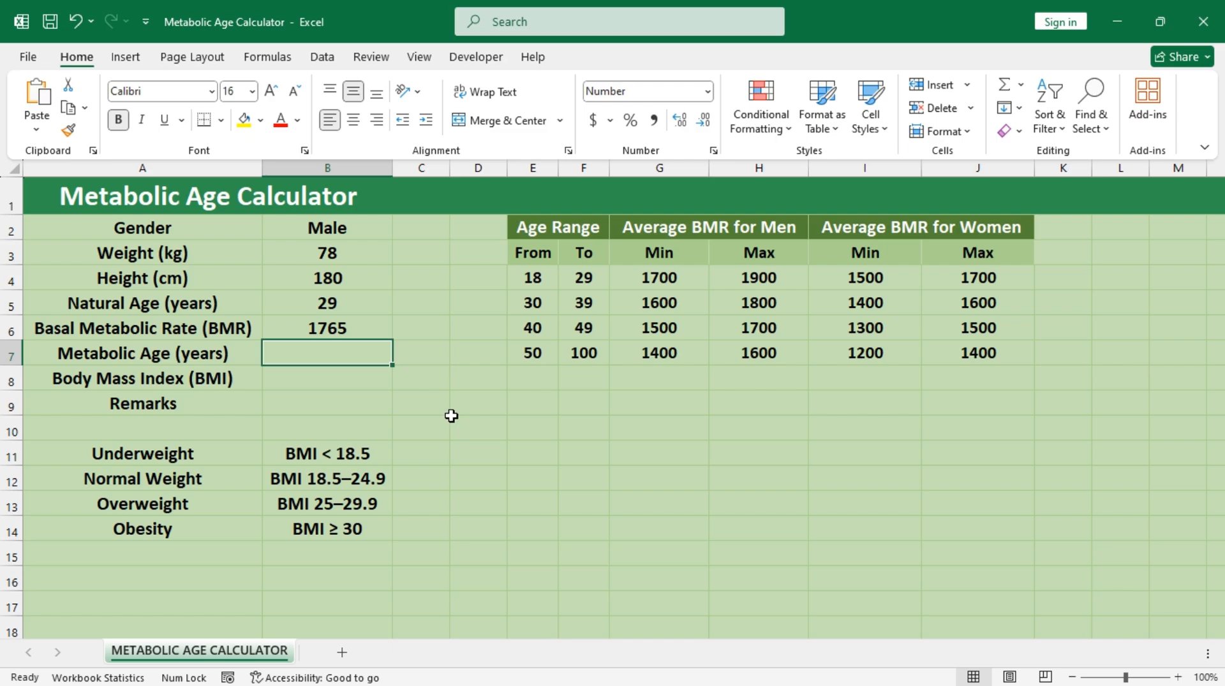
Step: Begin an IF formula in B7 with the logical test B2="Male"
text(=if)
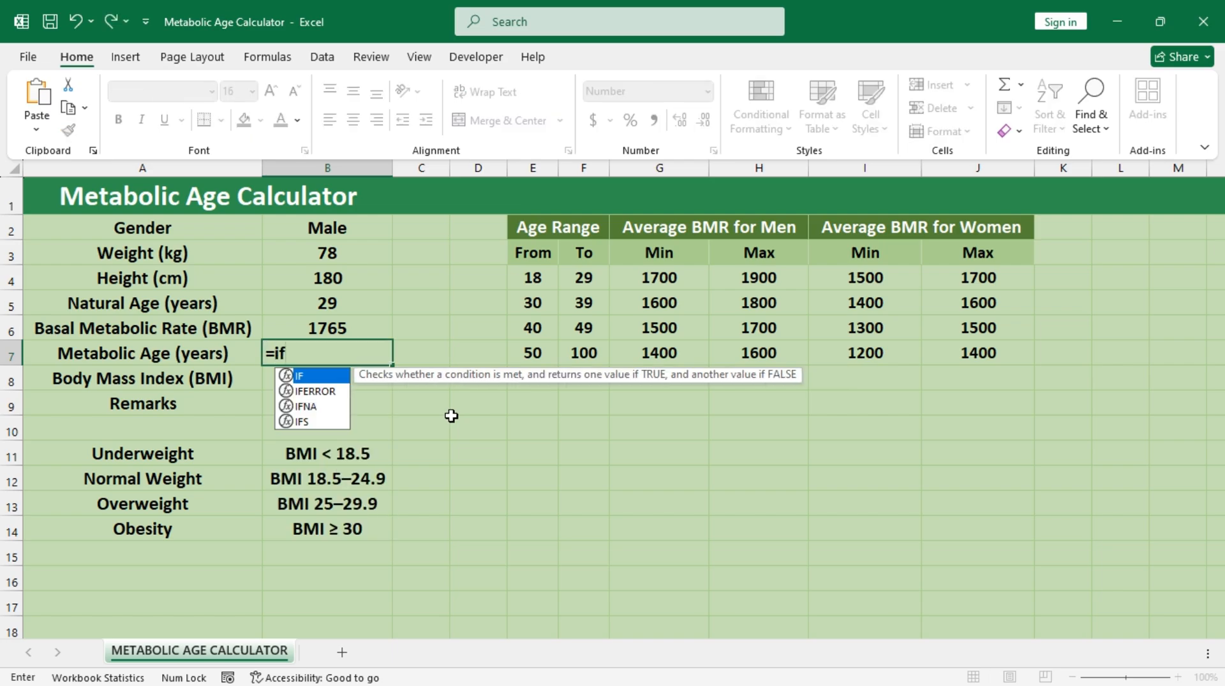
key(Tab)
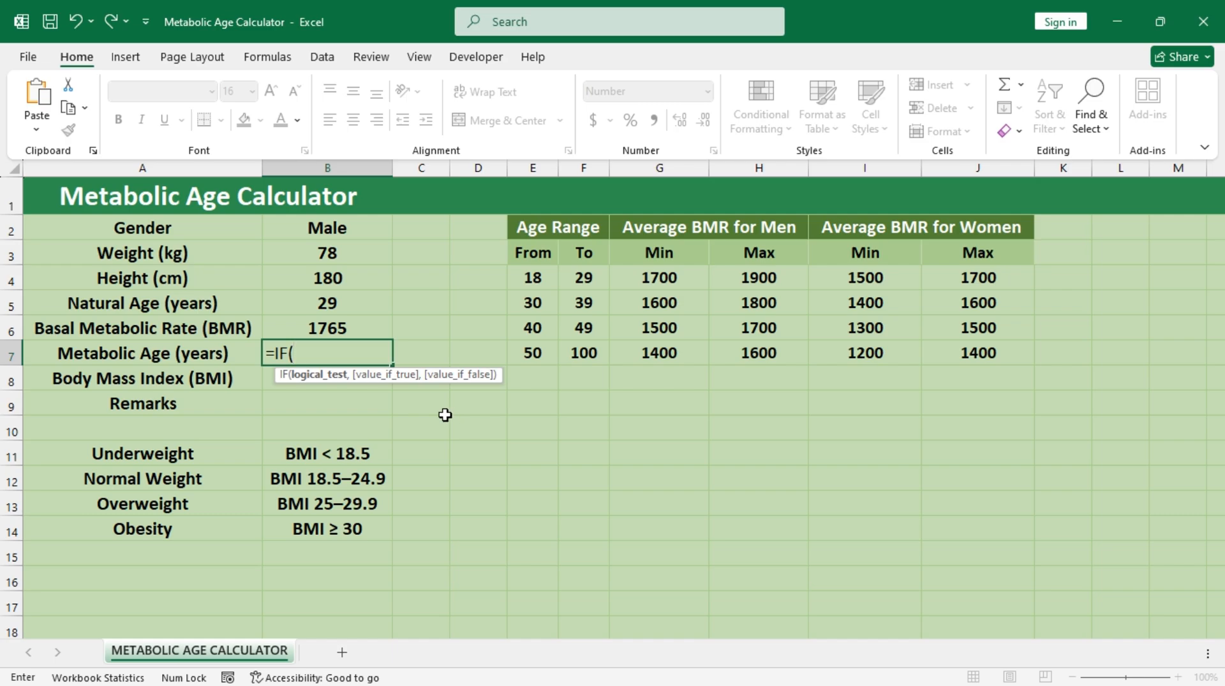
click(354, 231)
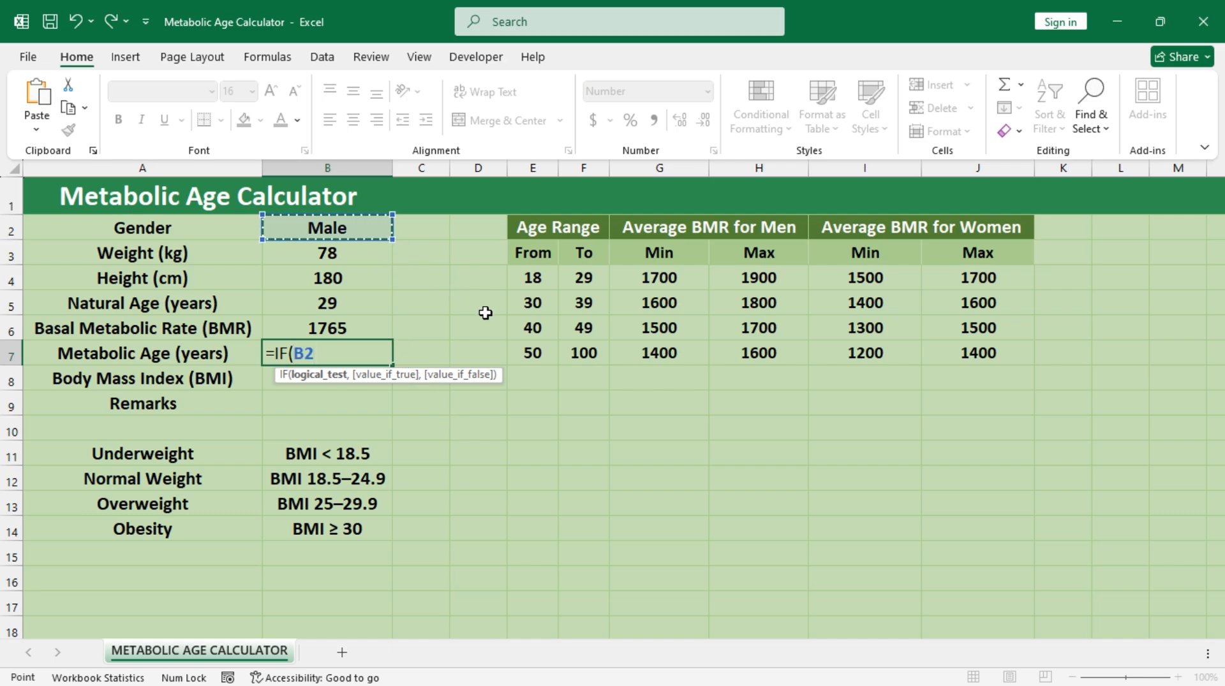
text(=)
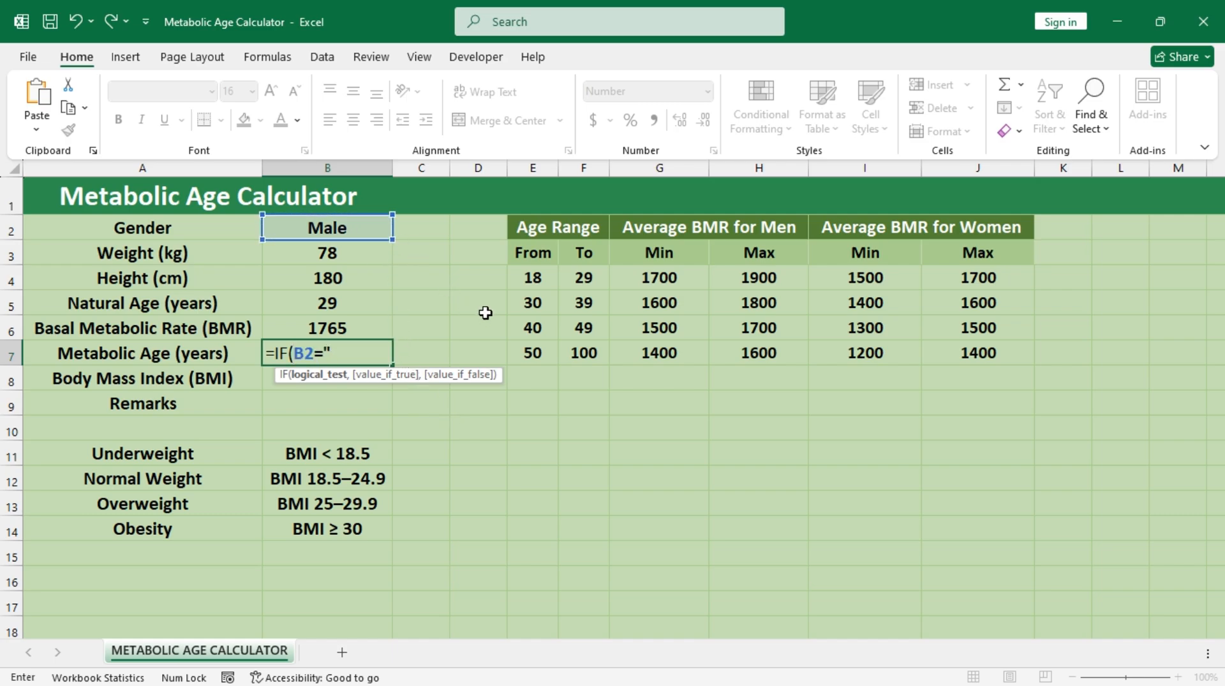
text("Male",)
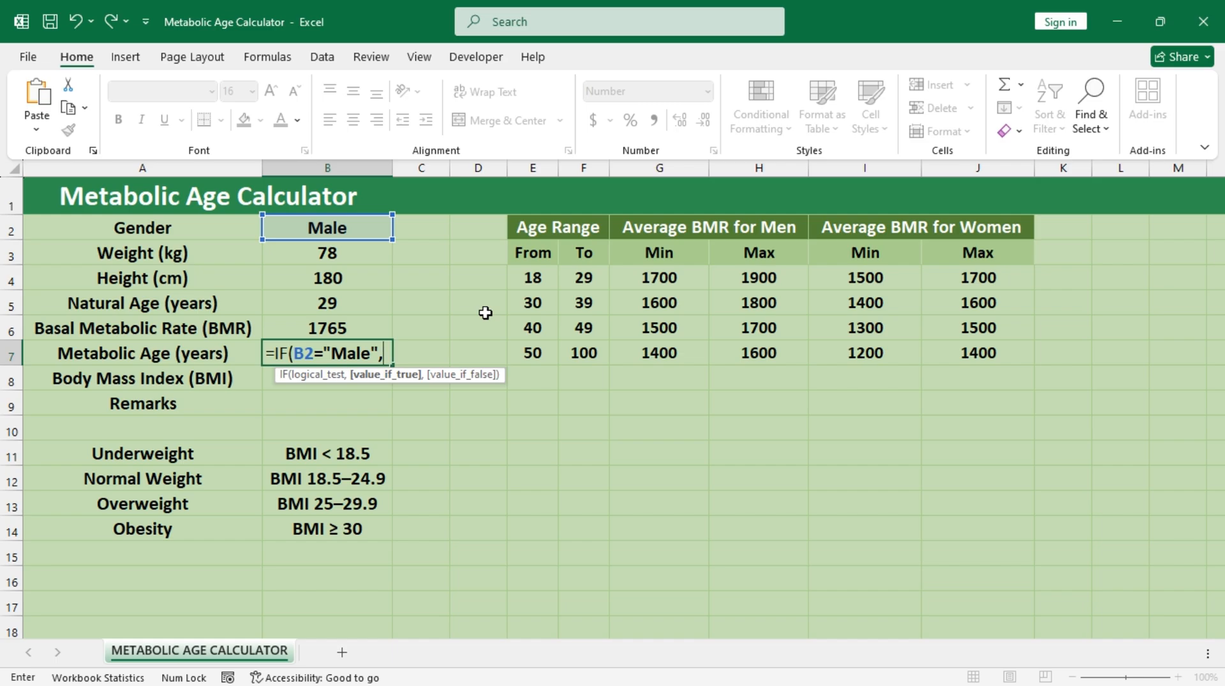
text(tre)
Step: Add TREND as the IF formula's true value, with (E4:E7+F4:F7)/2 as its known y values
key(Tab)
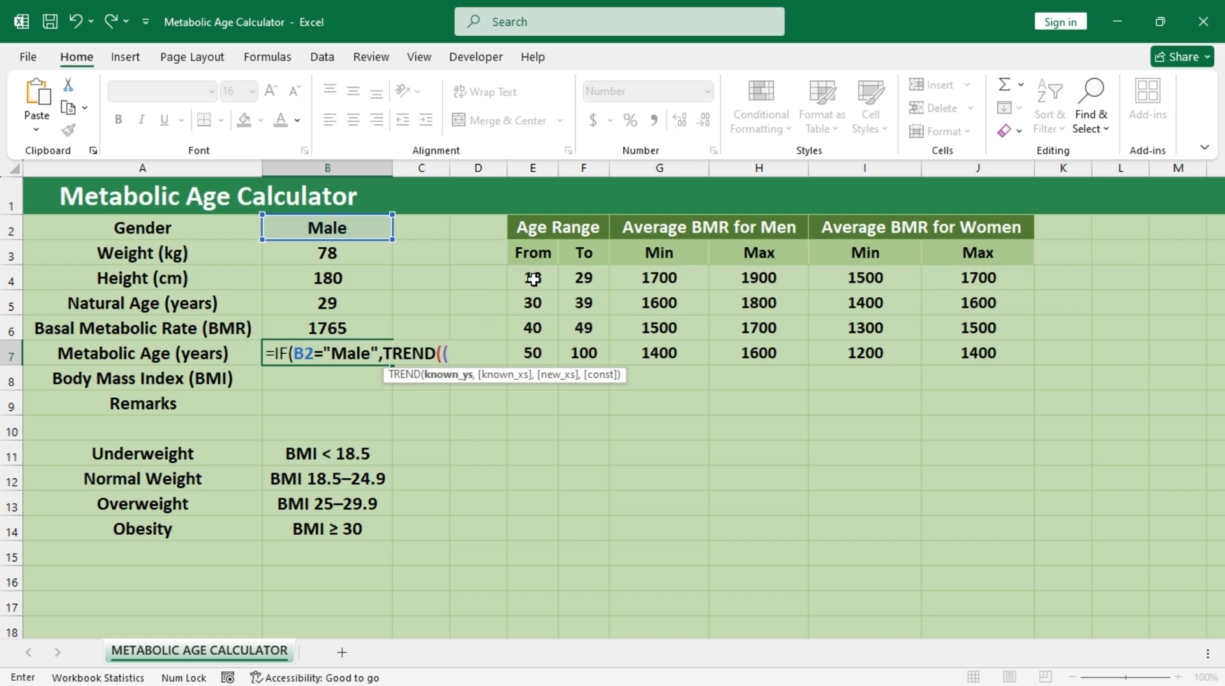
text(()
drag(533, 279, 547, 350)
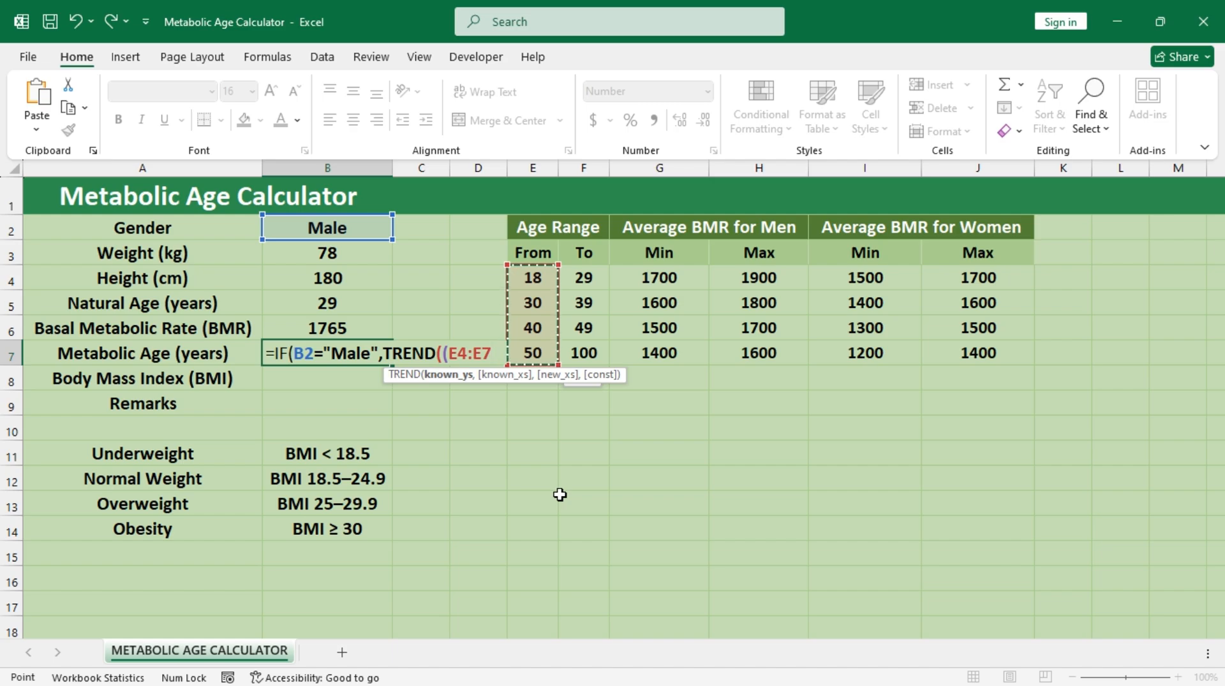
text(+)
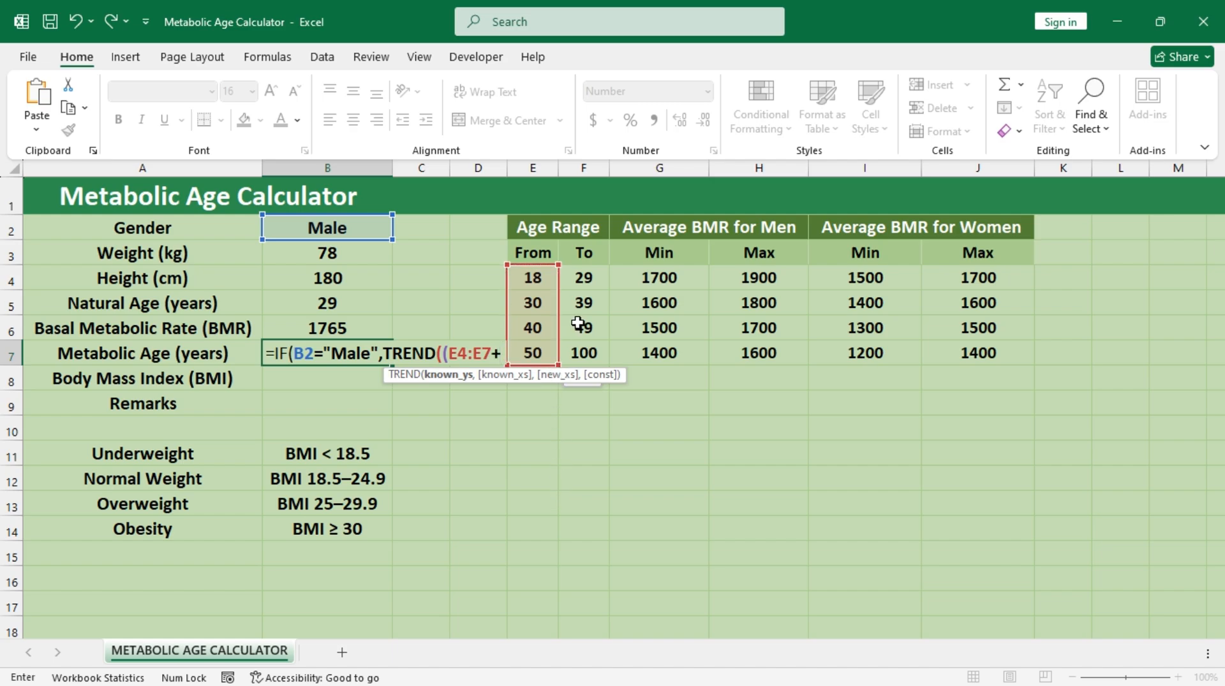
drag(584, 280, 592, 357)
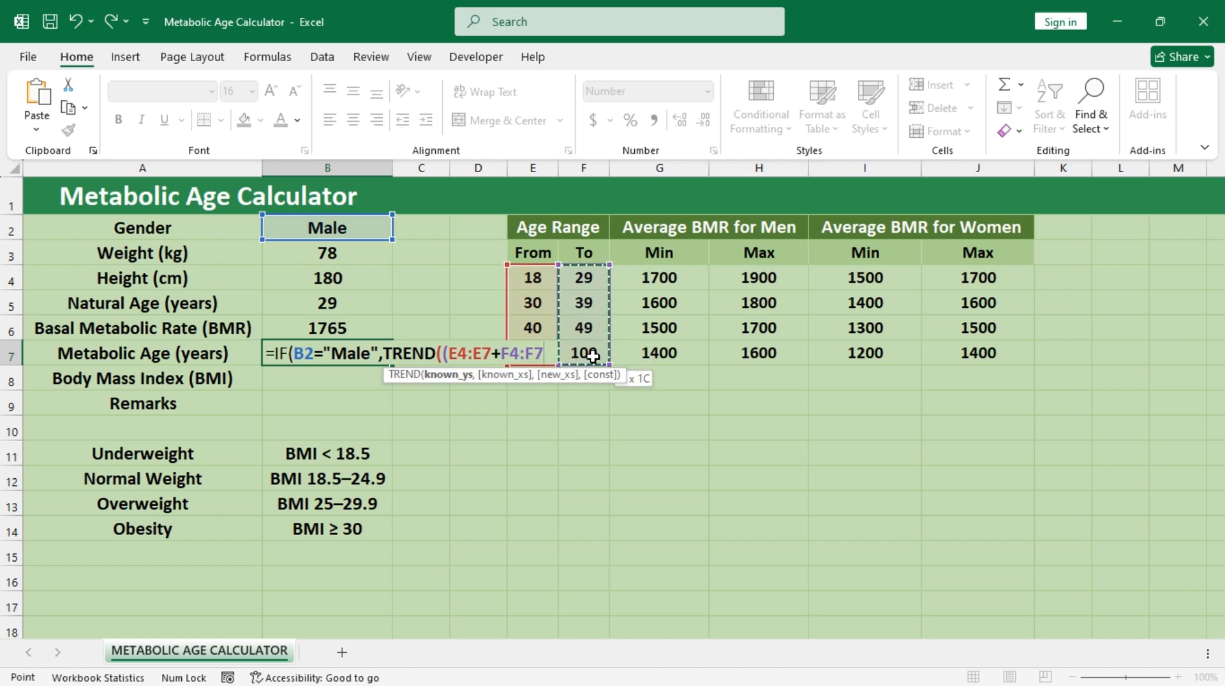
text()/)
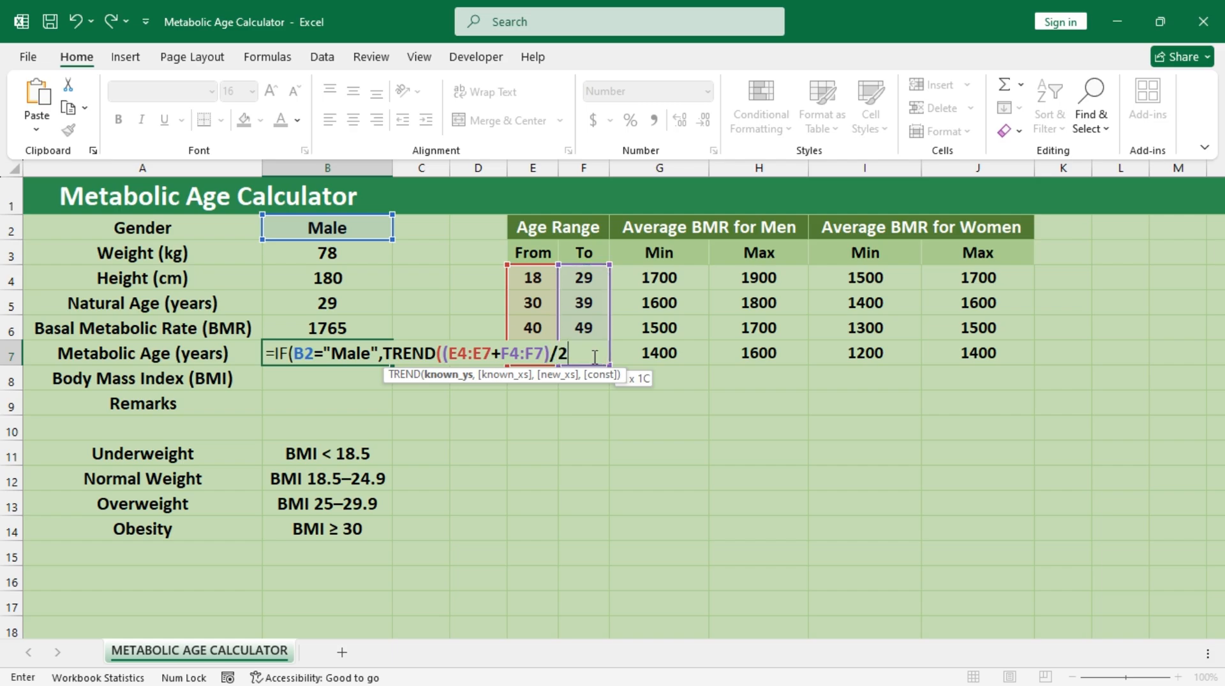
text(2,)
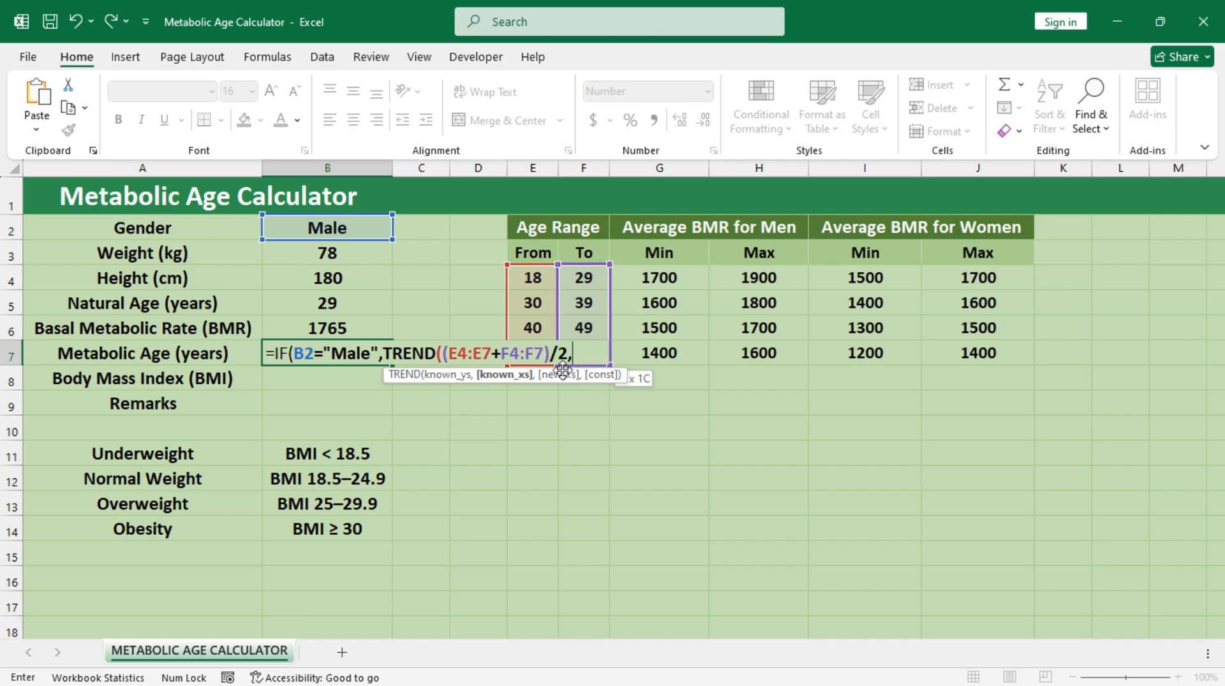
Step: Set the TREND function's known x values to (G4:G7+H4:H7)/2, the midpoints of the men's BMR ranges
click(666, 276)
drag(666, 276, 677, 349)
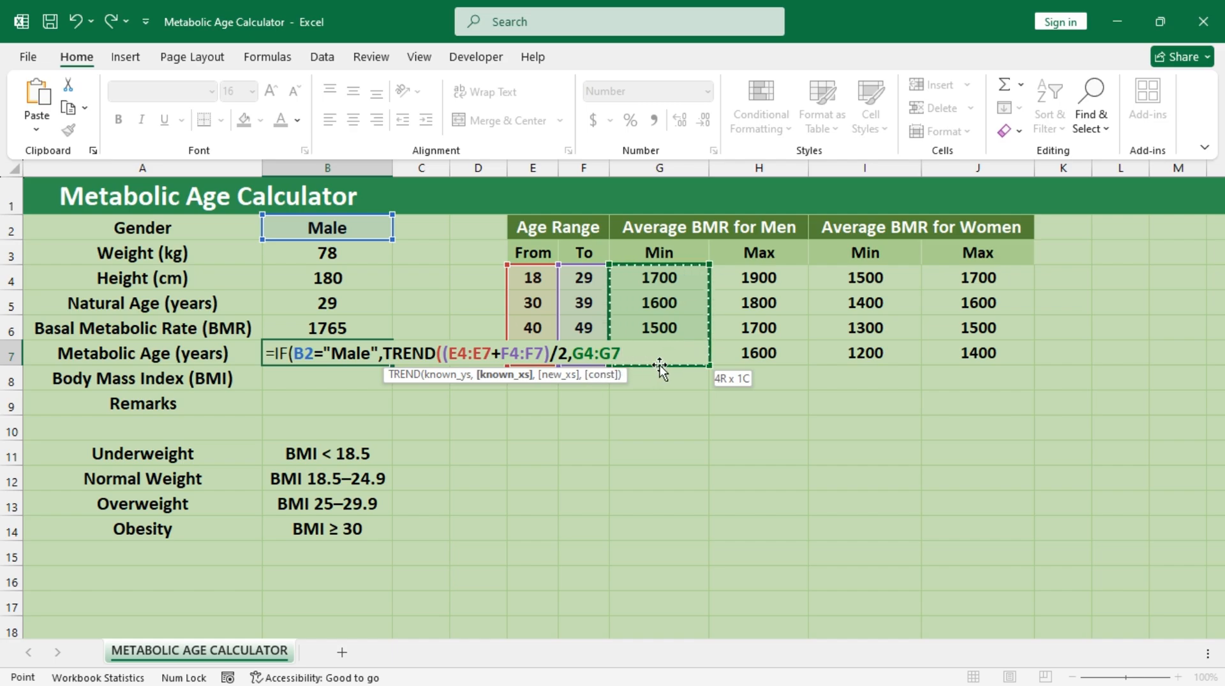
text(+)
drag(759, 277, 771, 353)
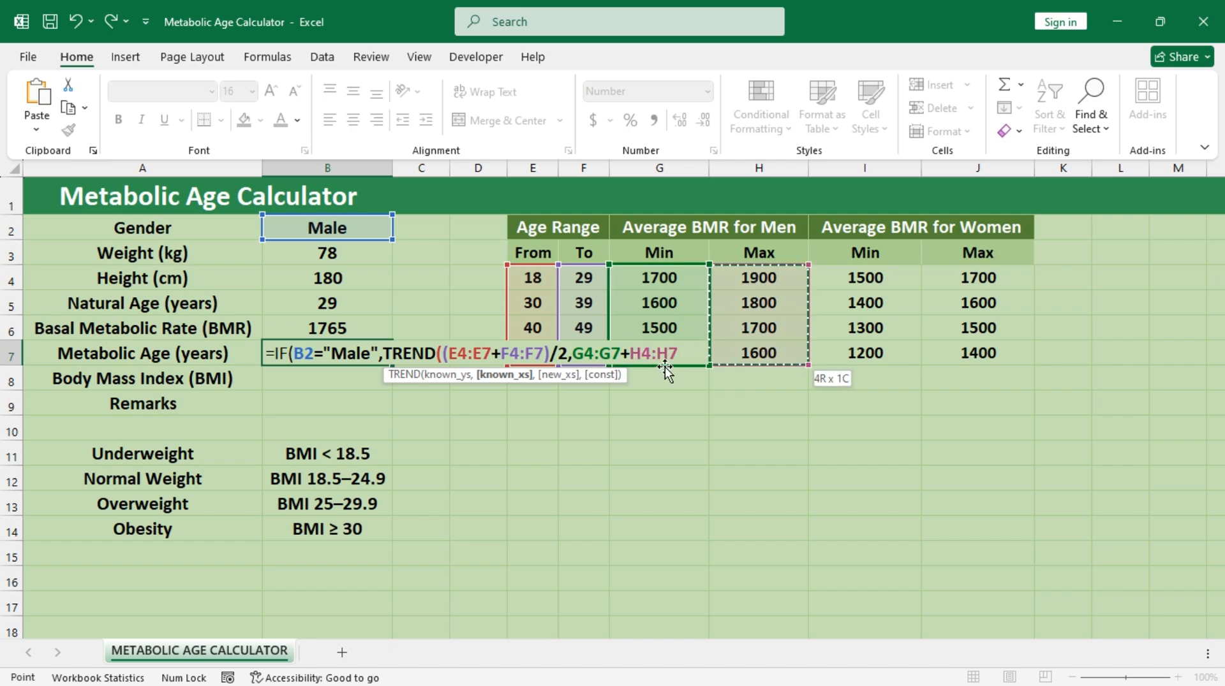
text()/)
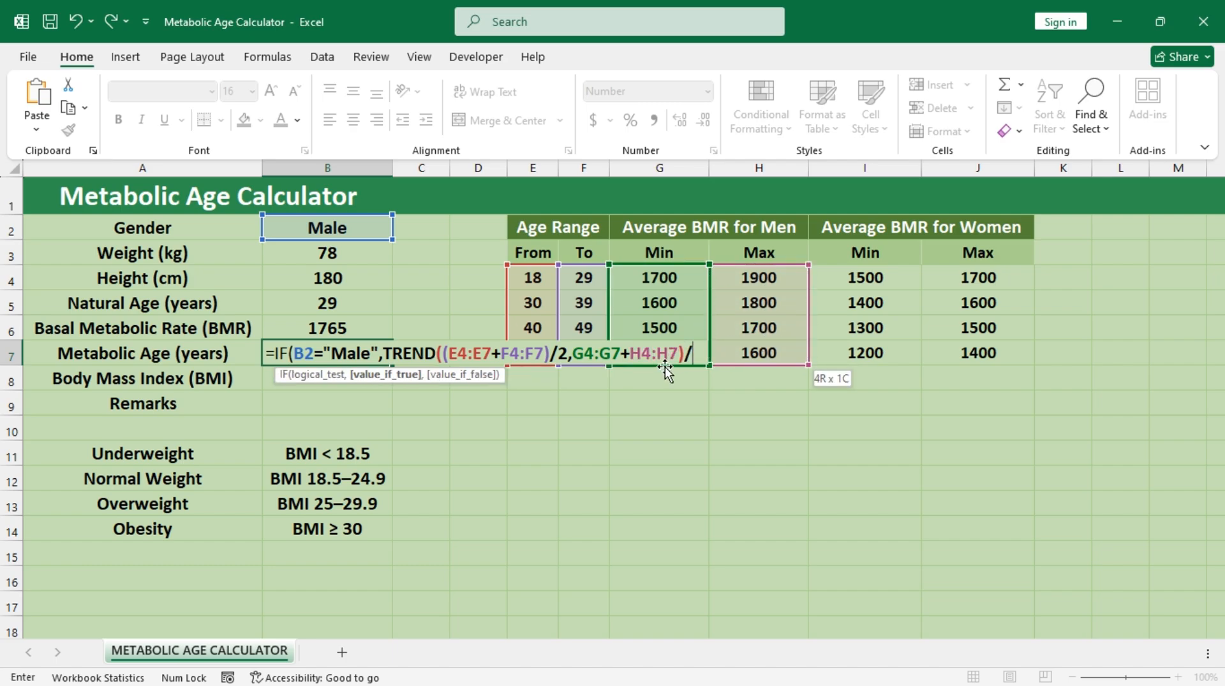
text(2,)
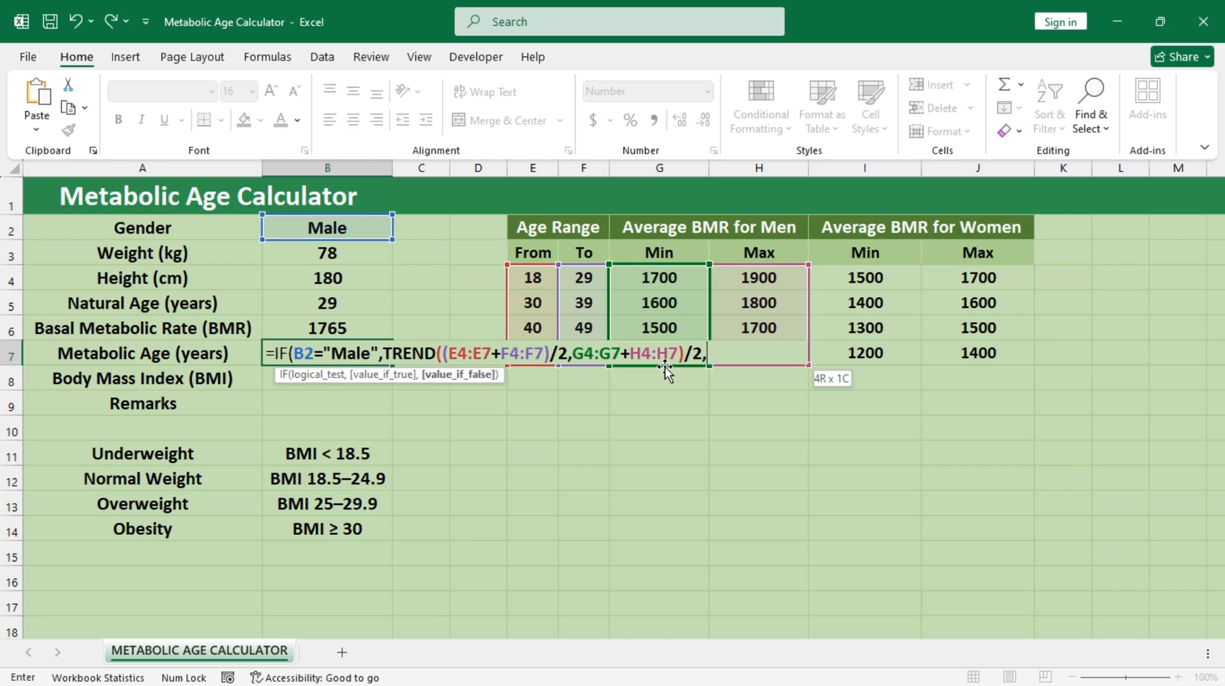
click(574, 353)
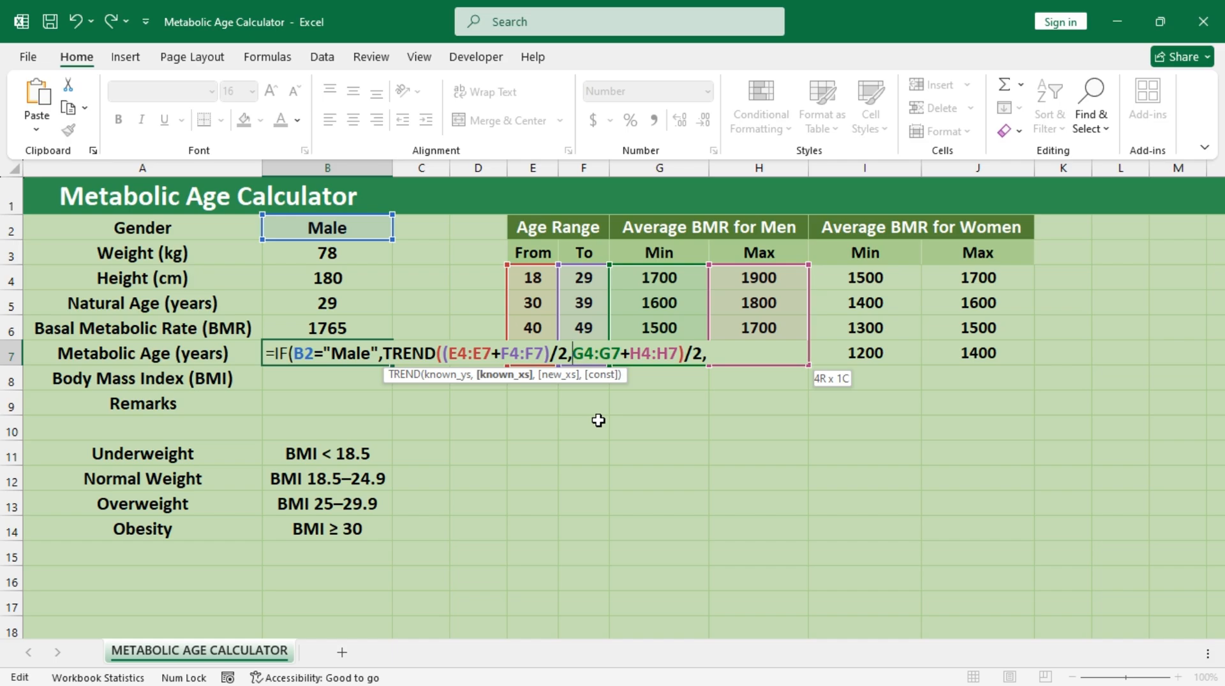
text({)
key(BackSpace)
text(()
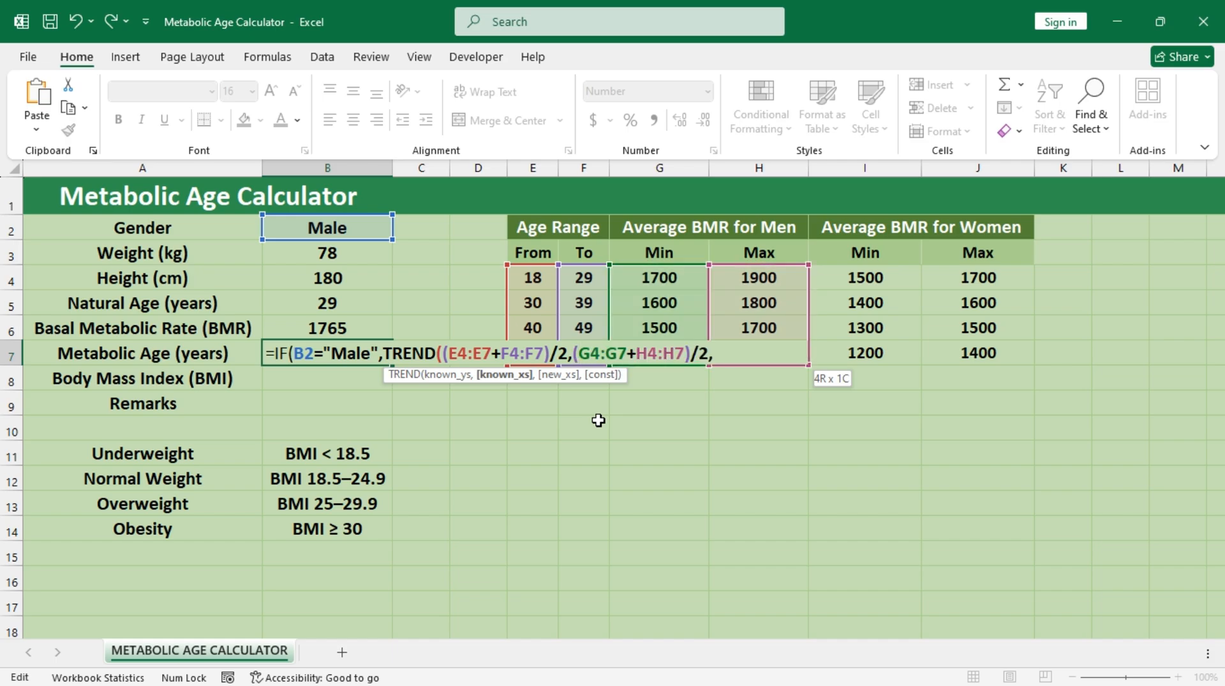
Step: Use the basal metabolic rate in B6 as TREND's new x value and close the TREND function
click(724, 351)
key(Right)
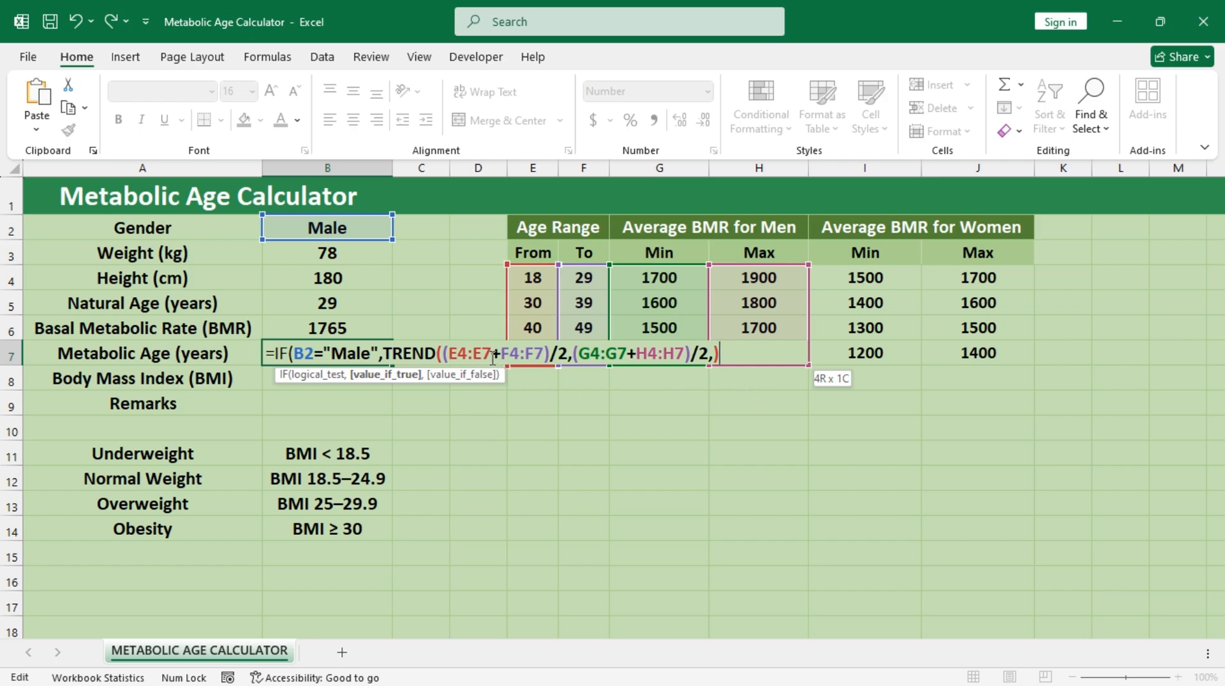
drag(446, 353, 541, 350)
click(712, 355)
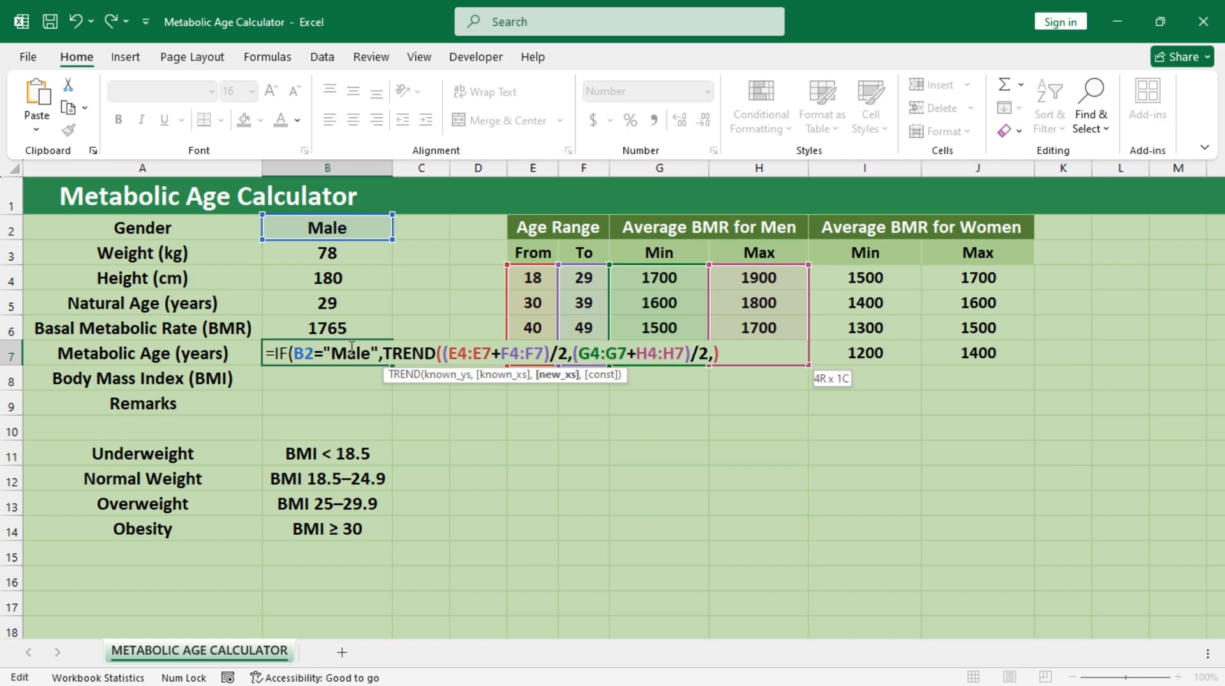
click(348, 328)
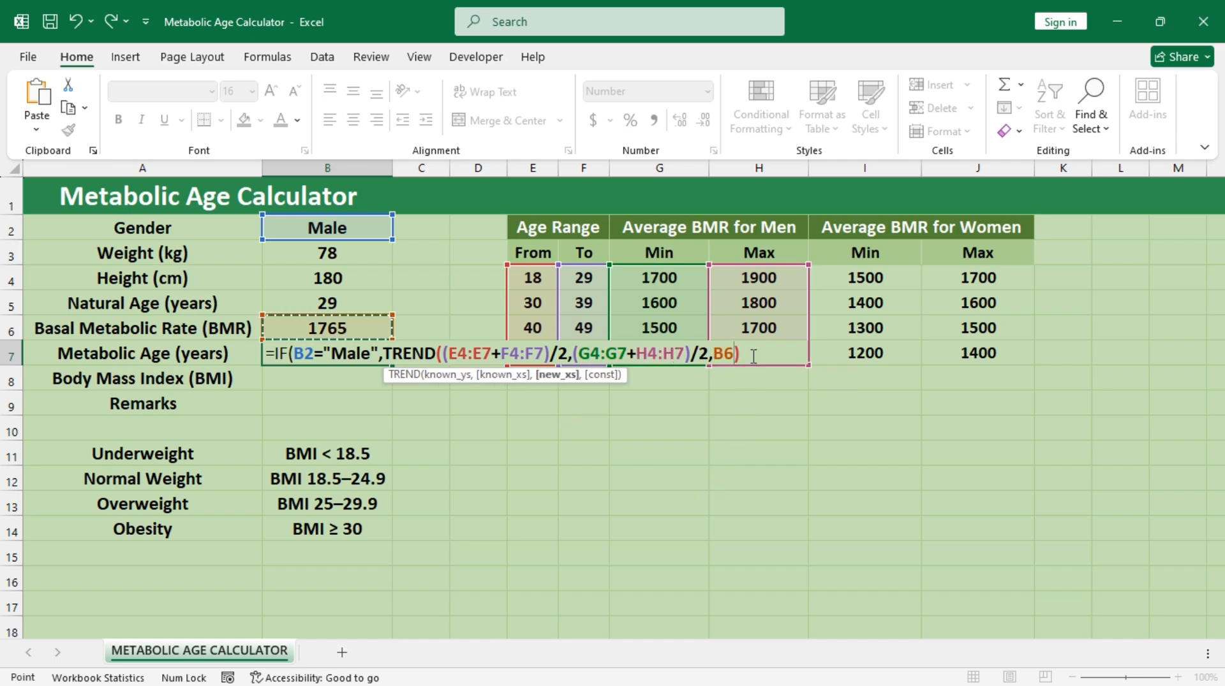
Step: Copy the complete TREND expression and add a nested IF with the logical test B2="Female" as the outer IF's false value
drag(744, 355, 387, 354)
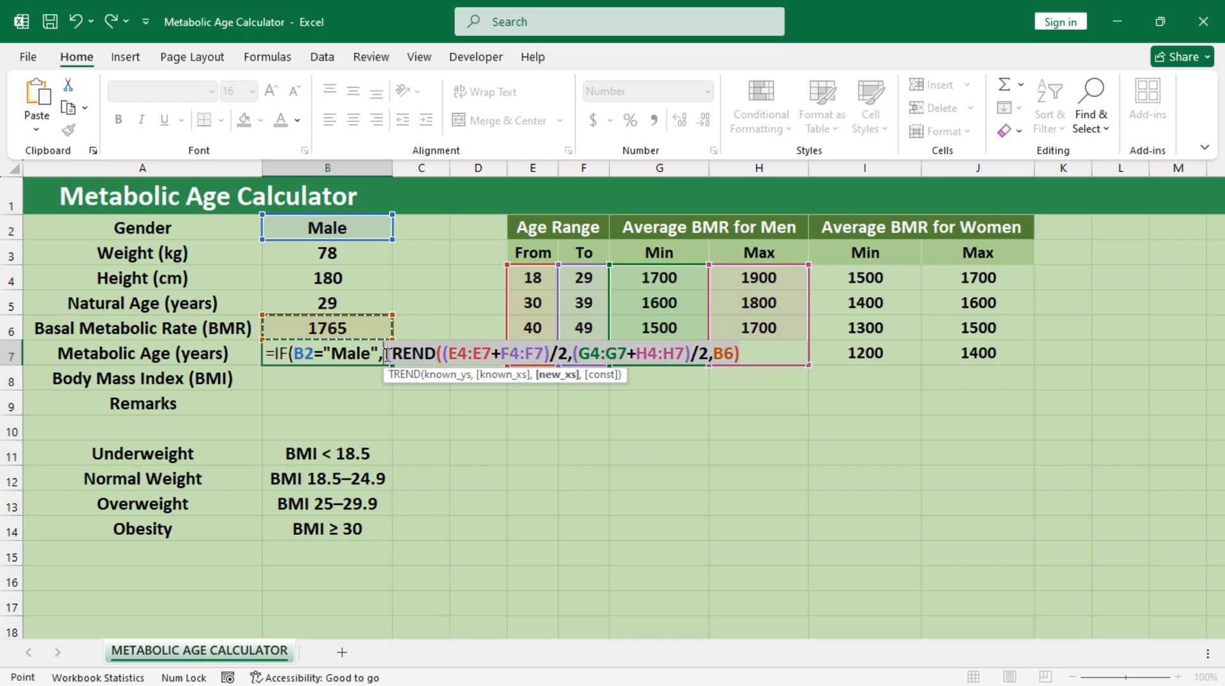
key(ctrl+c)
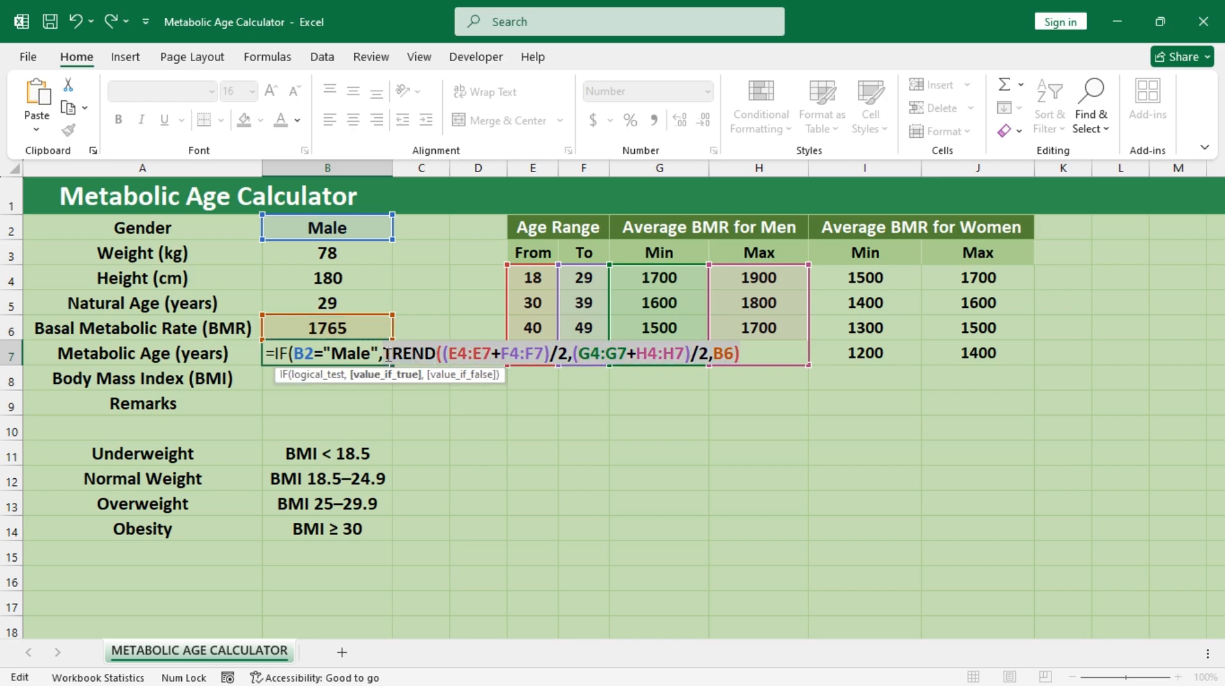
click(765, 355)
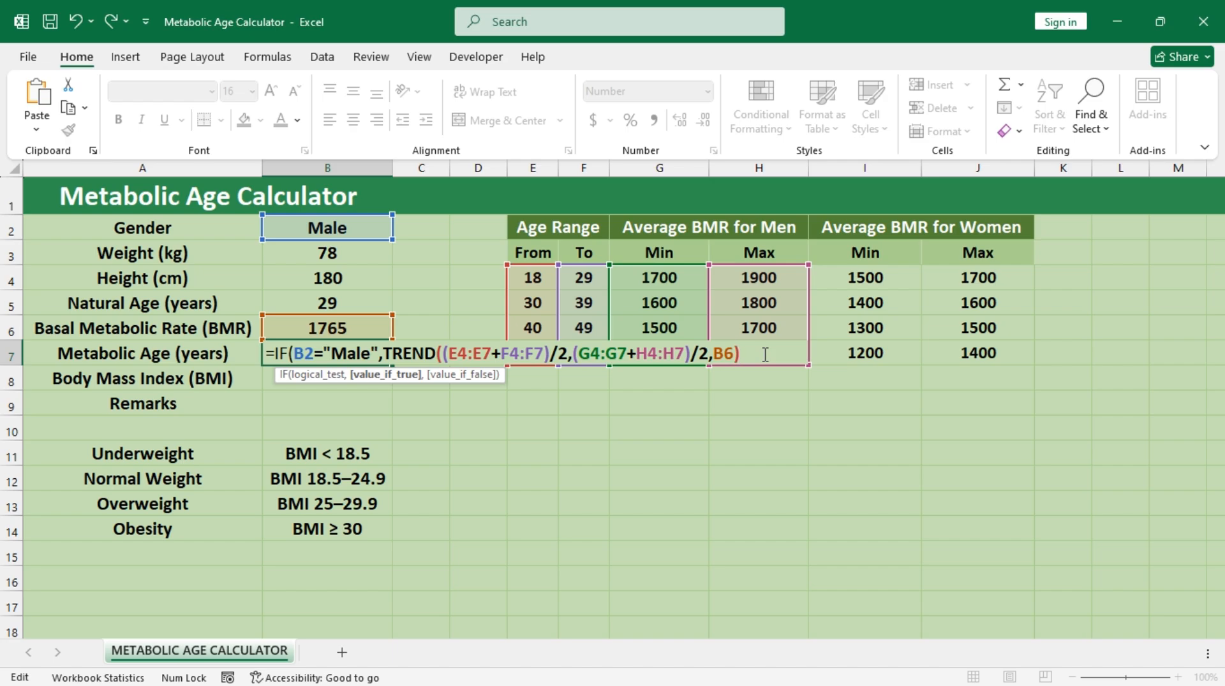
text(,if)
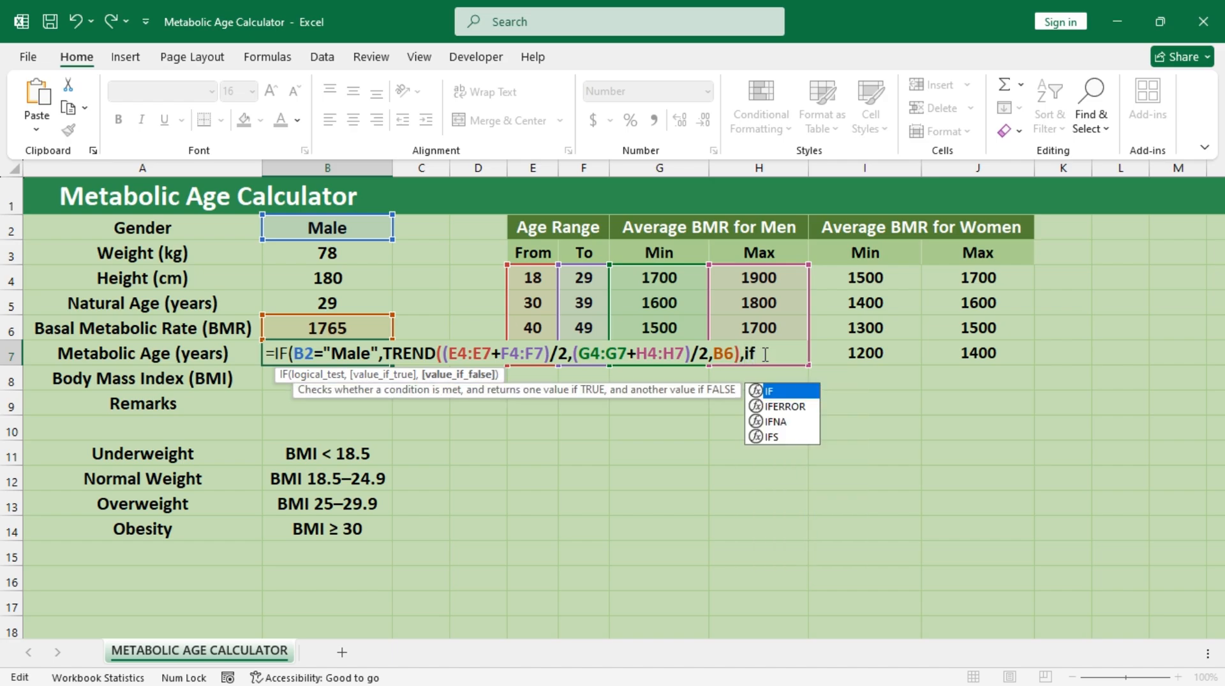
text(()
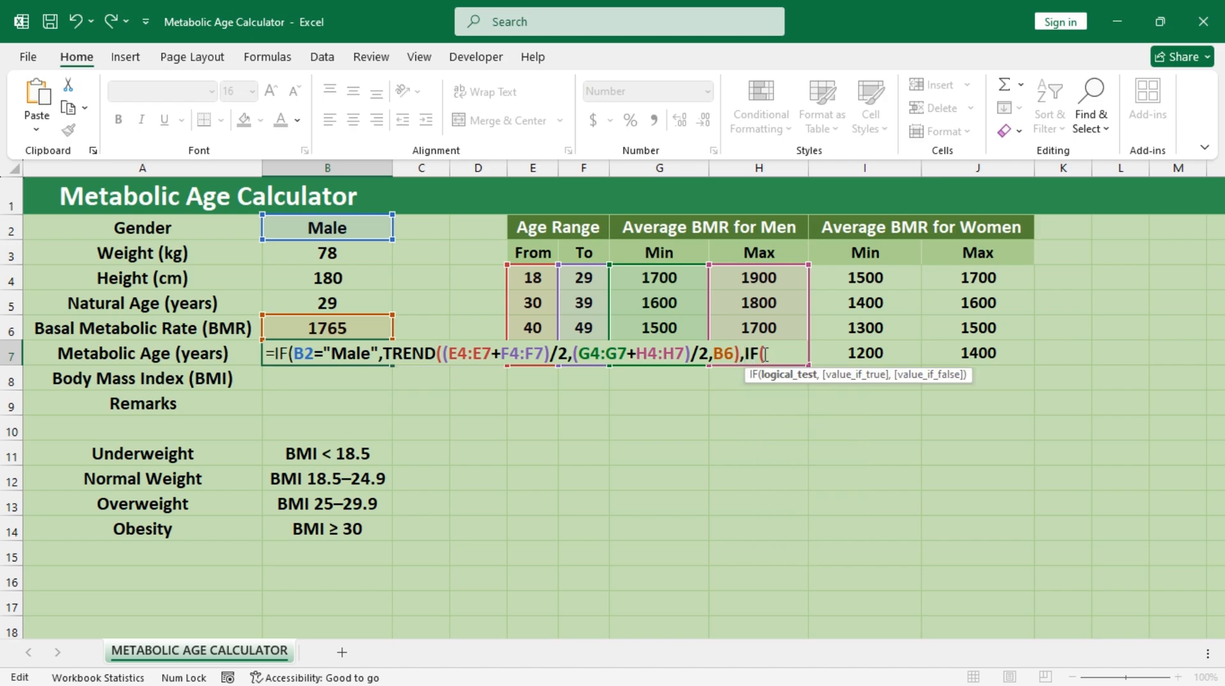
click(358, 226)
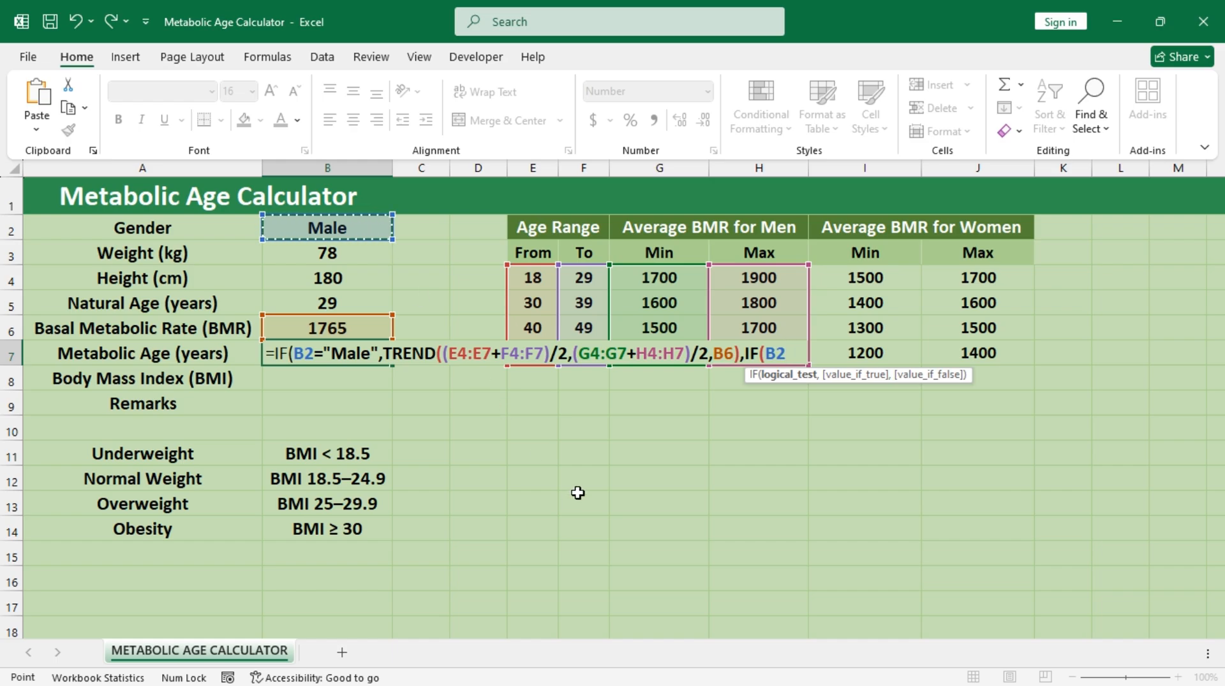
text(=)
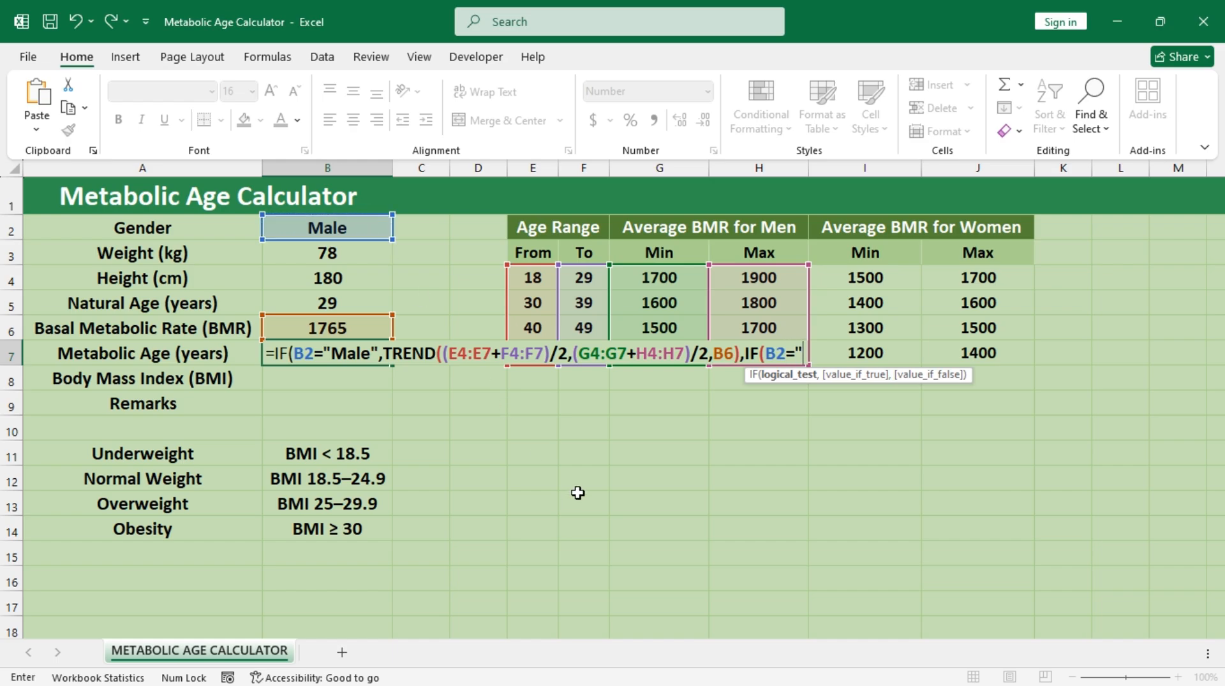
text("Female)
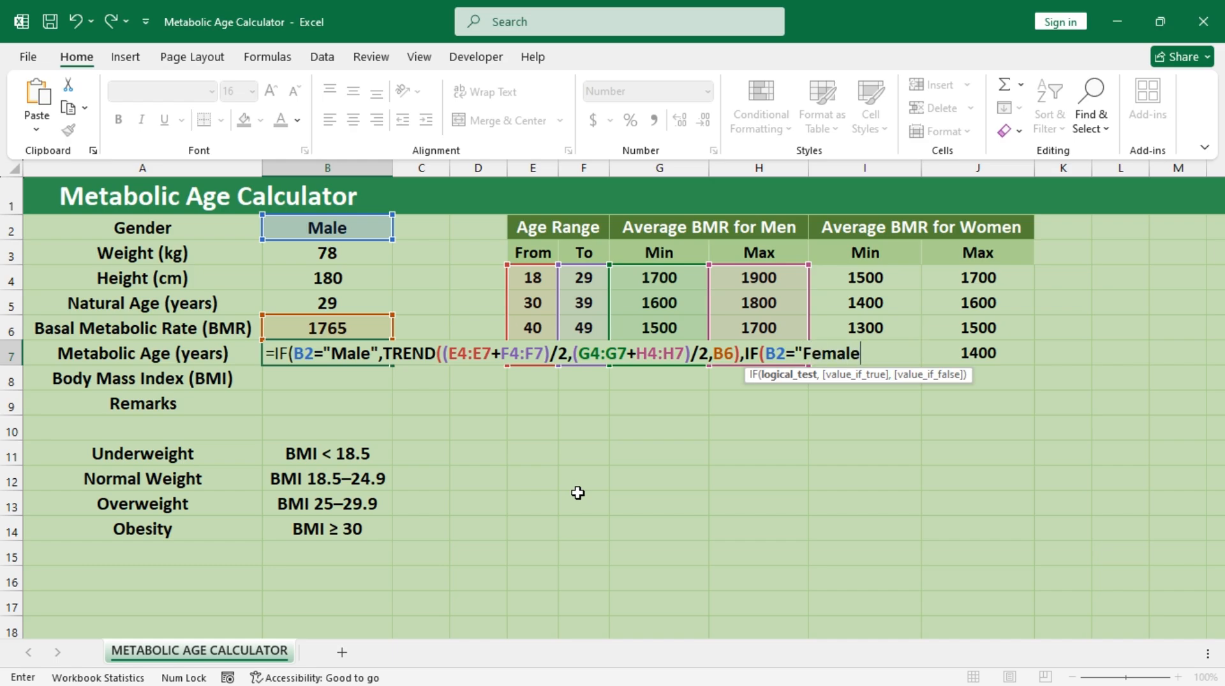
text(,)
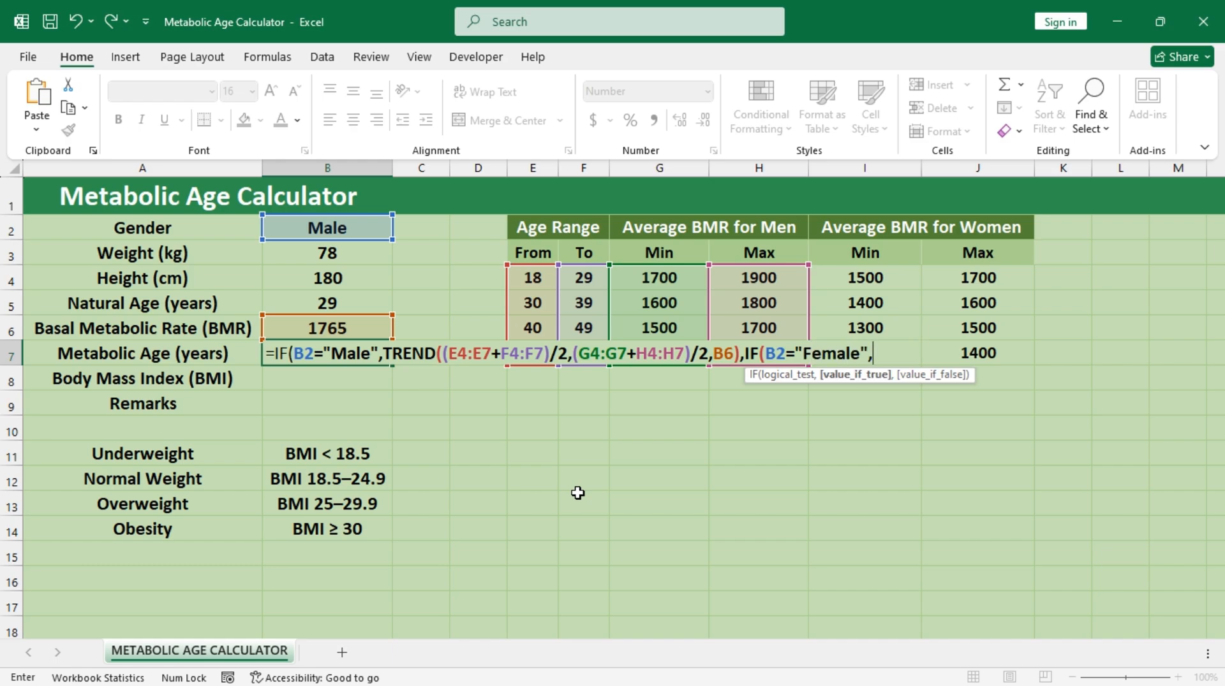
Step: Paste the copied TREND as the nested IF's true value and change its known x ranges to I4:I7 and J4:J7
key(ctrl+v)
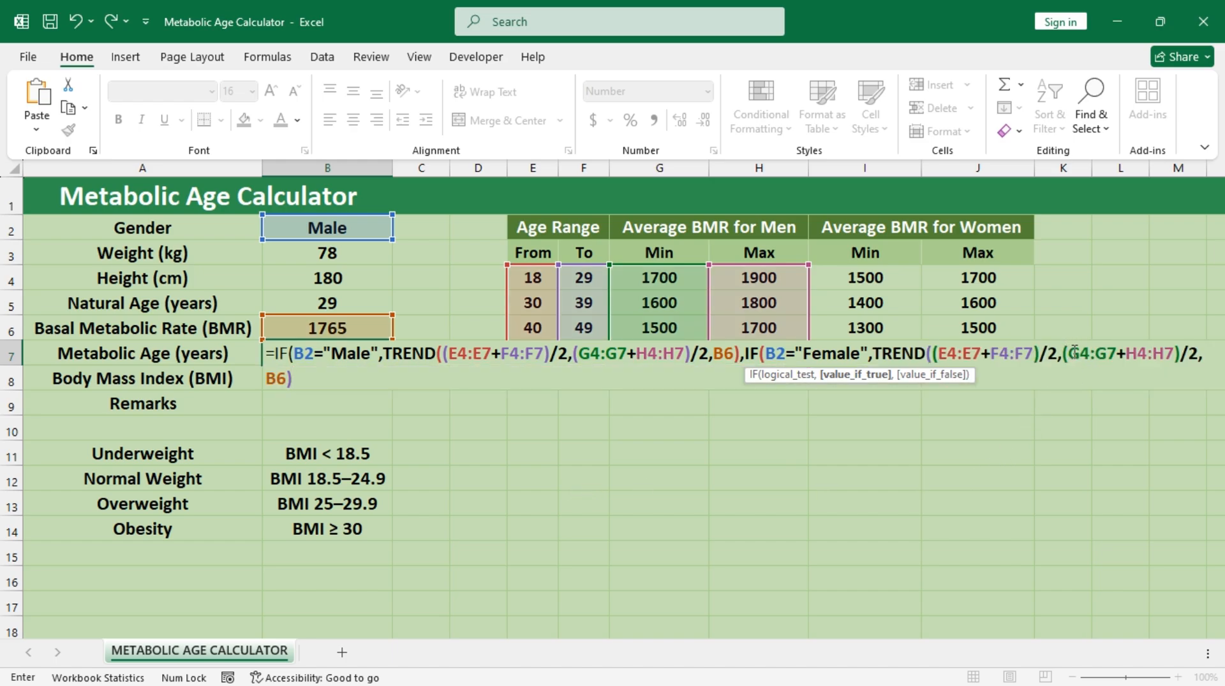
drag(1075, 353, 1117, 353)
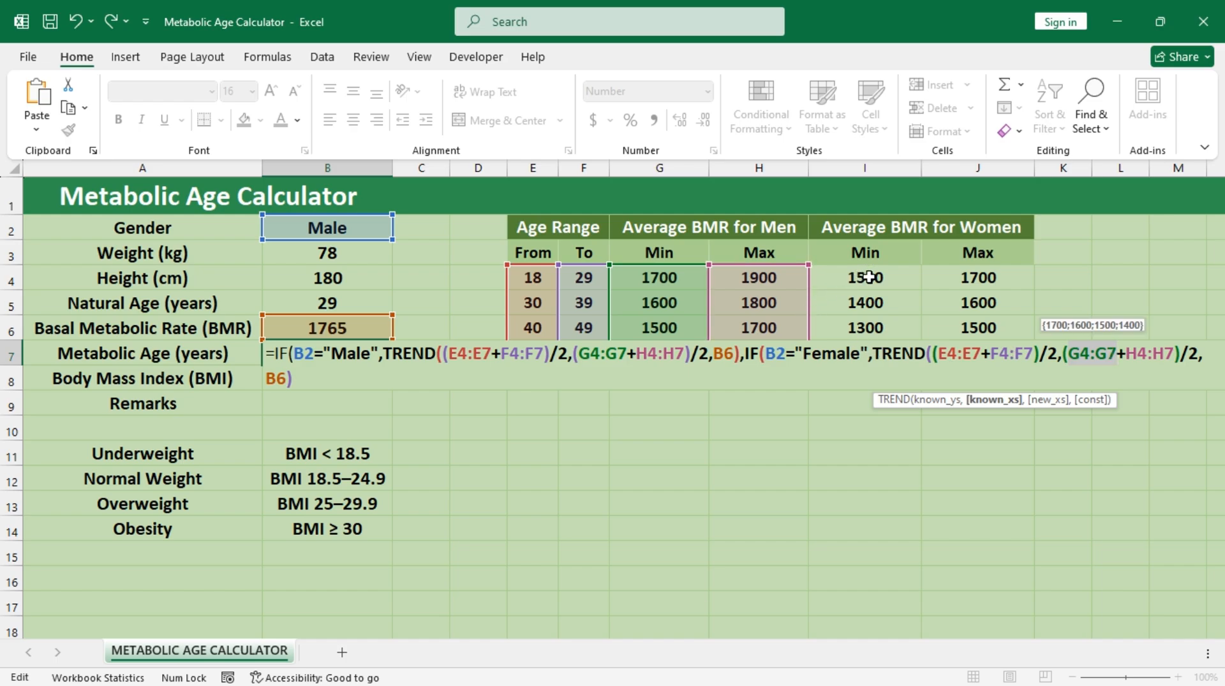
drag(869, 276, 872, 361)
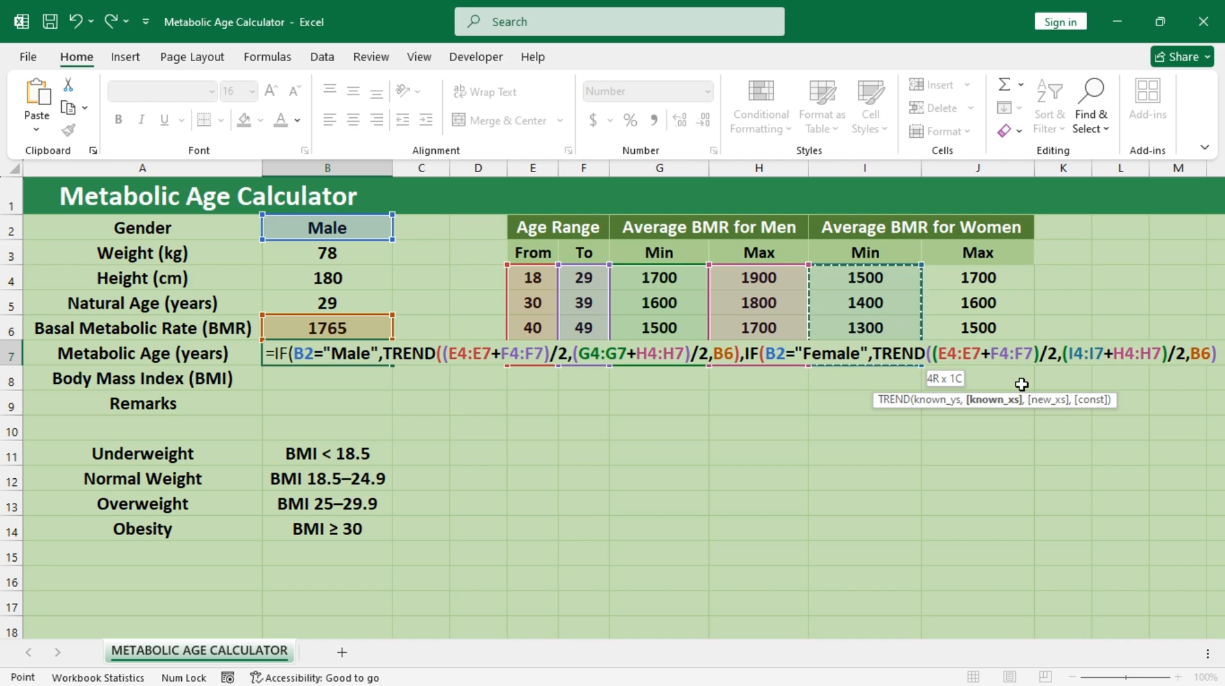
double_click(1119, 355)
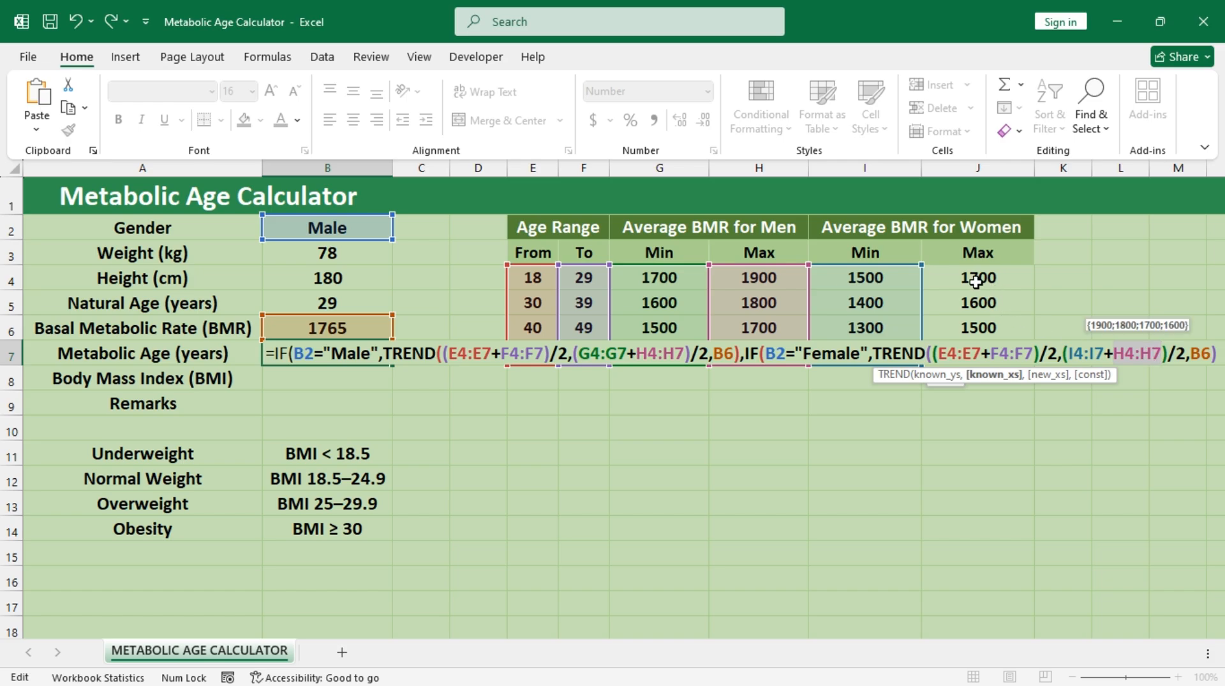
drag(975, 281, 987, 350)
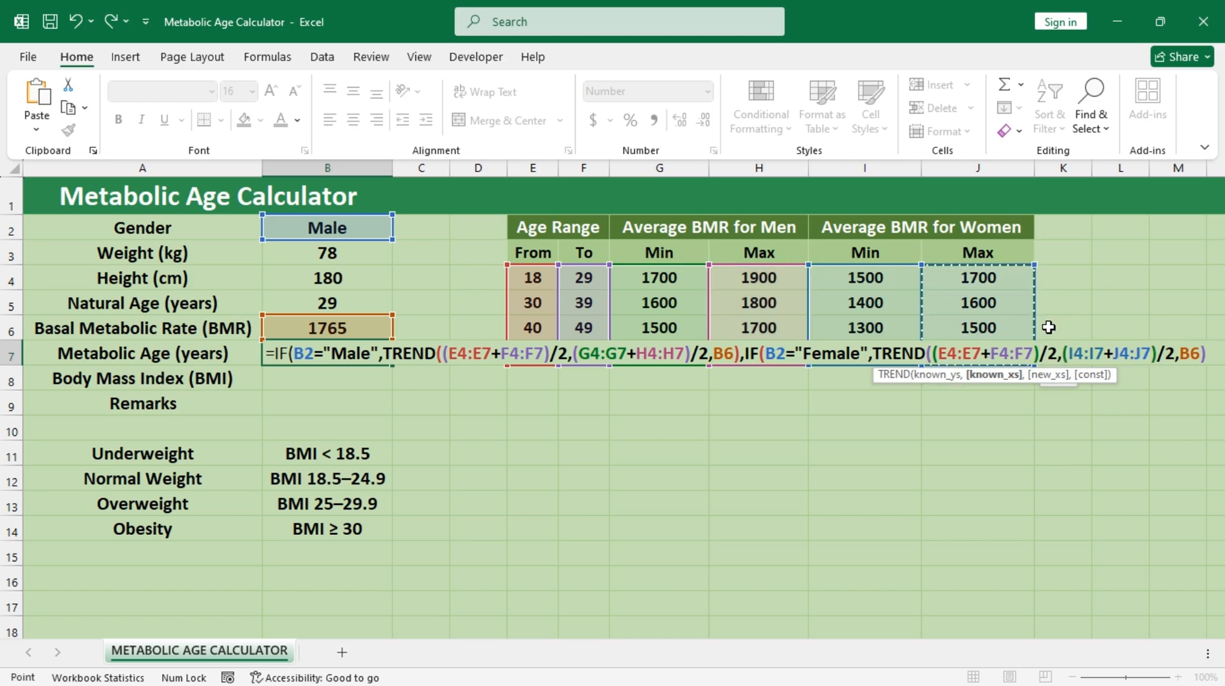
Step: Add an empty string "" as the nested IF's false value and enter the B7 formula, accepting the proposed closing parenthesis correction
click(1209, 355)
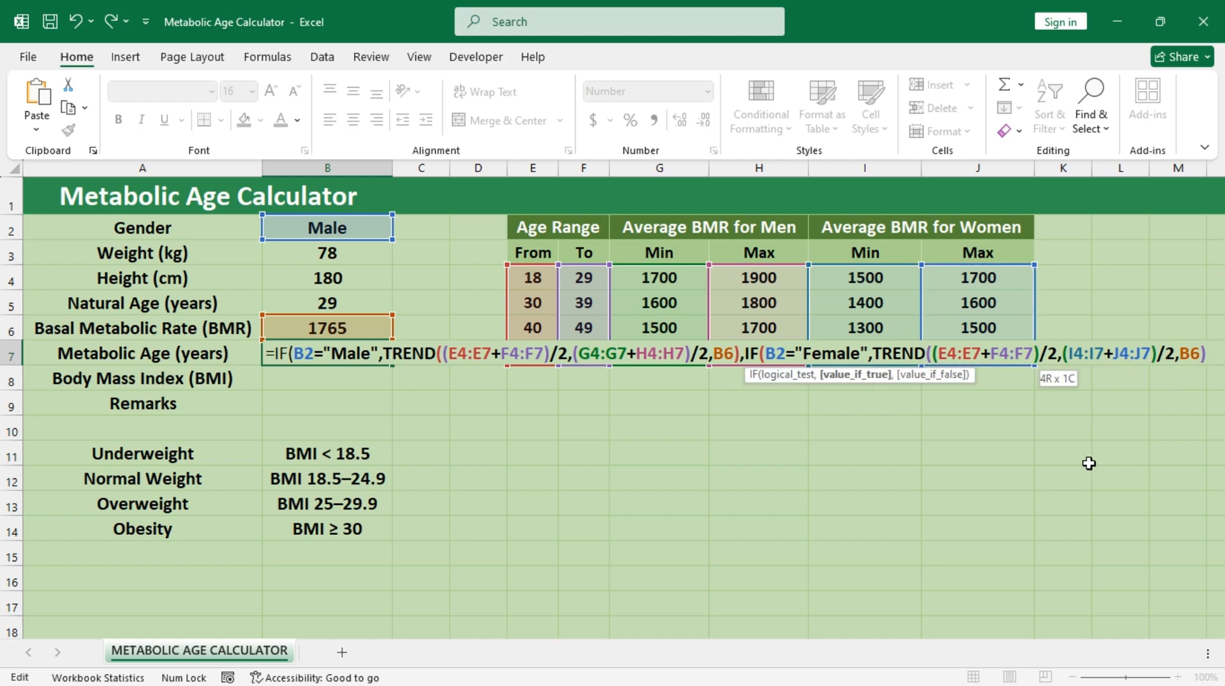
text(),""))
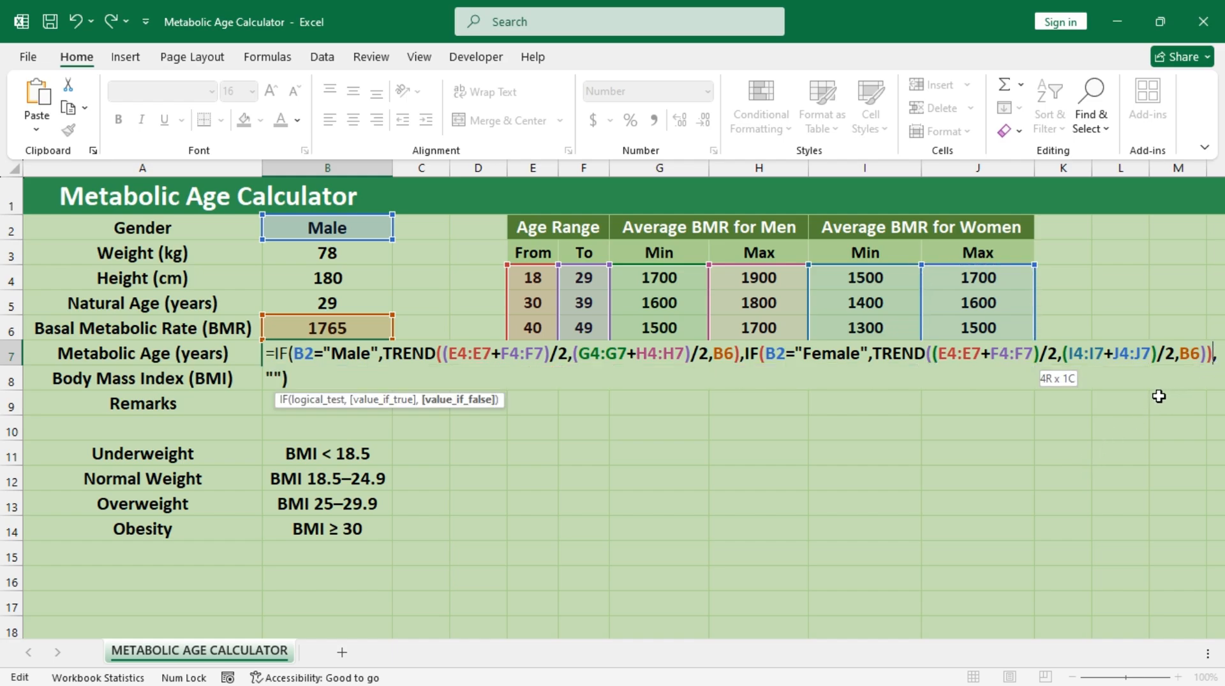
key(Left)
key(Left)
key(Left)
key(Left)
key(BackSpace)
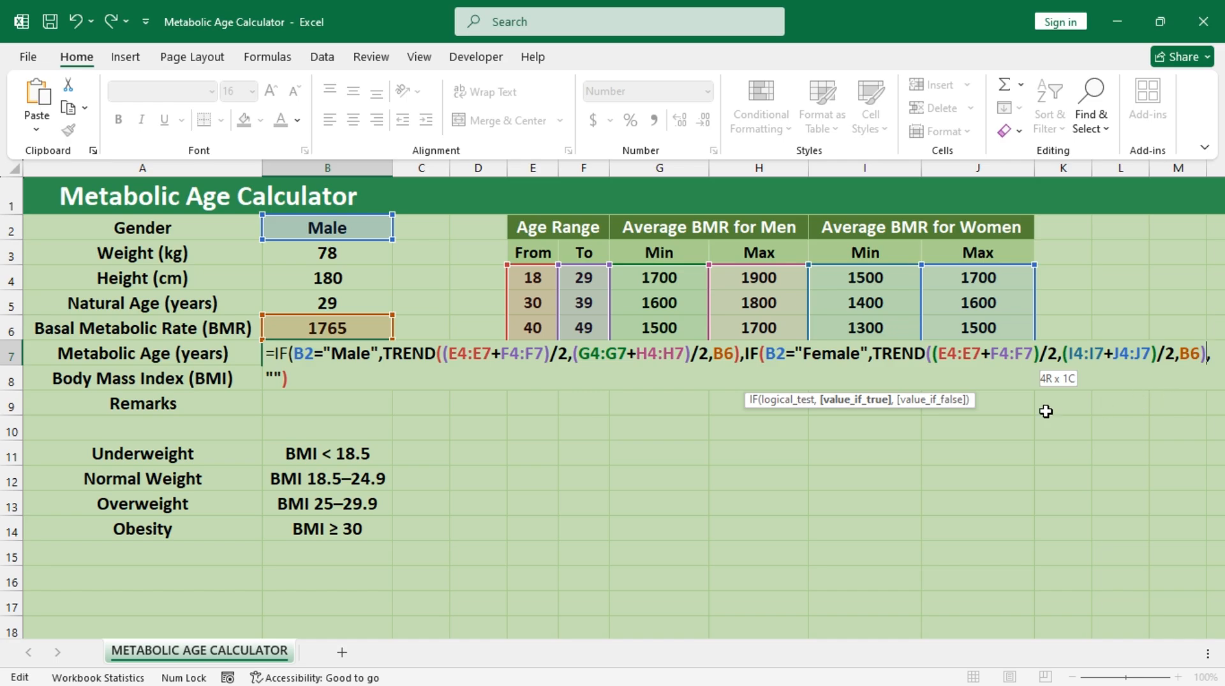
click(320, 379)
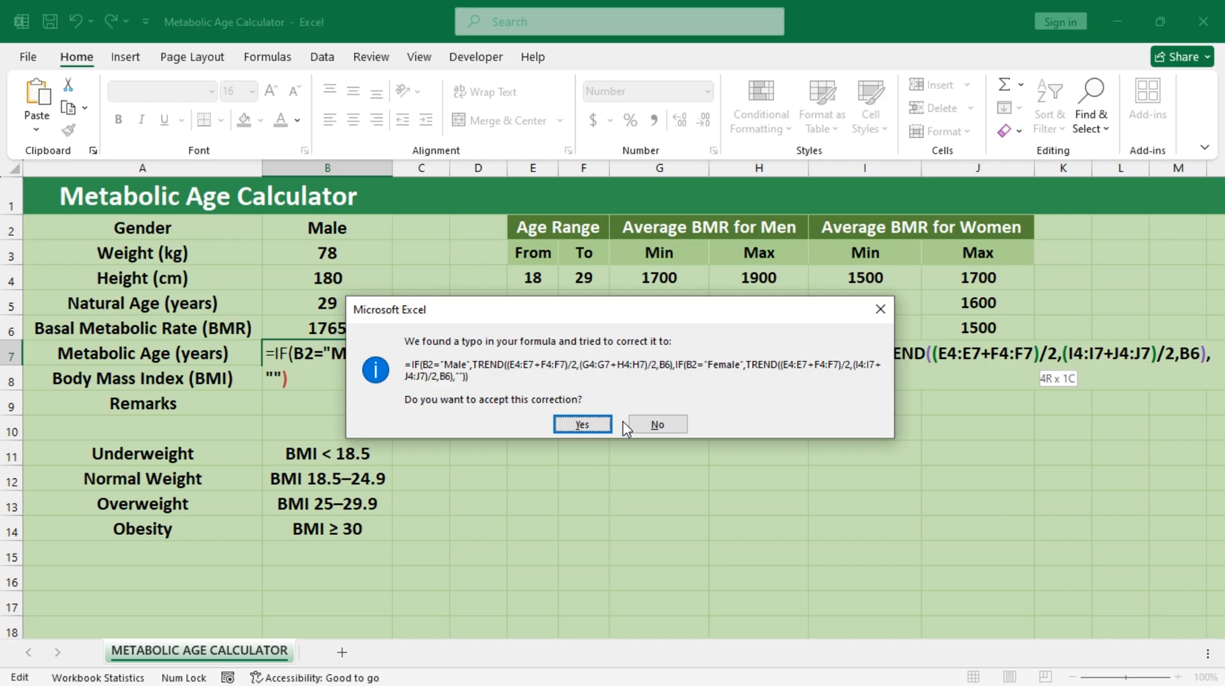
key(Return)
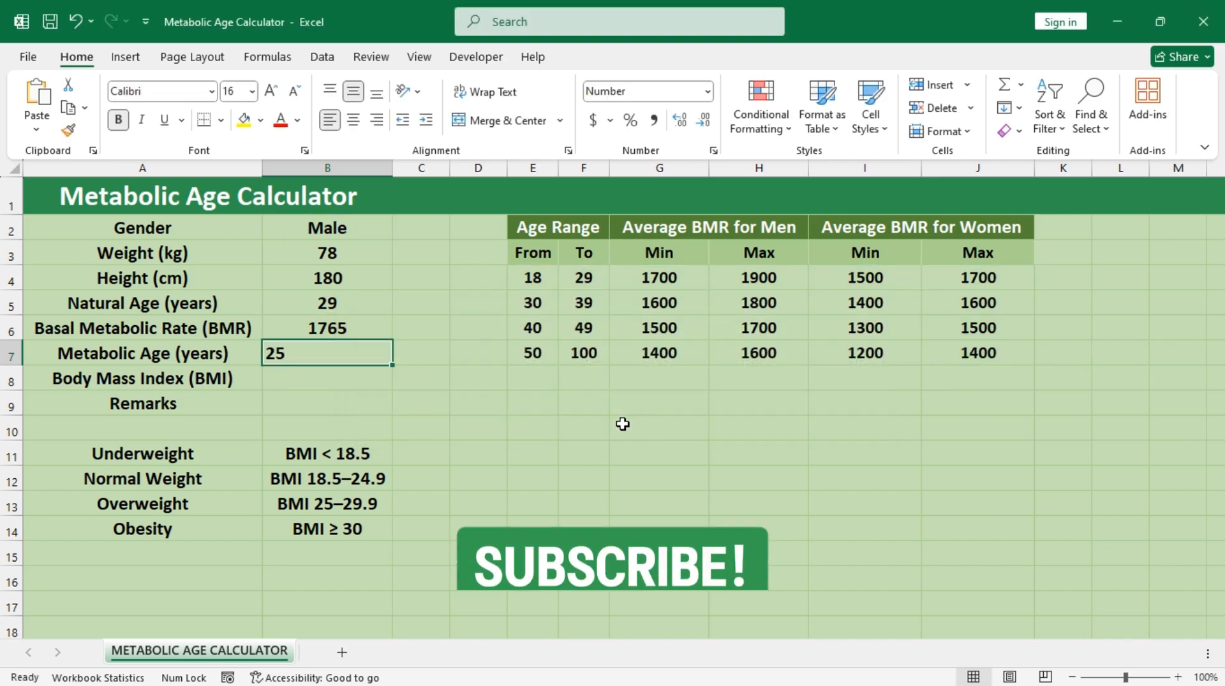
Step: Change the gender in B2 to Female
click(366, 227)
click(401, 233)
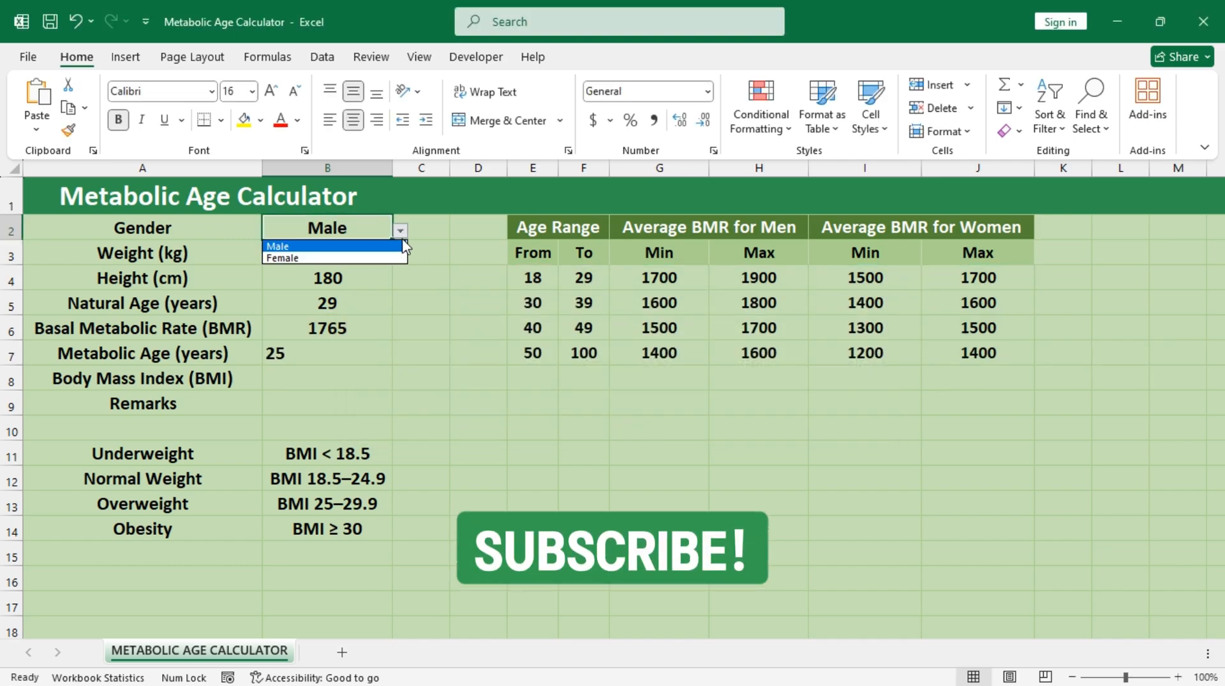
click(372, 258)
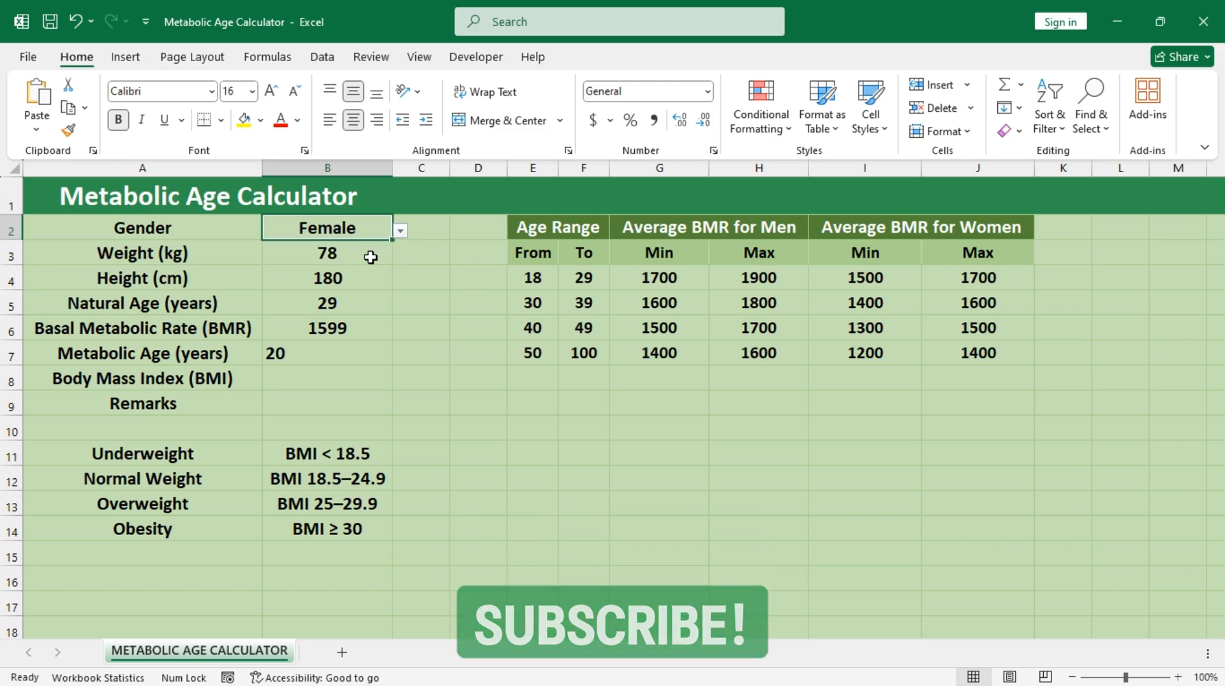
Step: Center the metabolic age in B7 horizontally and apply the 3 Triangles icon set to it as conditional formatting
click(343, 361)
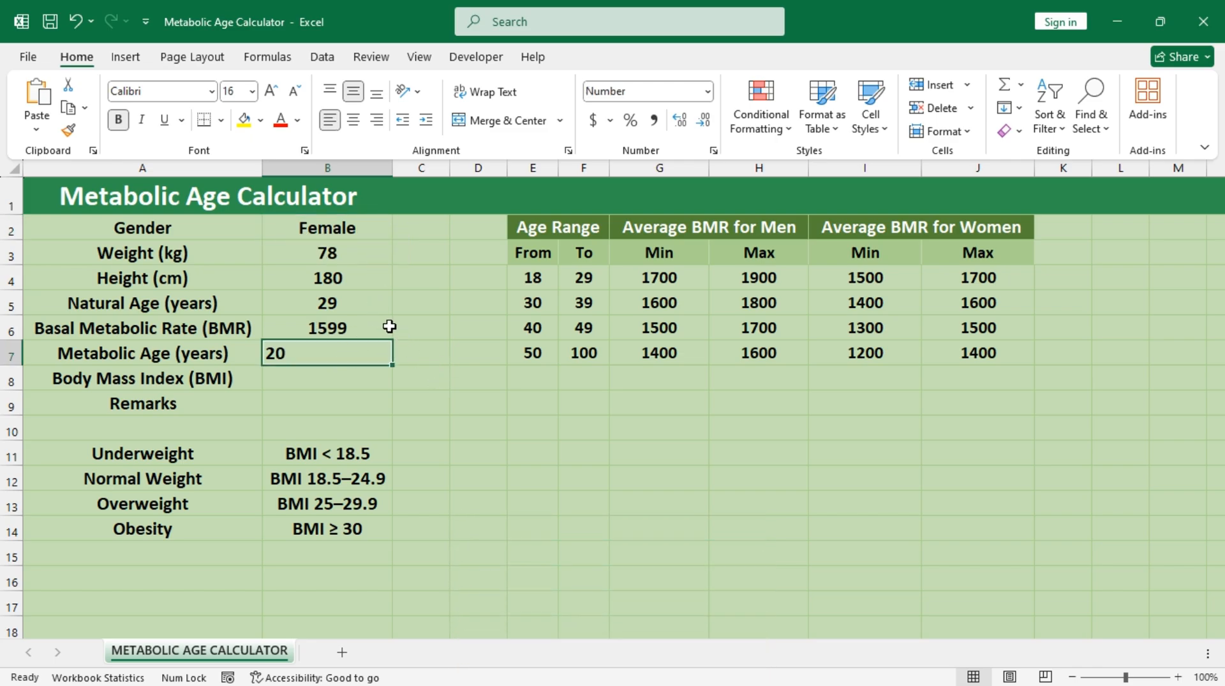
click(353, 121)
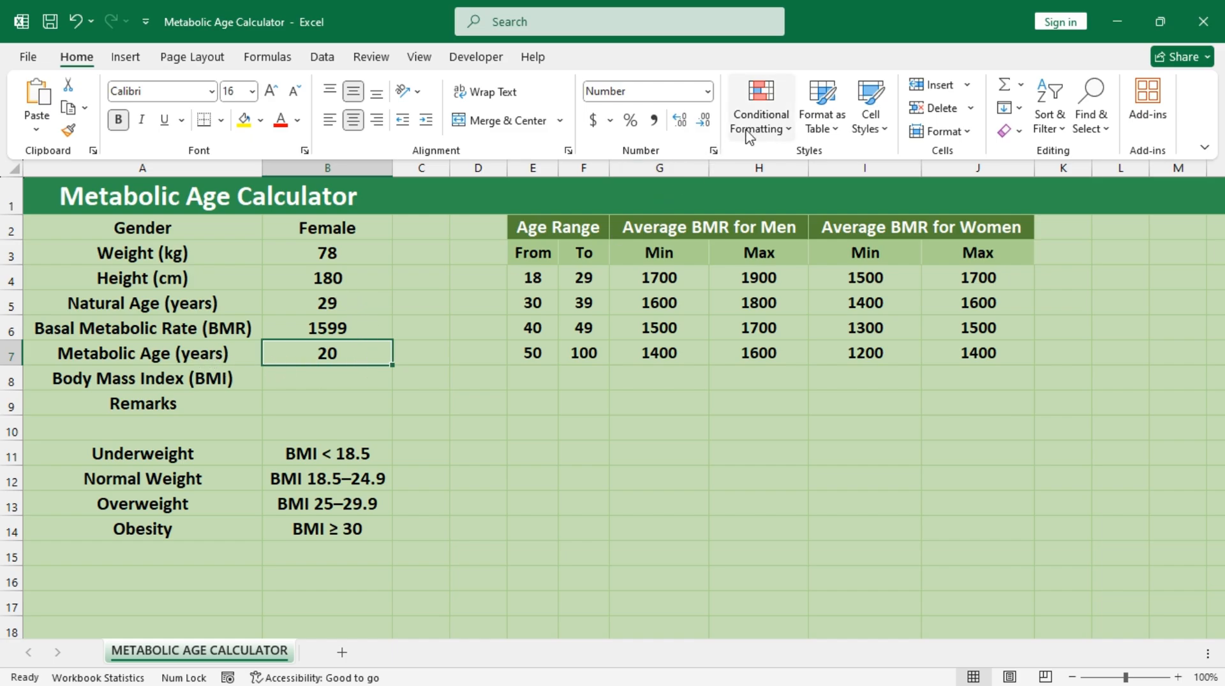
click(768, 134)
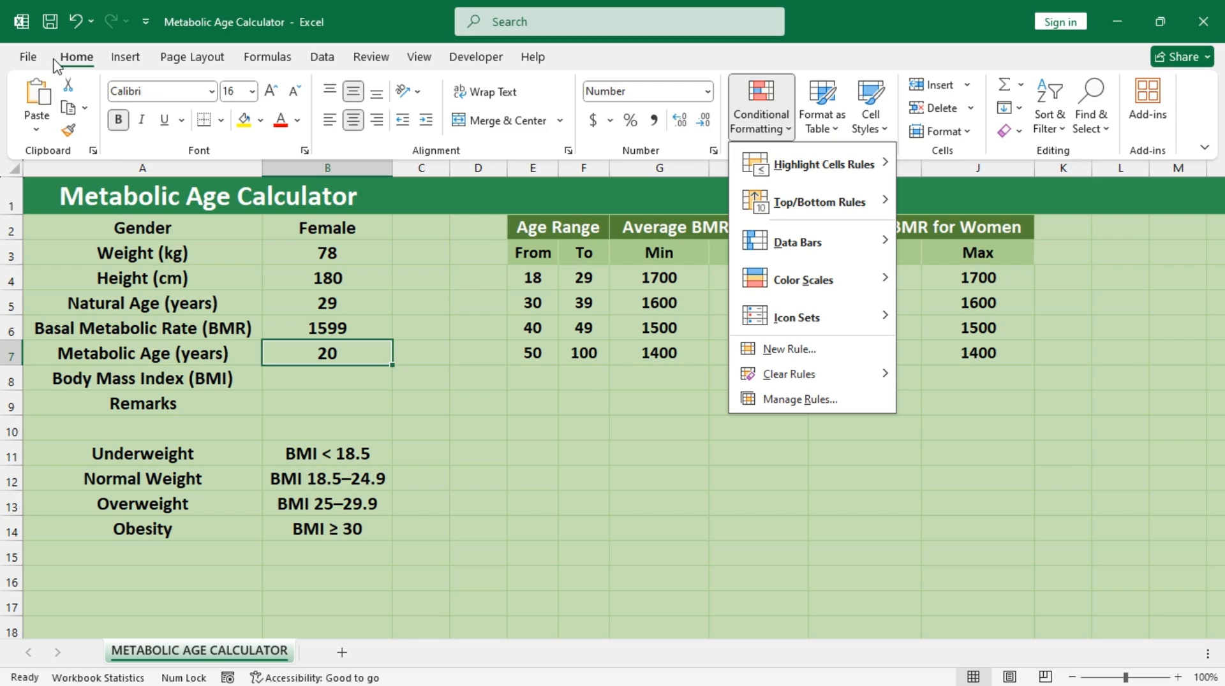
mouse_move(855, 331)
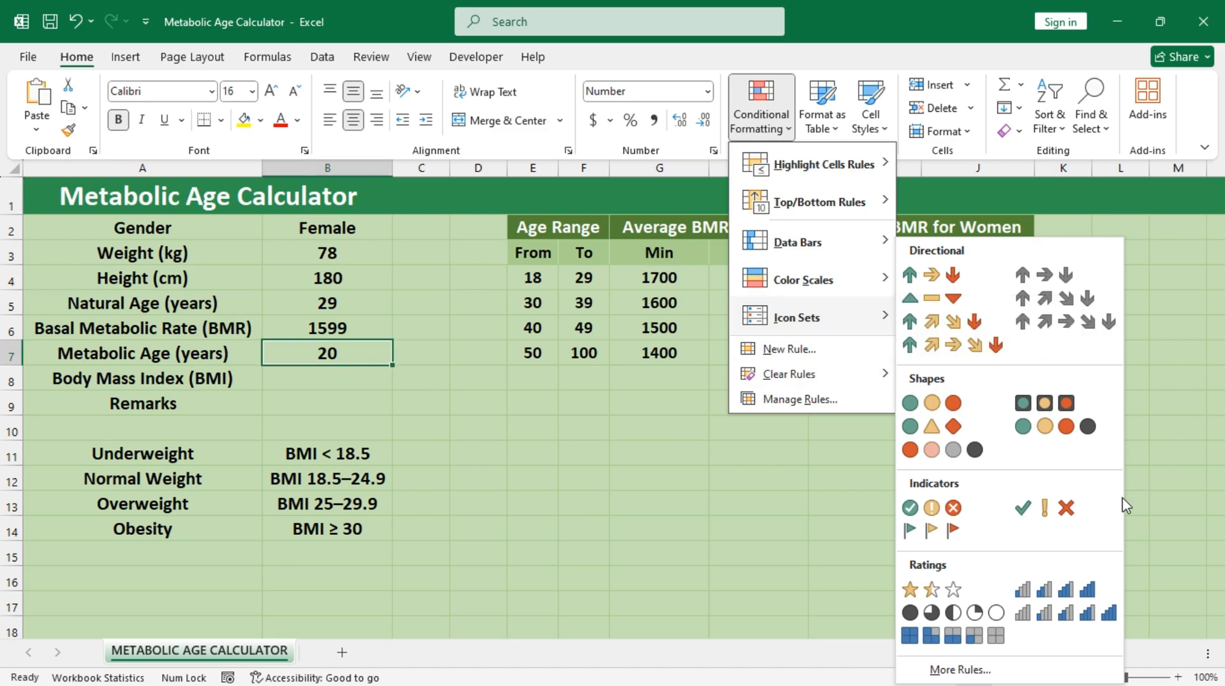
click(955, 299)
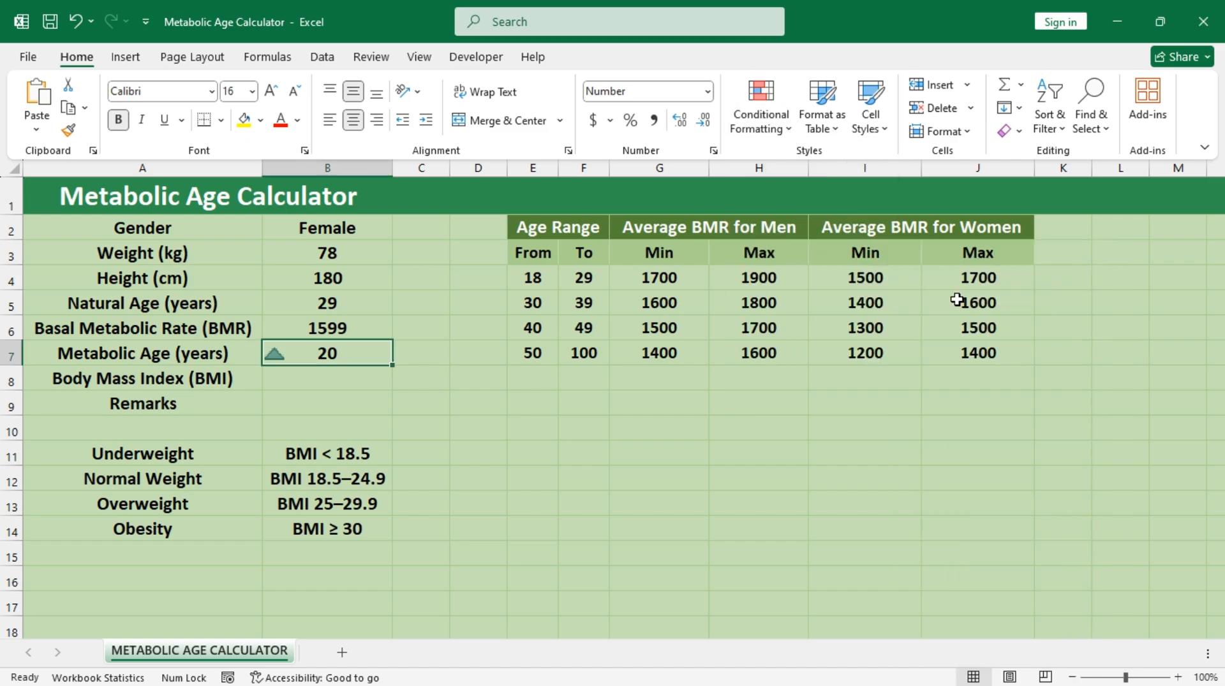
Step: Open the icon set rule of the metabolic age in B7 for editing and reverse its icon order
click(770, 131)
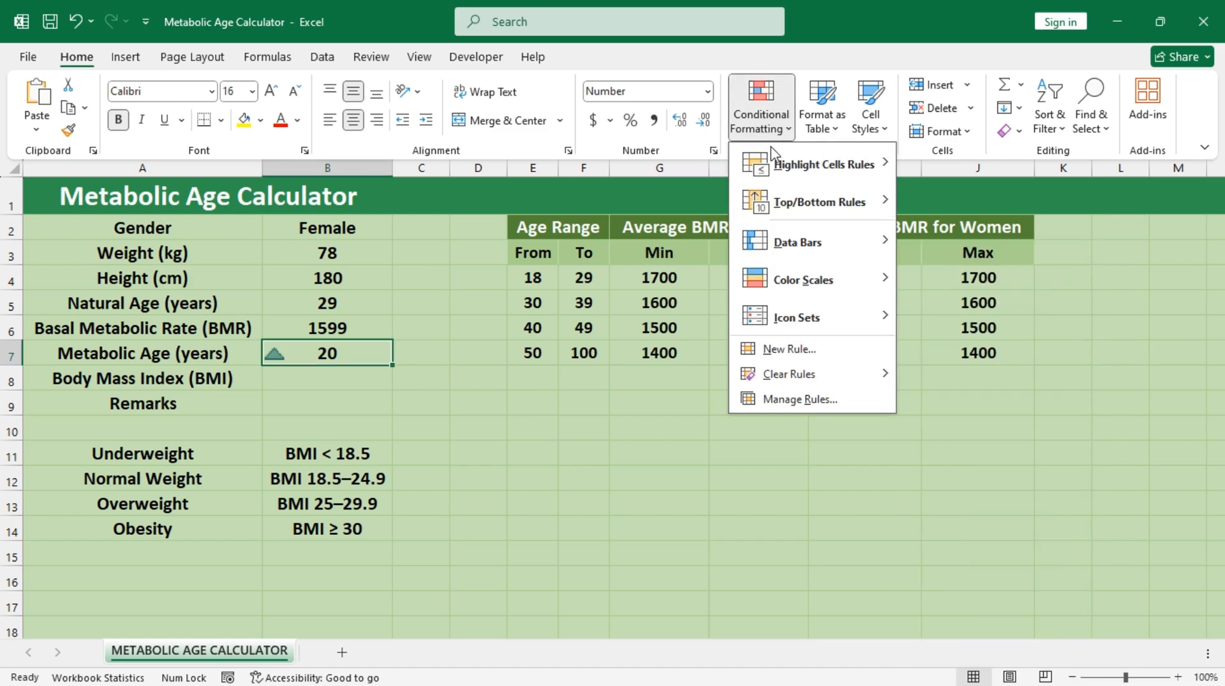
click(799, 407)
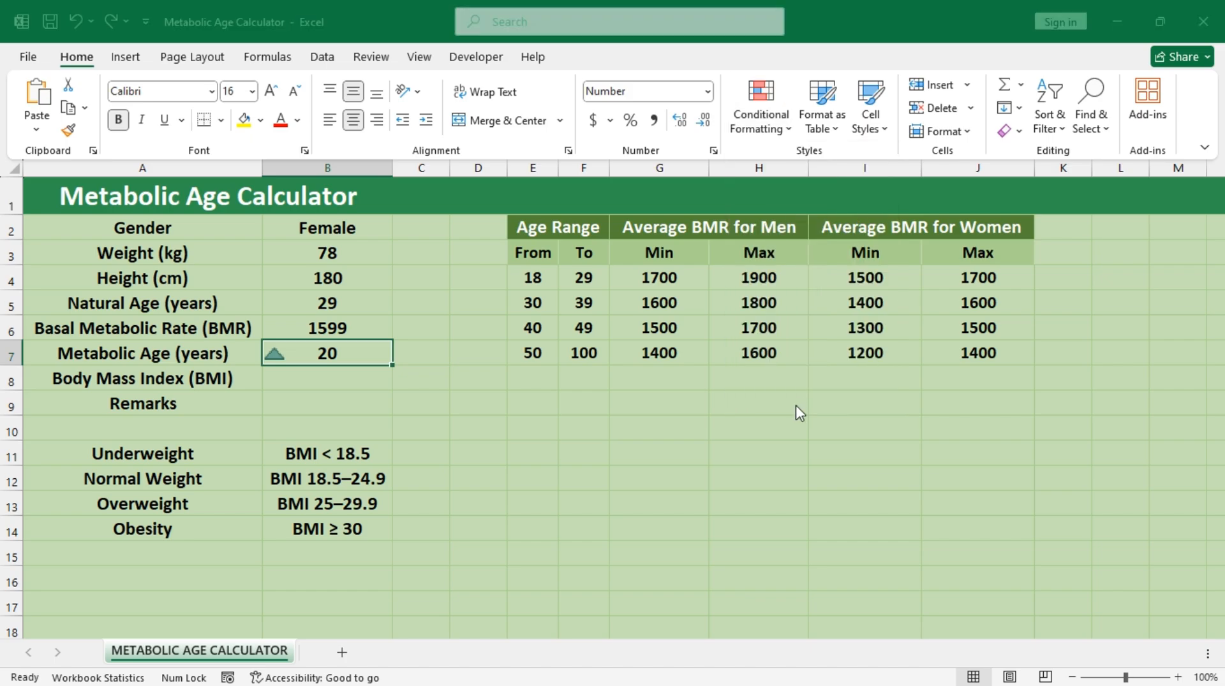
click(426, 207)
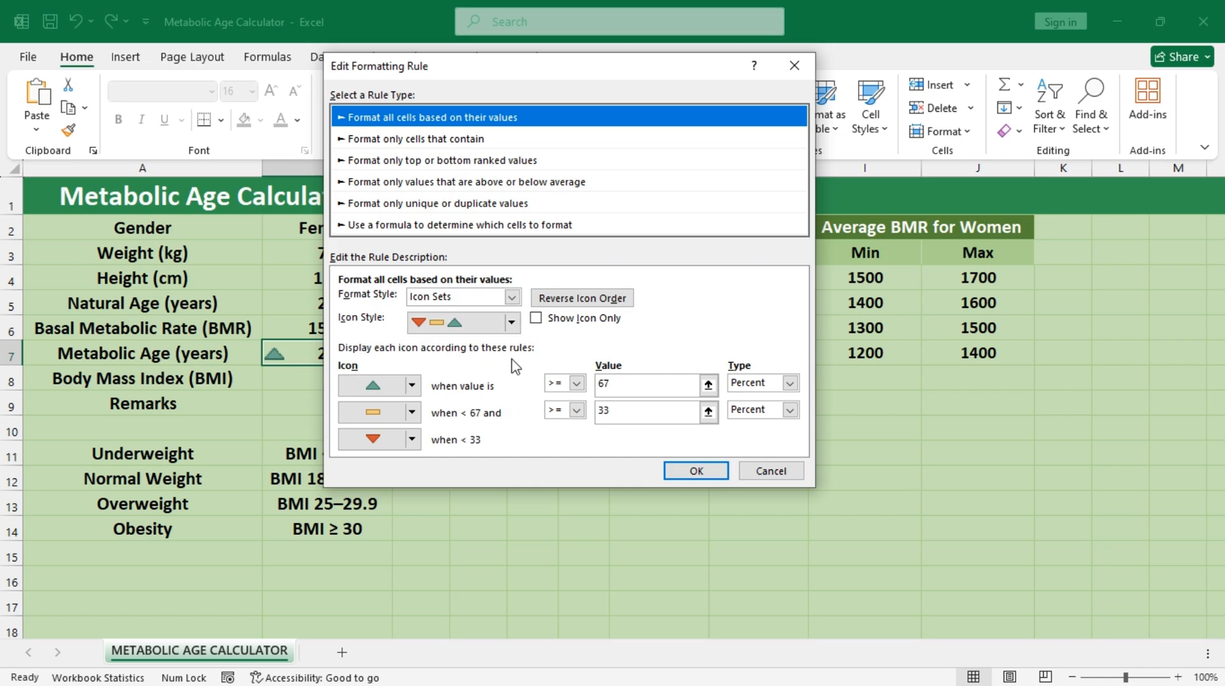
click(592, 303)
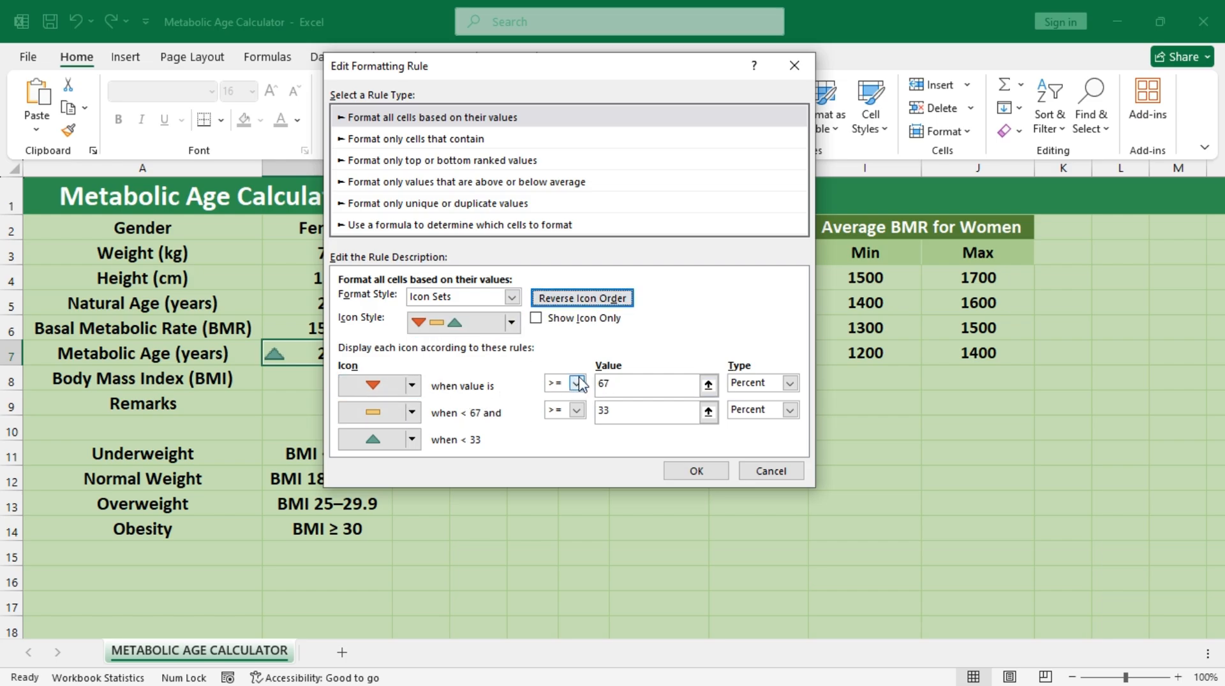
Step: Set the red down-triangle condition to the Formula type with operator > and value =$B$5
click(790, 383)
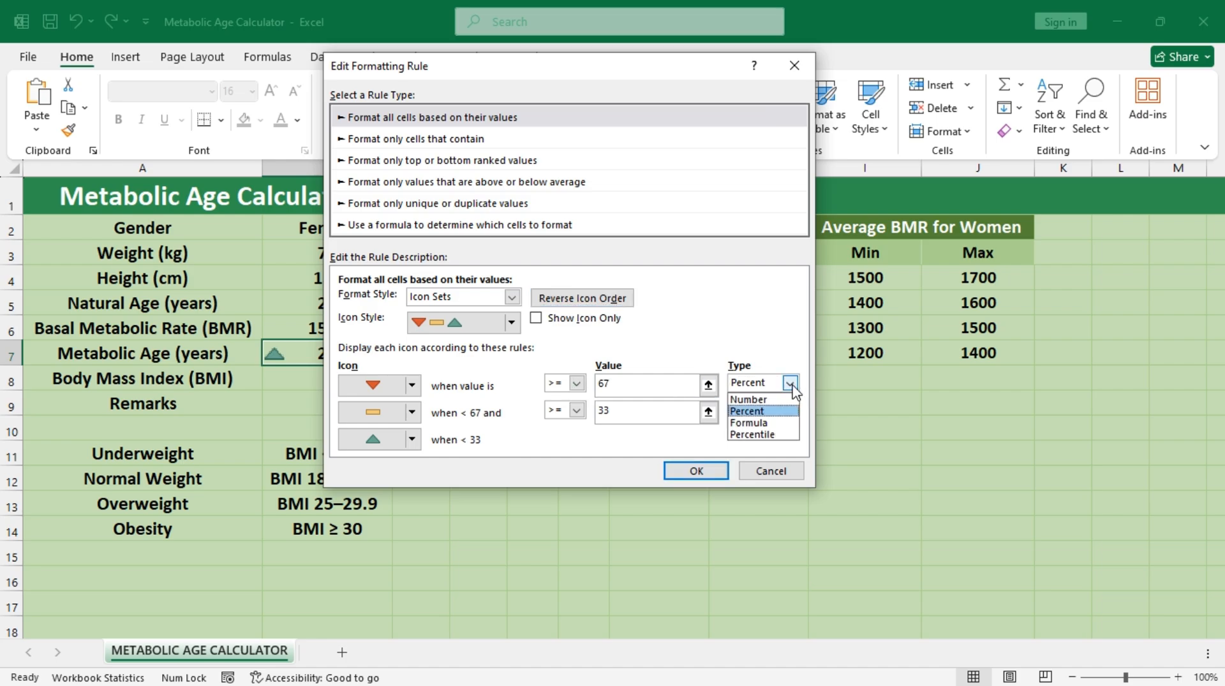
click(760, 424)
drag(618, 69, 736, 124)
click(824, 440)
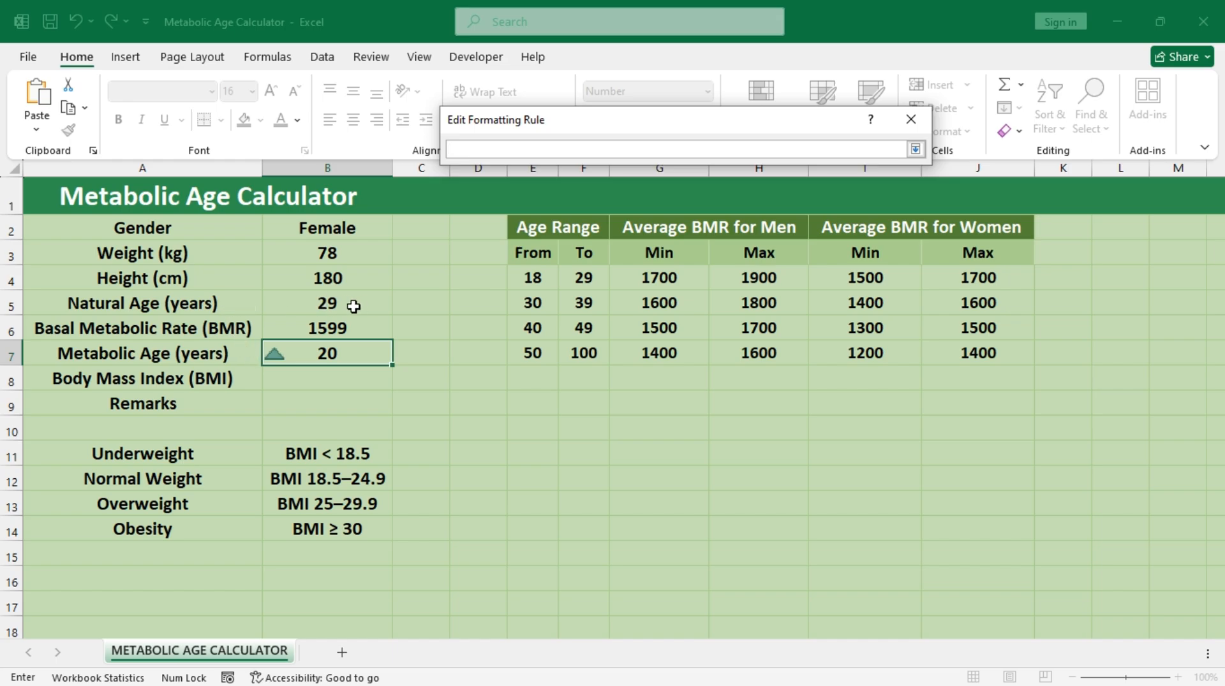
click(353, 307)
click(915, 148)
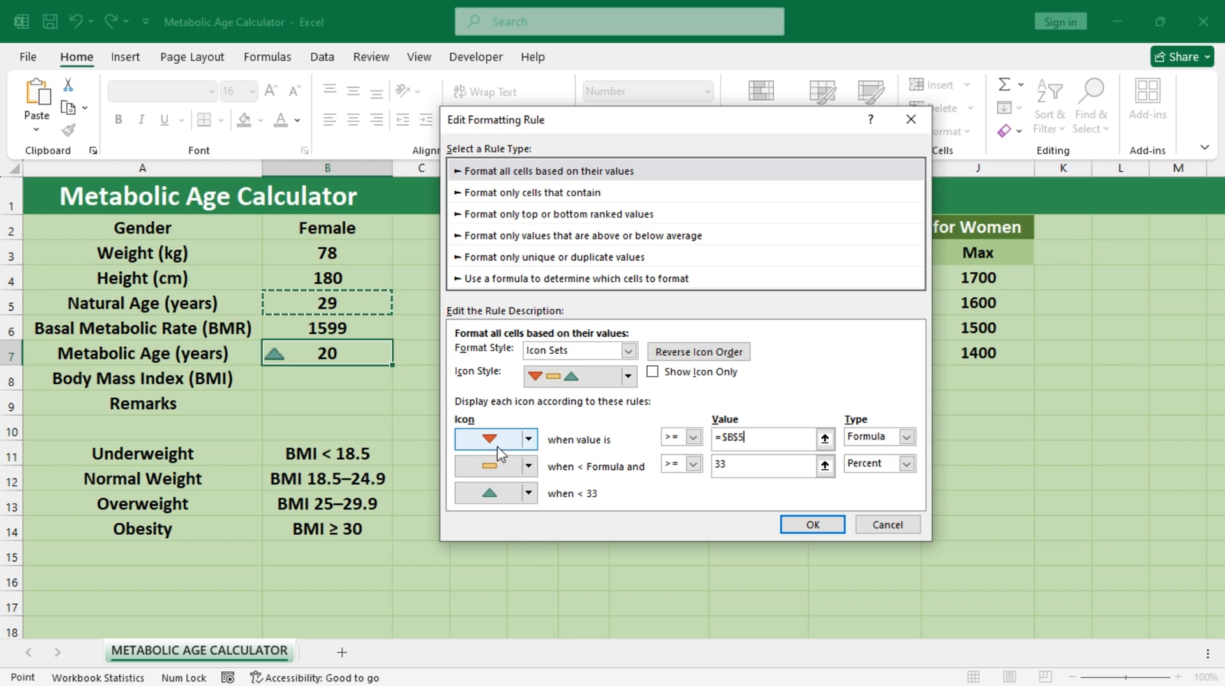
click(721, 469)
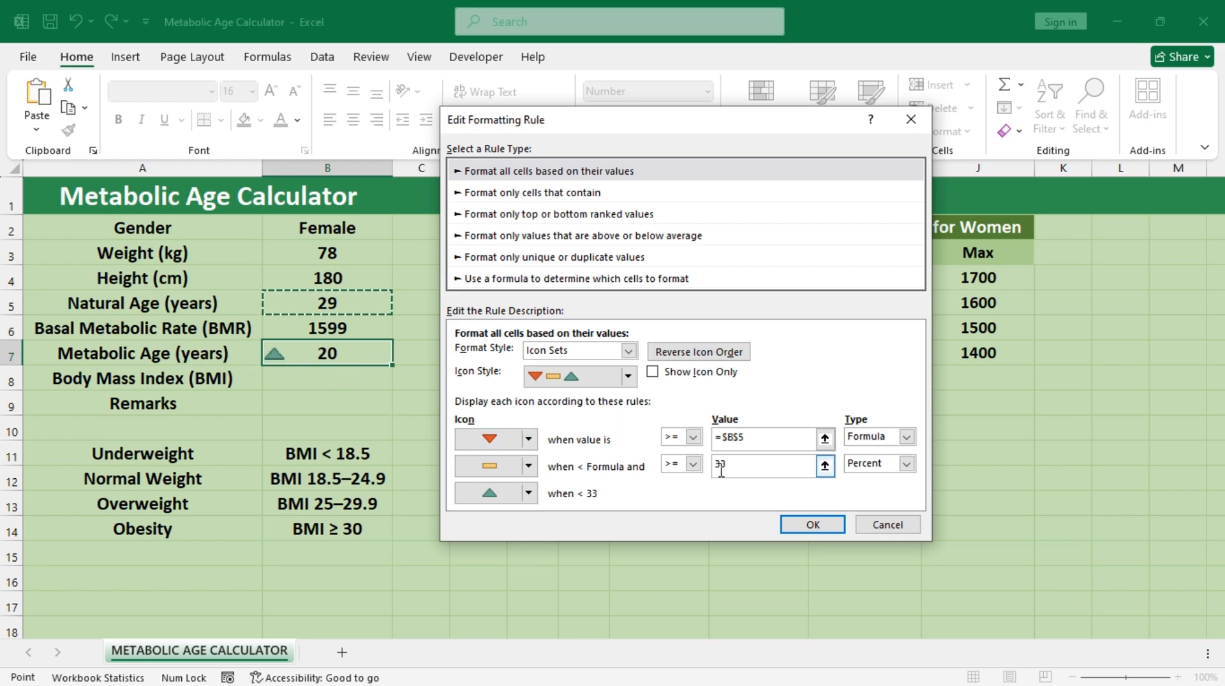
click(693, 437)
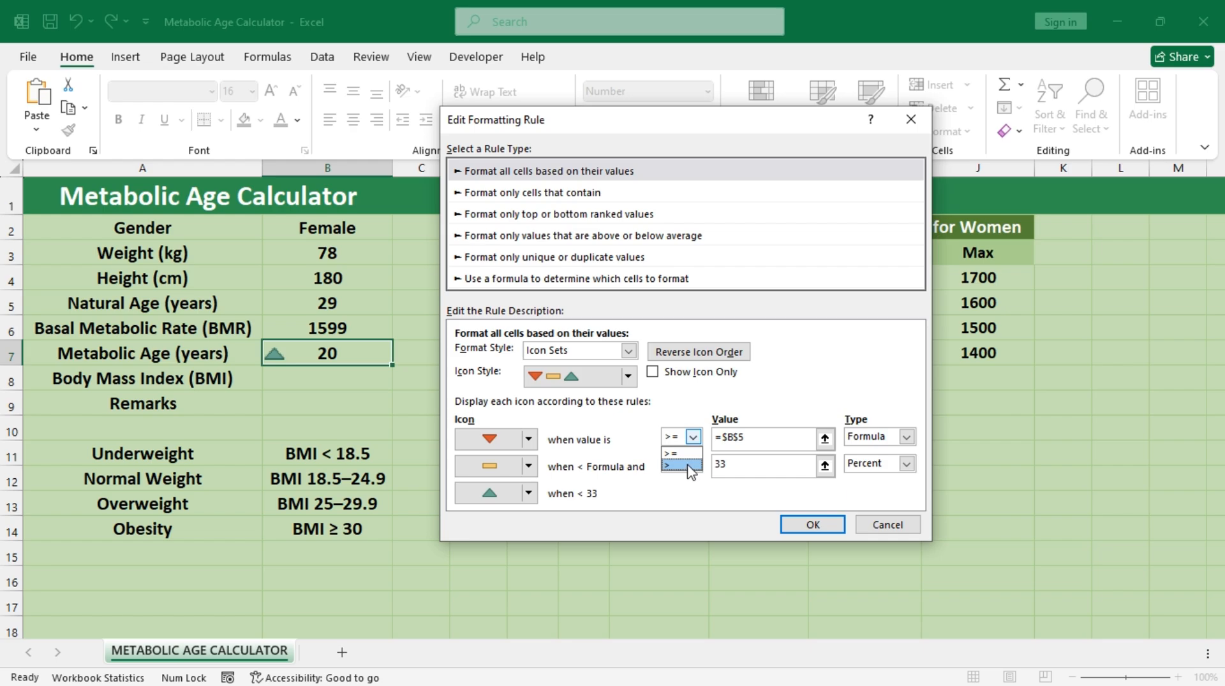
click(688, 467)
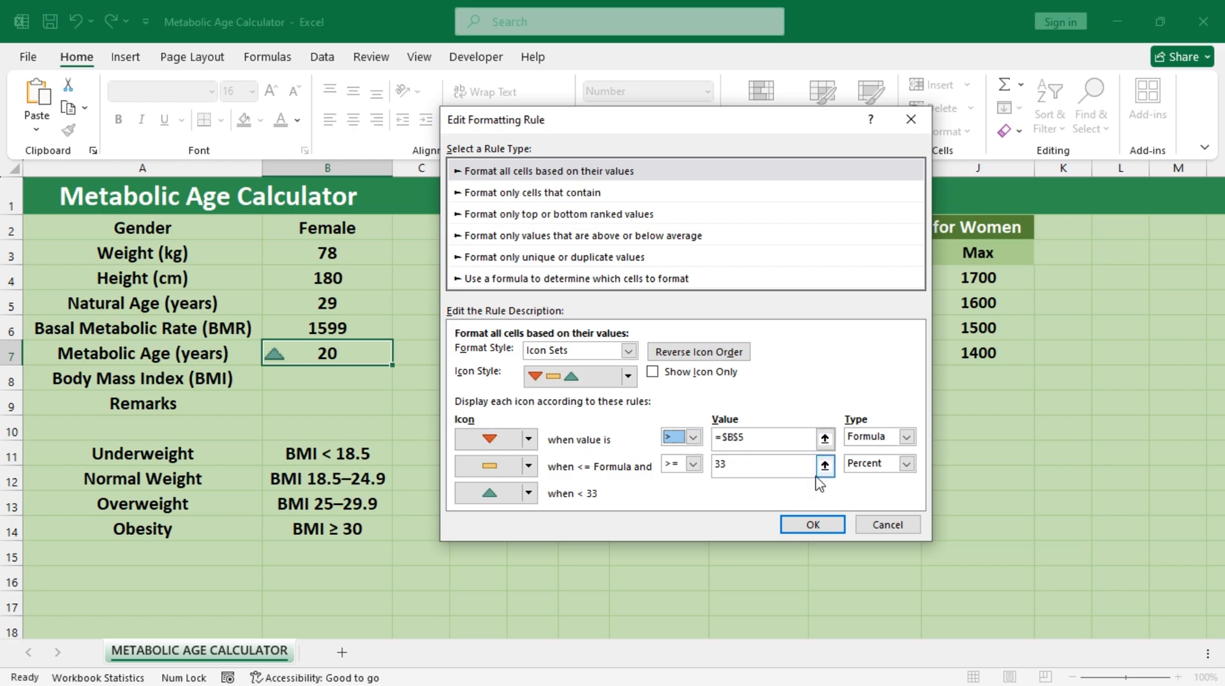
Step: Set the yellow dash condition to the Formula type with operator >= and value =$B$5, and apply the edited rule
click(906, 466)
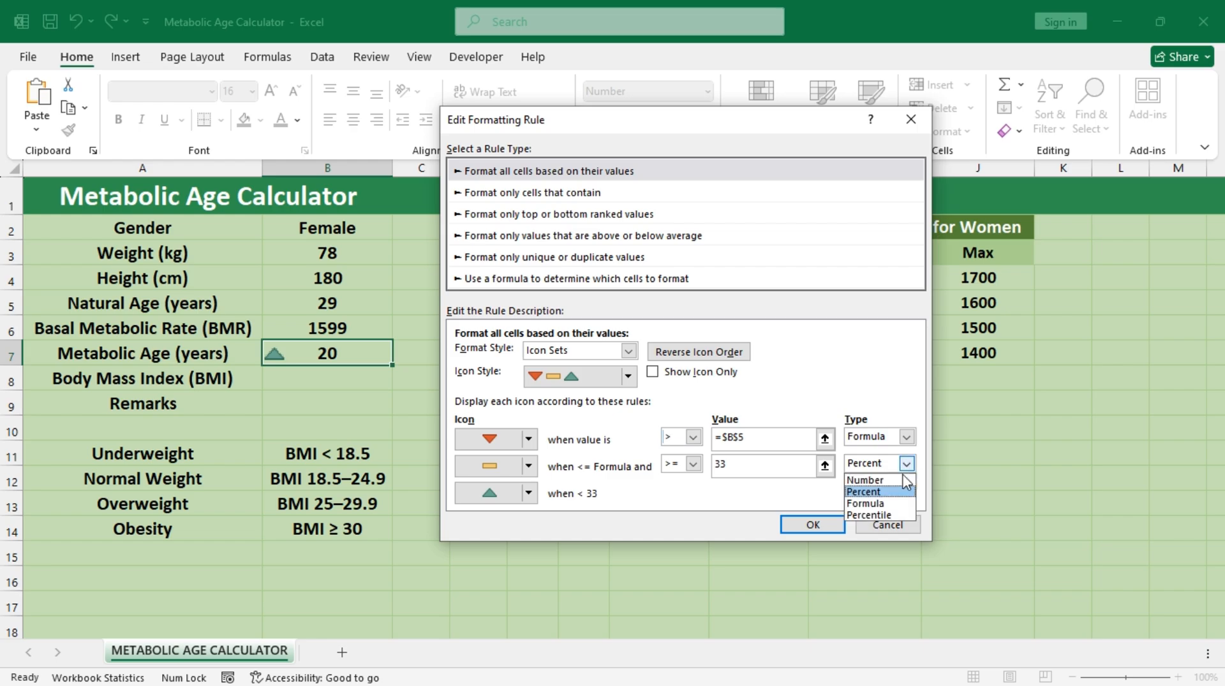
click(880, 504)
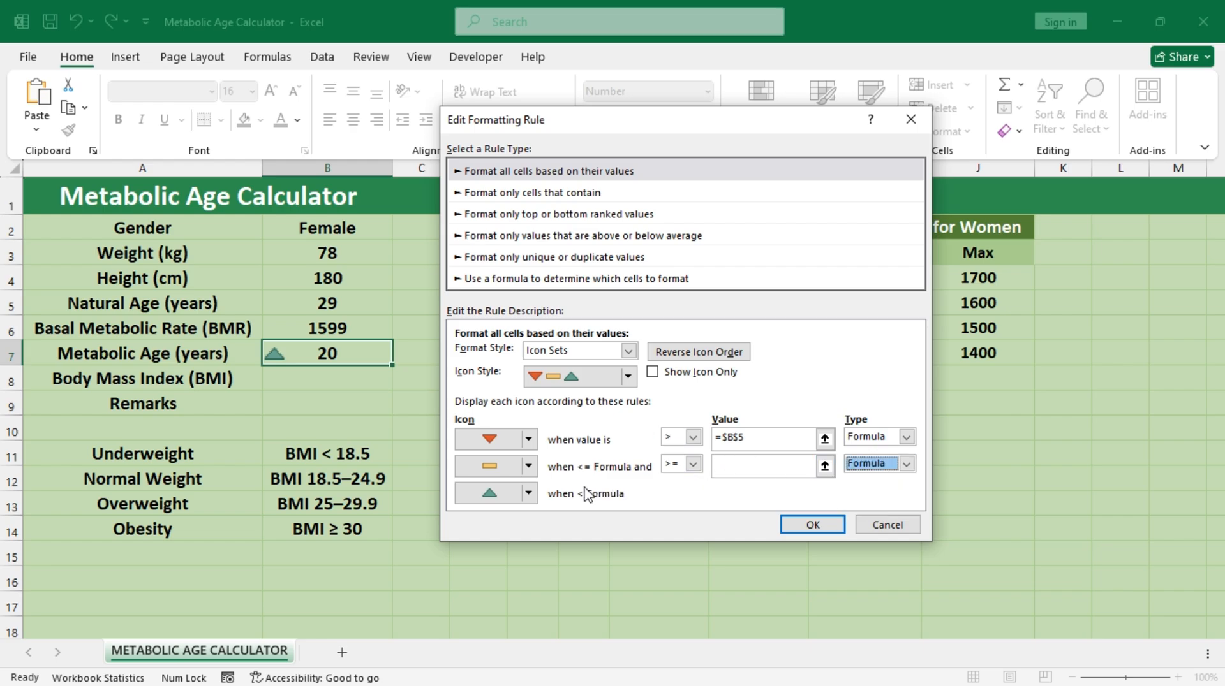
click(692, 465)
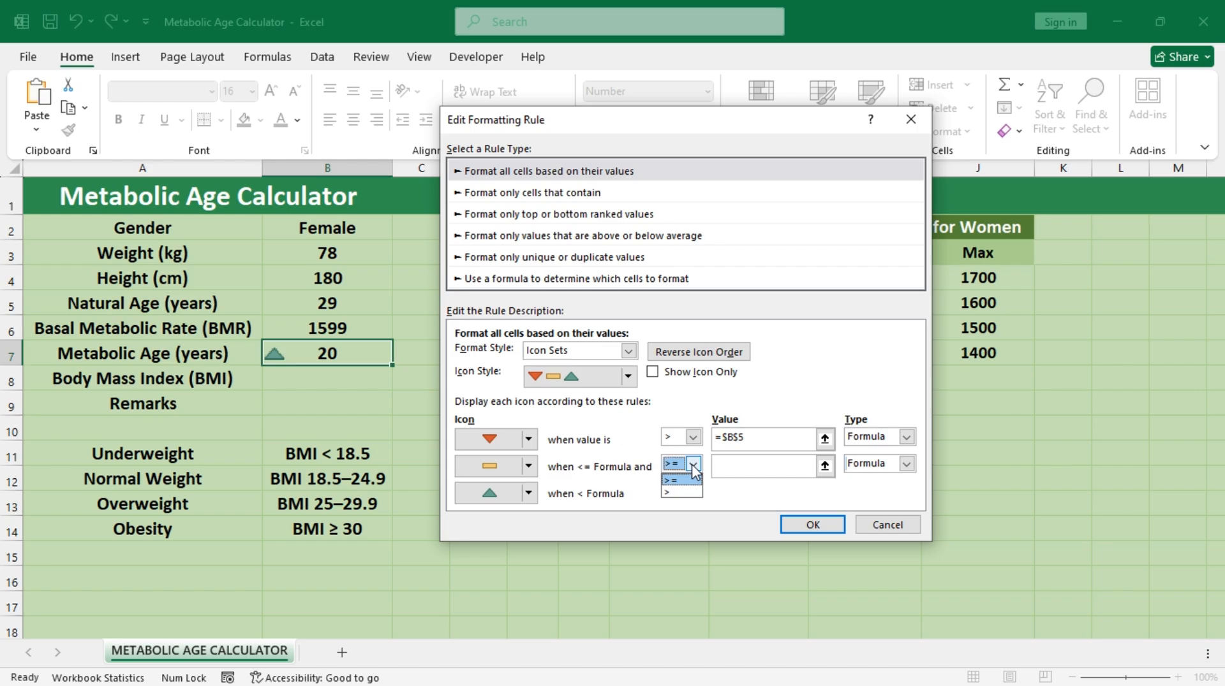
click(679, 479)
click(824, 466)
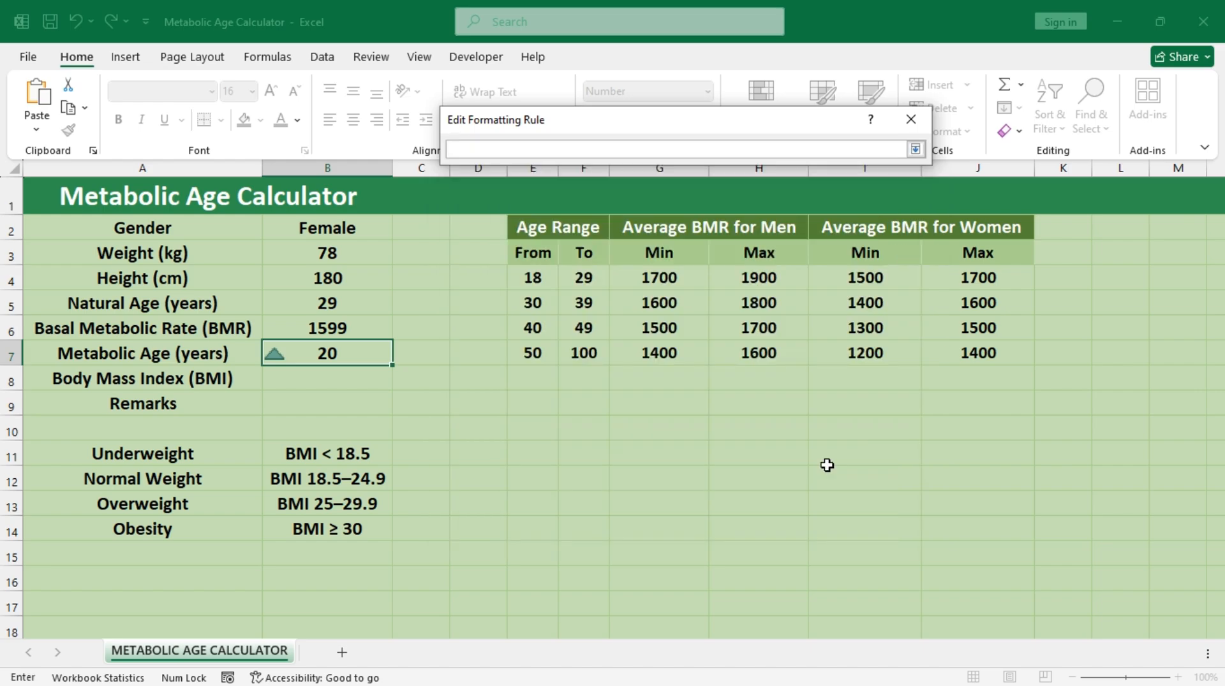
click(336, 305)
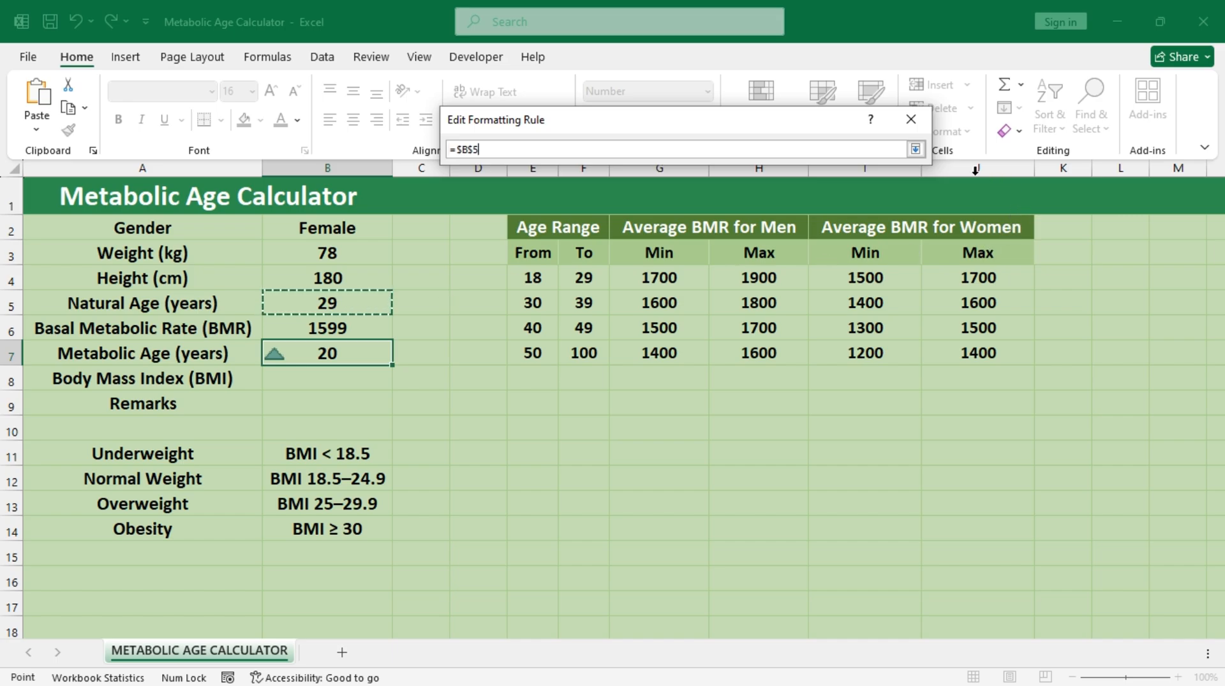
click(915, 149)
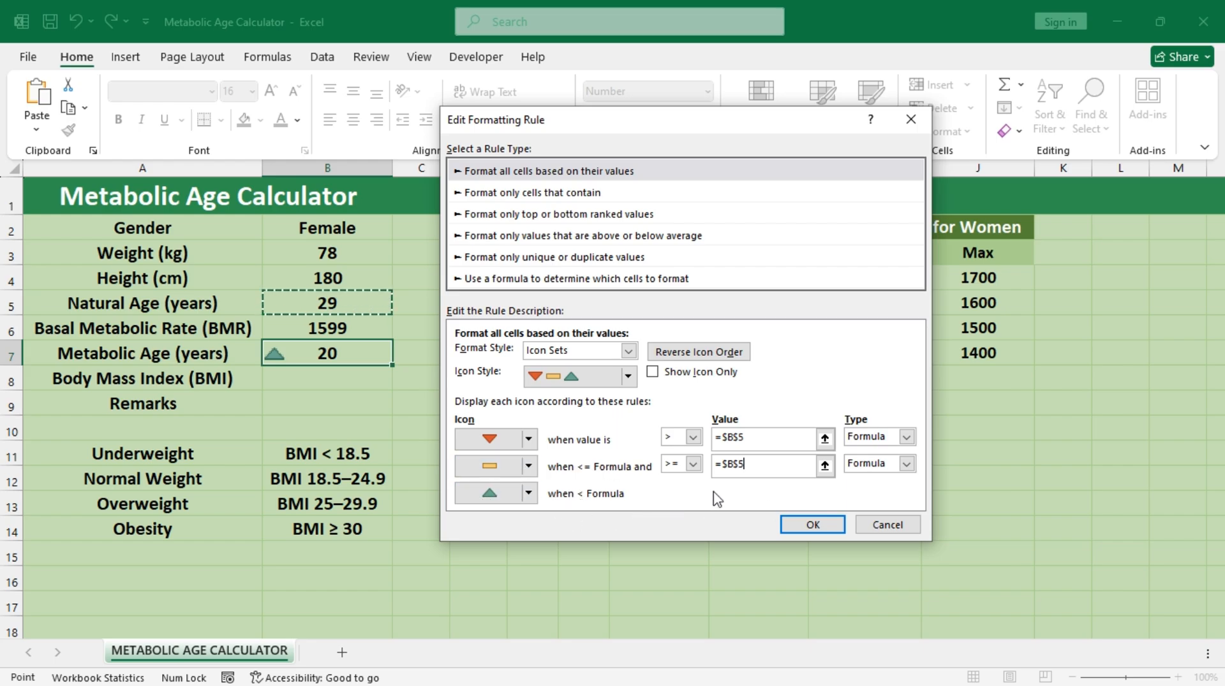
click(811, 525)
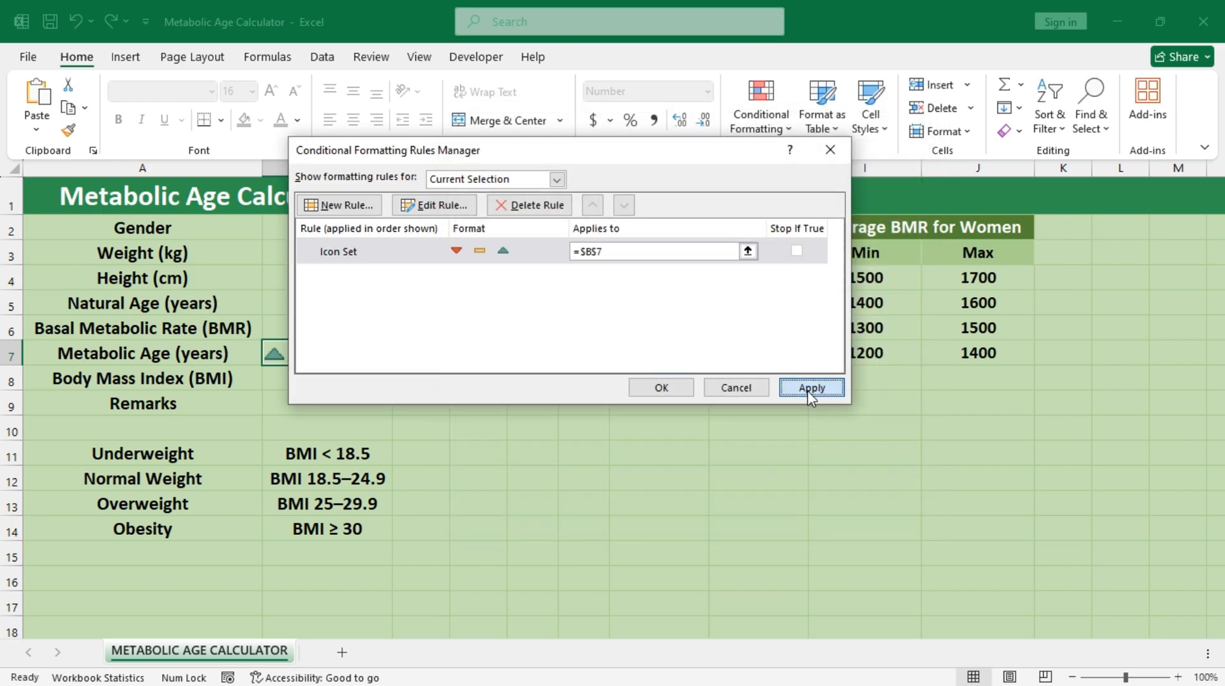
click(810, 388)
click(674, 389)
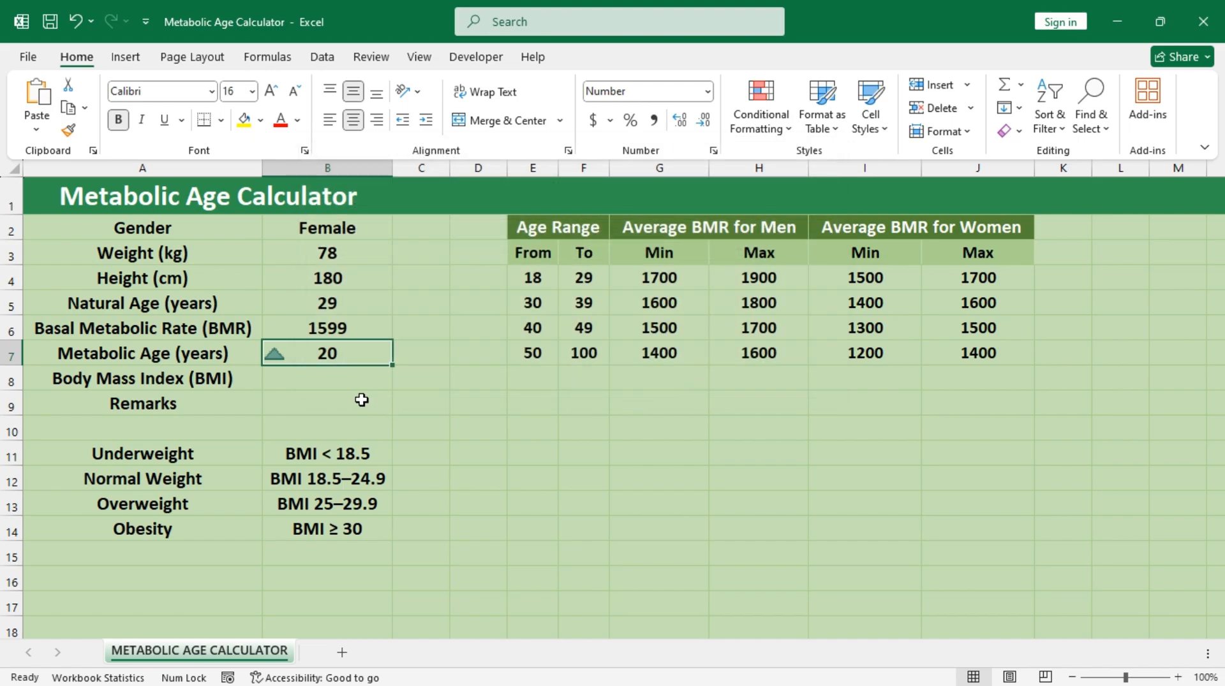
Step: Change the gender in B2 to Male
click(359, 231)
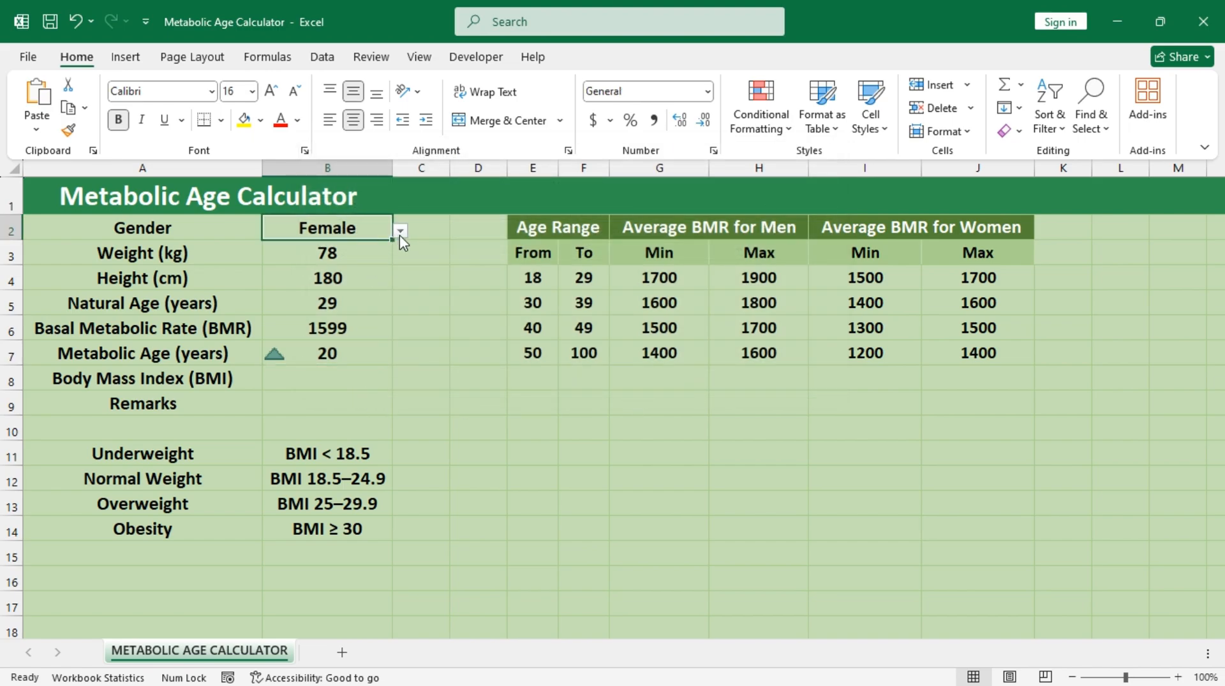
click(399, 234)
click(369, 246)
Step: Test the metabolic age icon with weights of 90 and 55 in B3, and restore the weight to 78
click(343, 255)
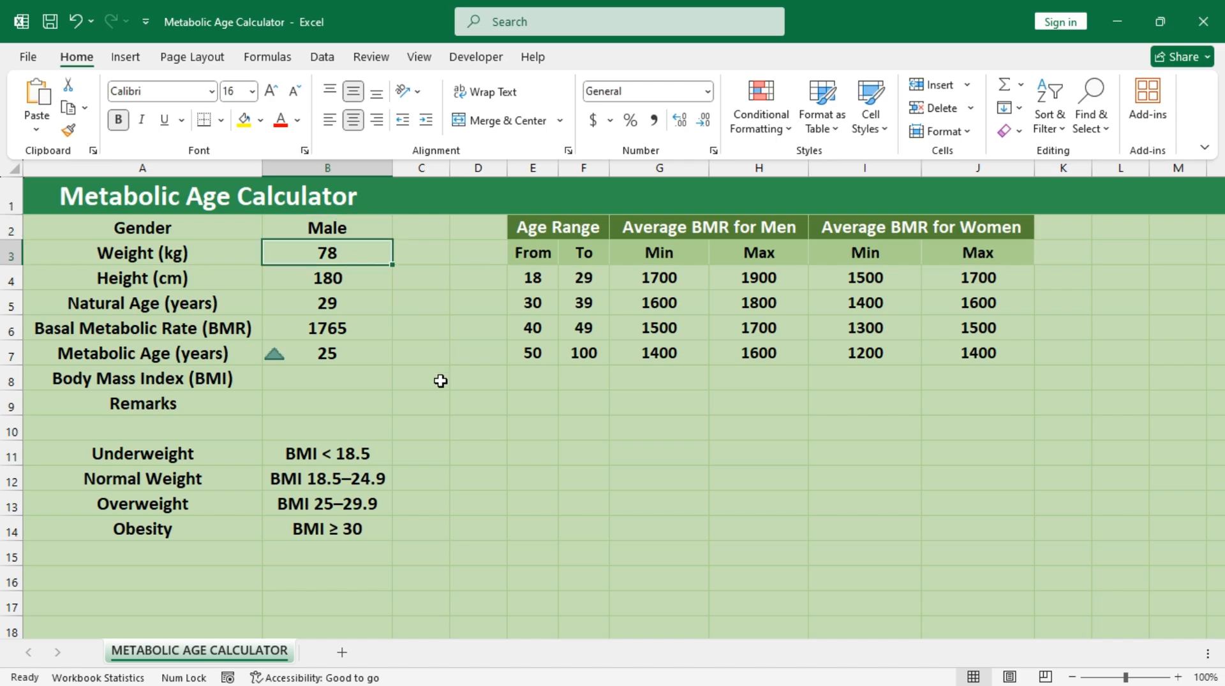
text(9)
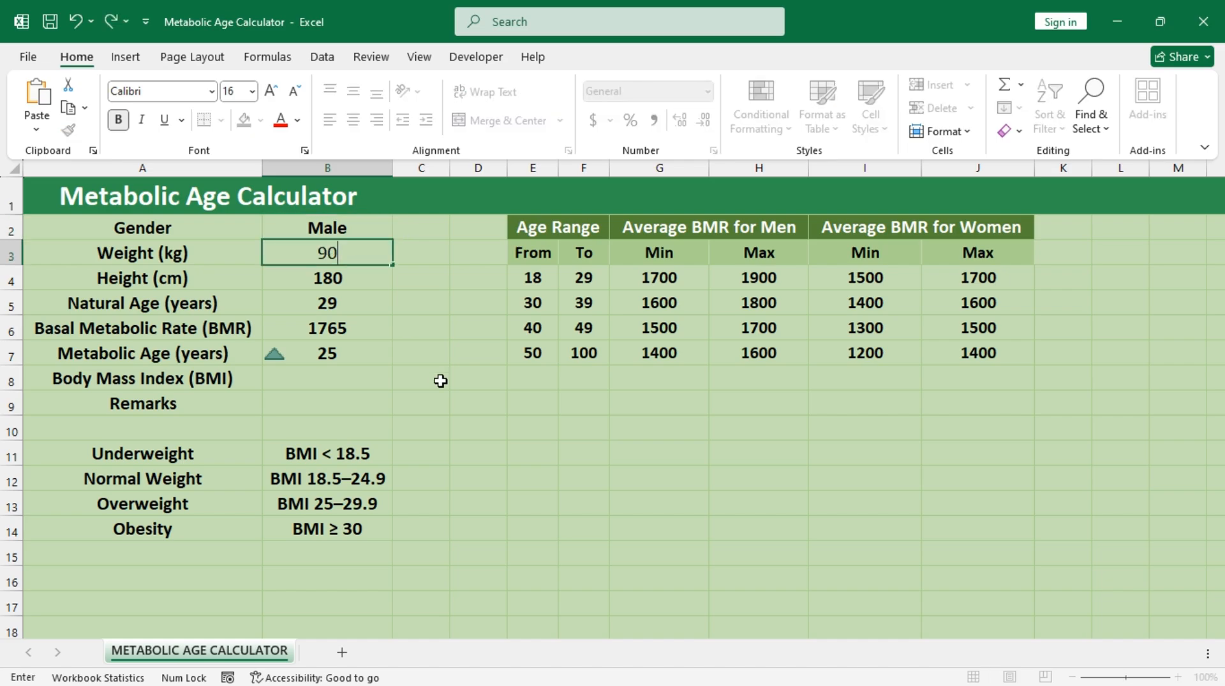
text(0)
key(ctrl+Return)
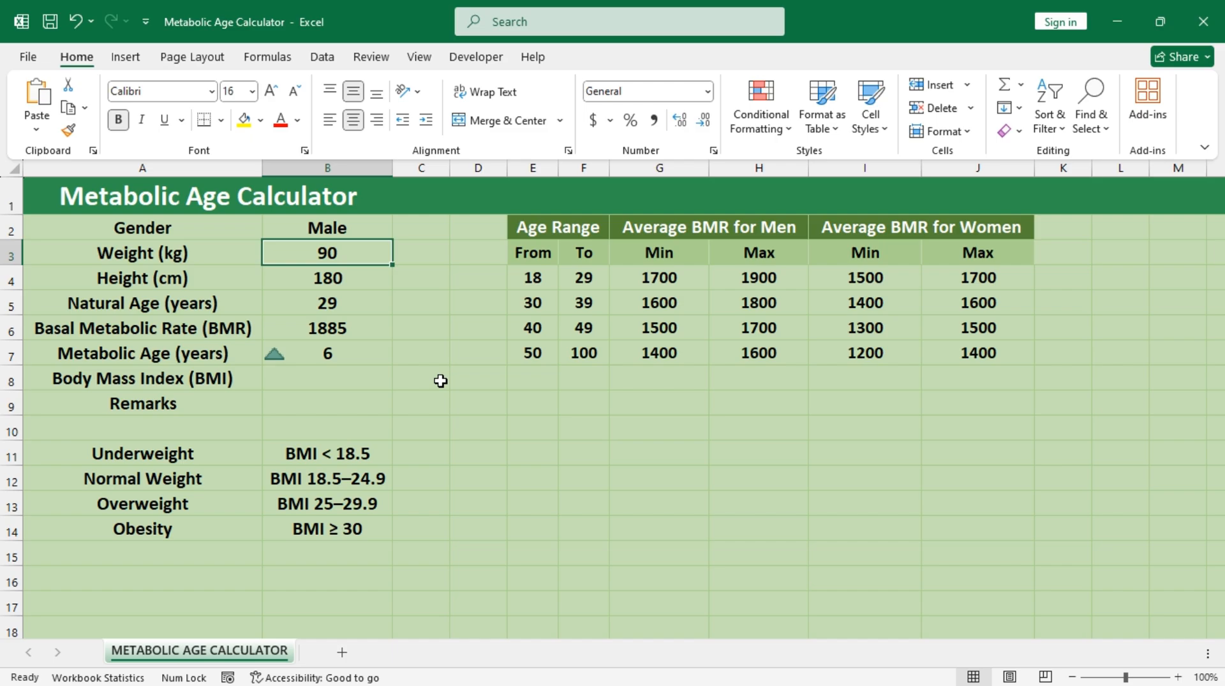
text(55)
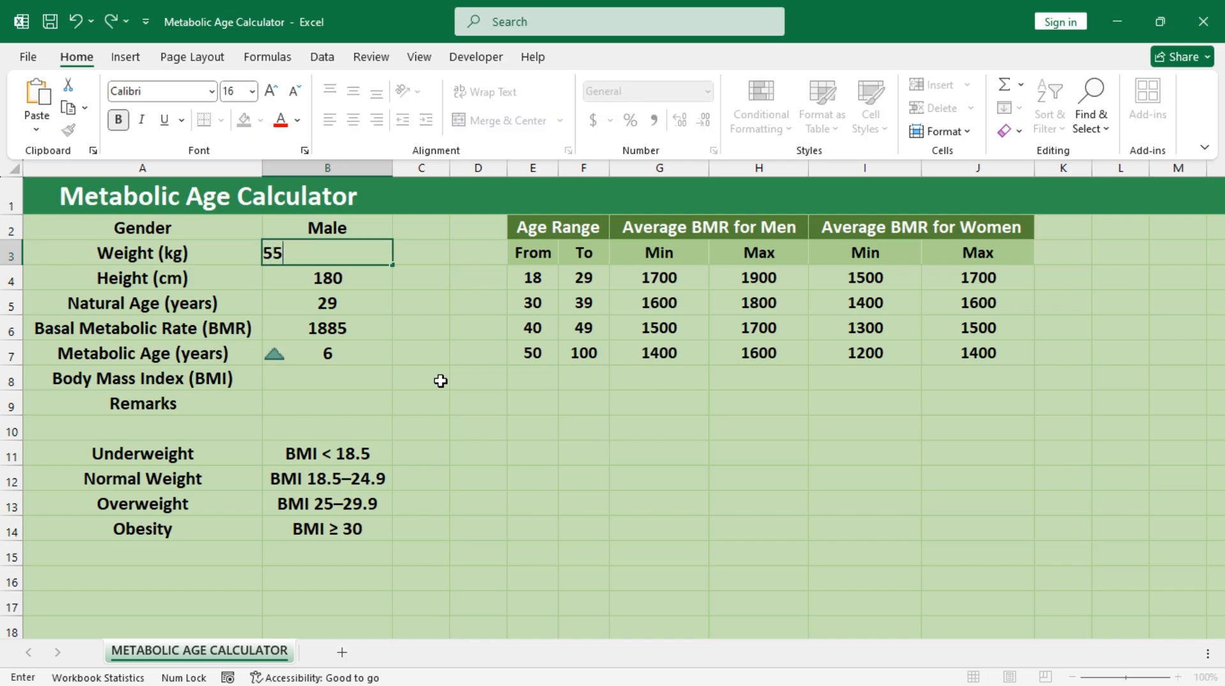
key(ctrl+Return)
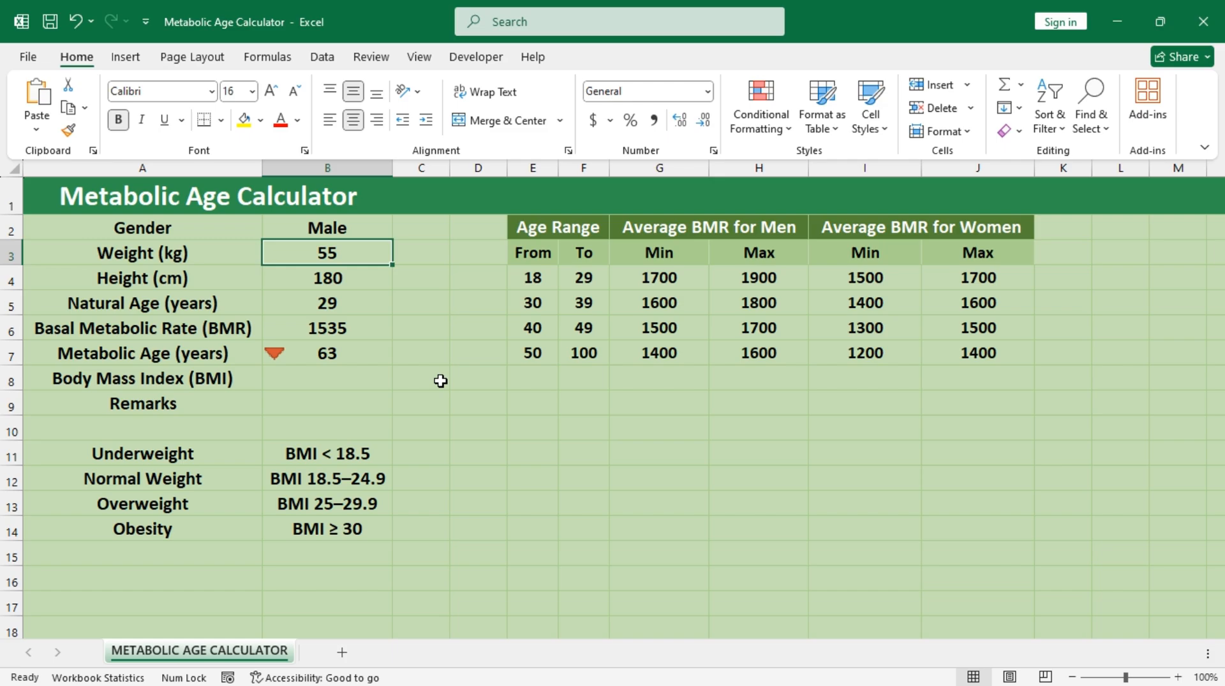
text(78)
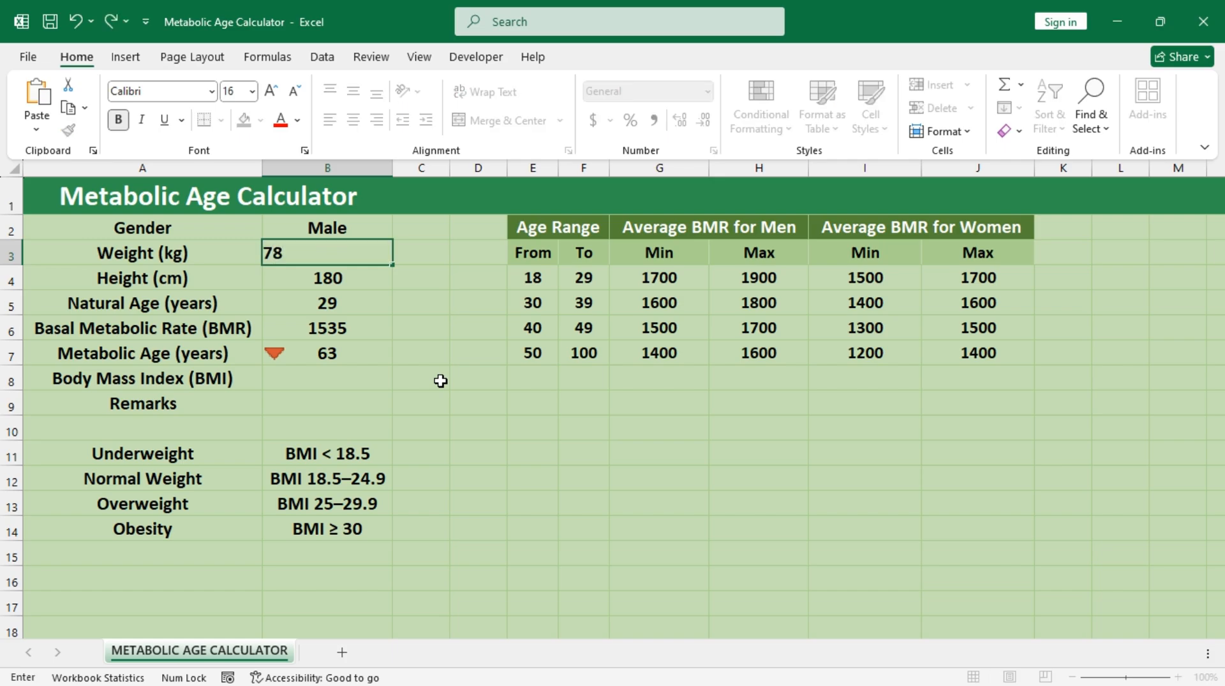
key(ctrl+Return)
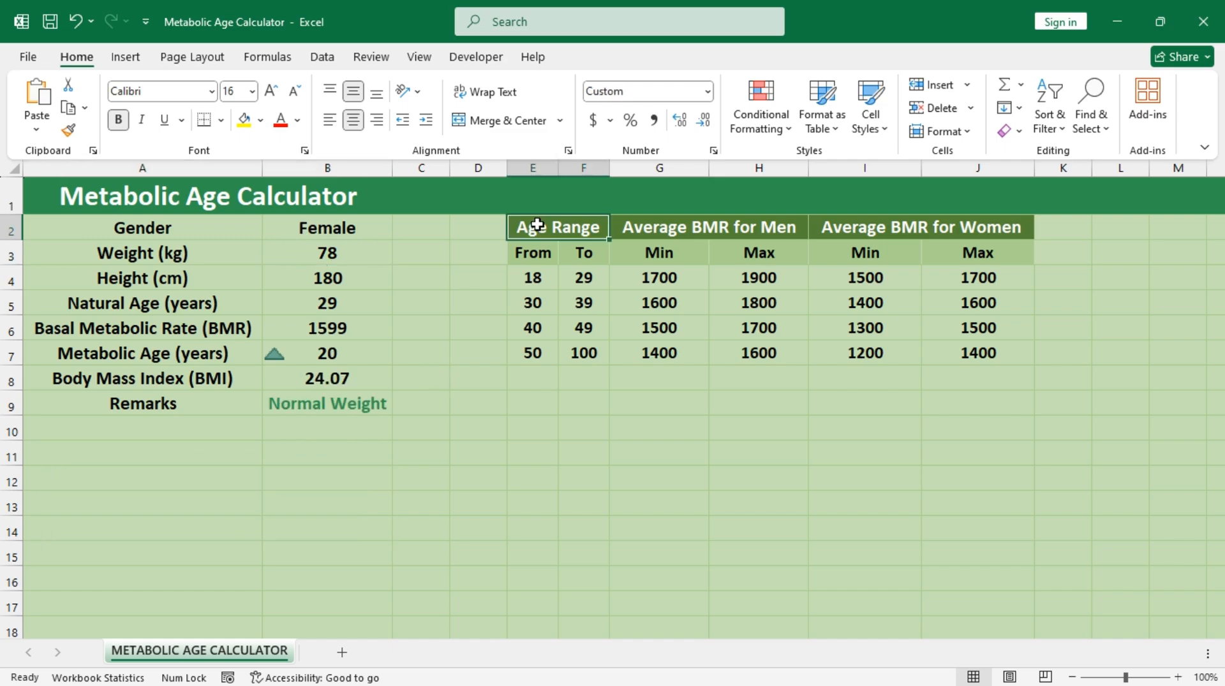
Step: Hide the contents of the age range and average BMR table in E2:J7 with the custom number format ;;;
drag(533, 229, 932, 349)
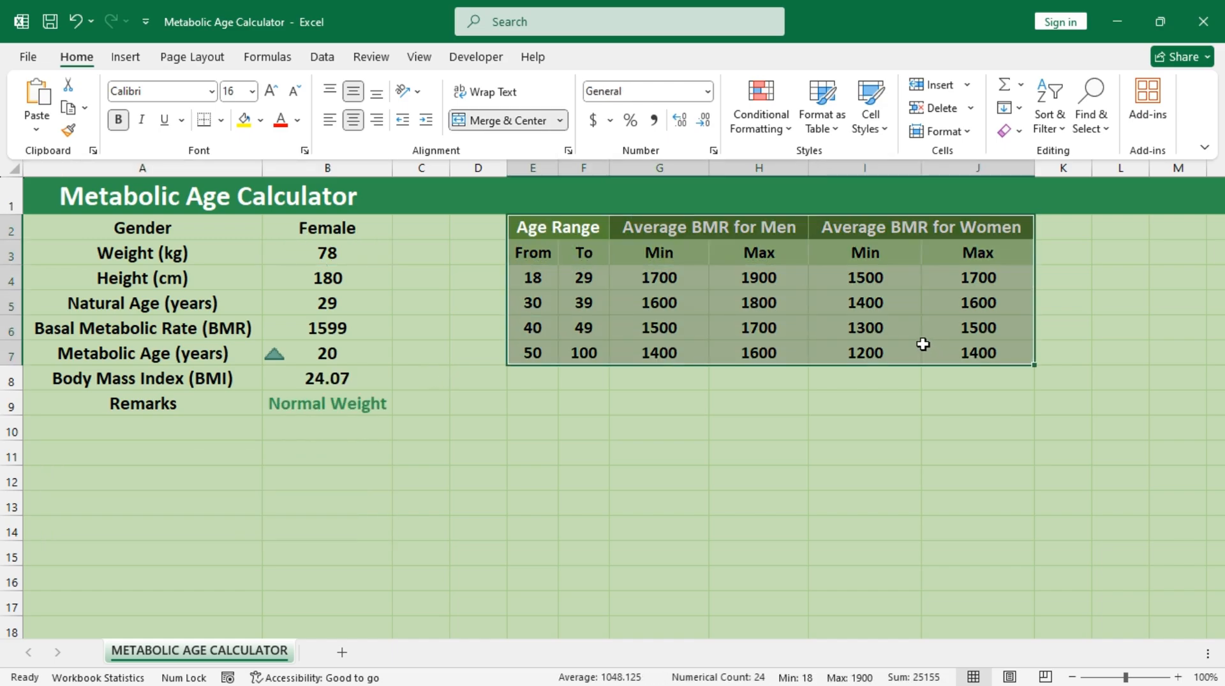
click(714, 153)
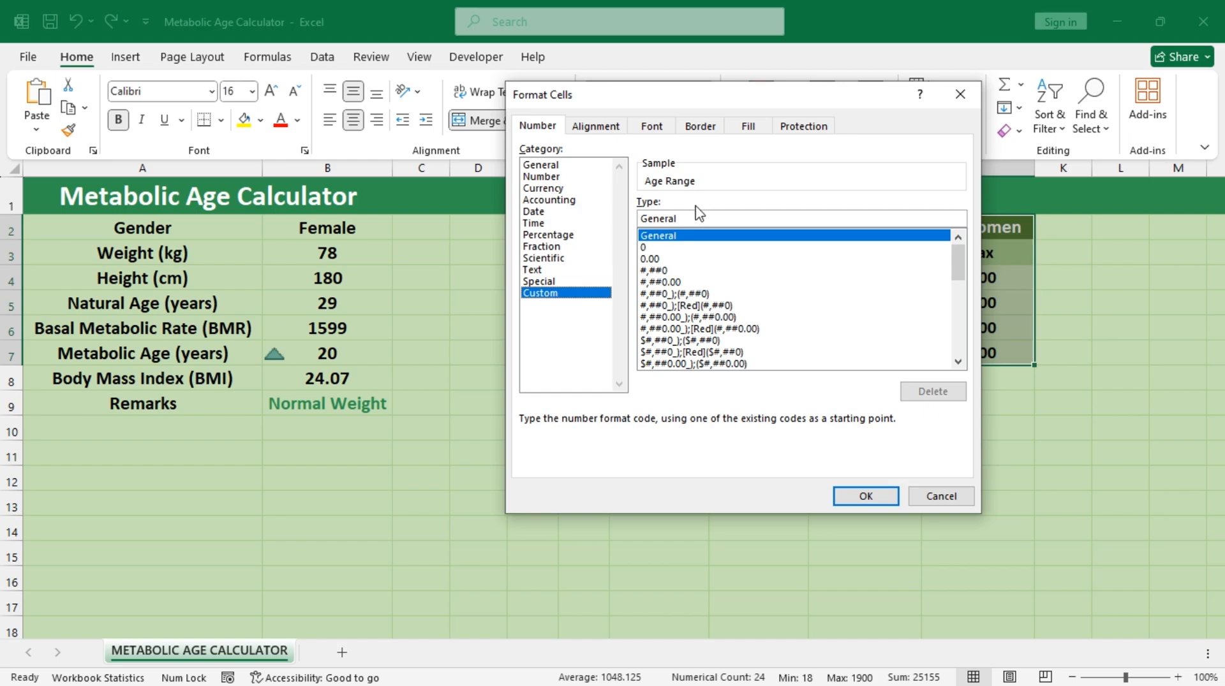
drag(690, 222, 626, 223)
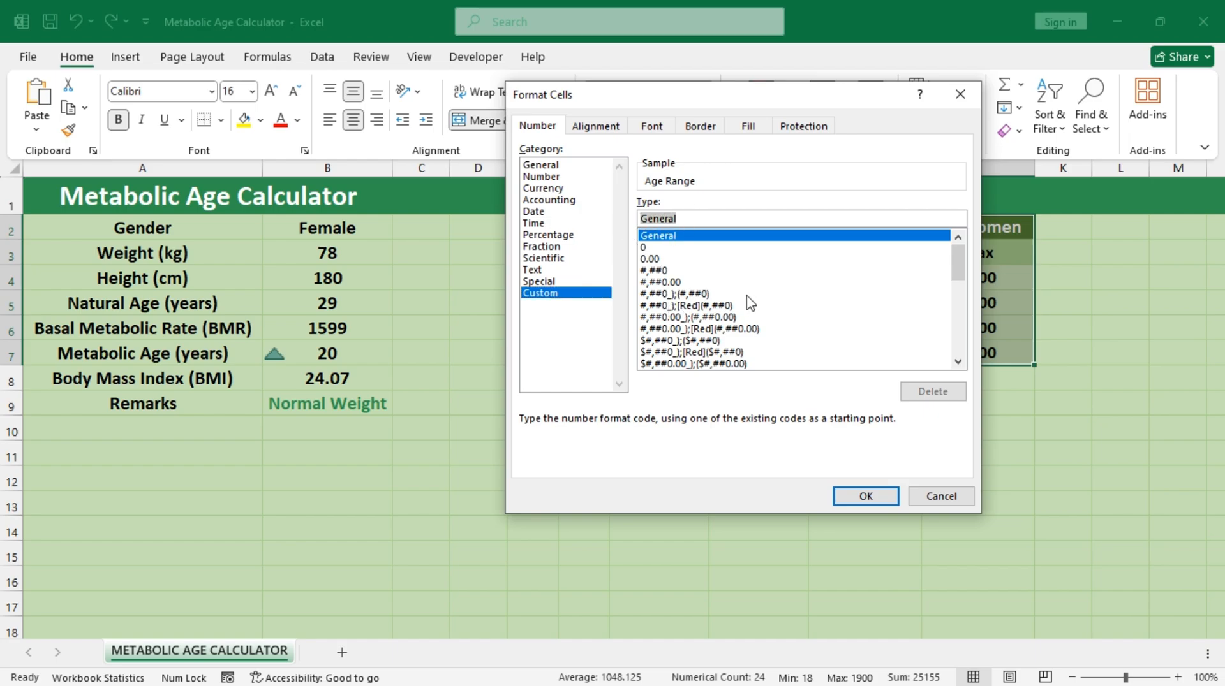
text(;;;)
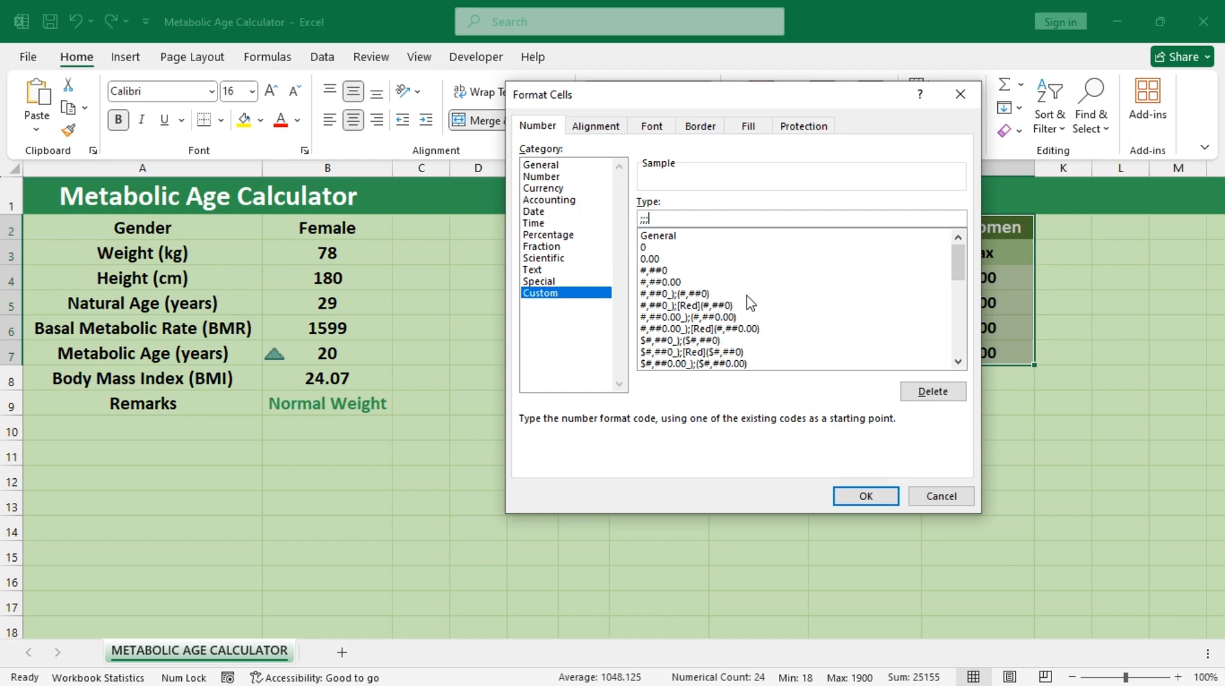
key(Return)
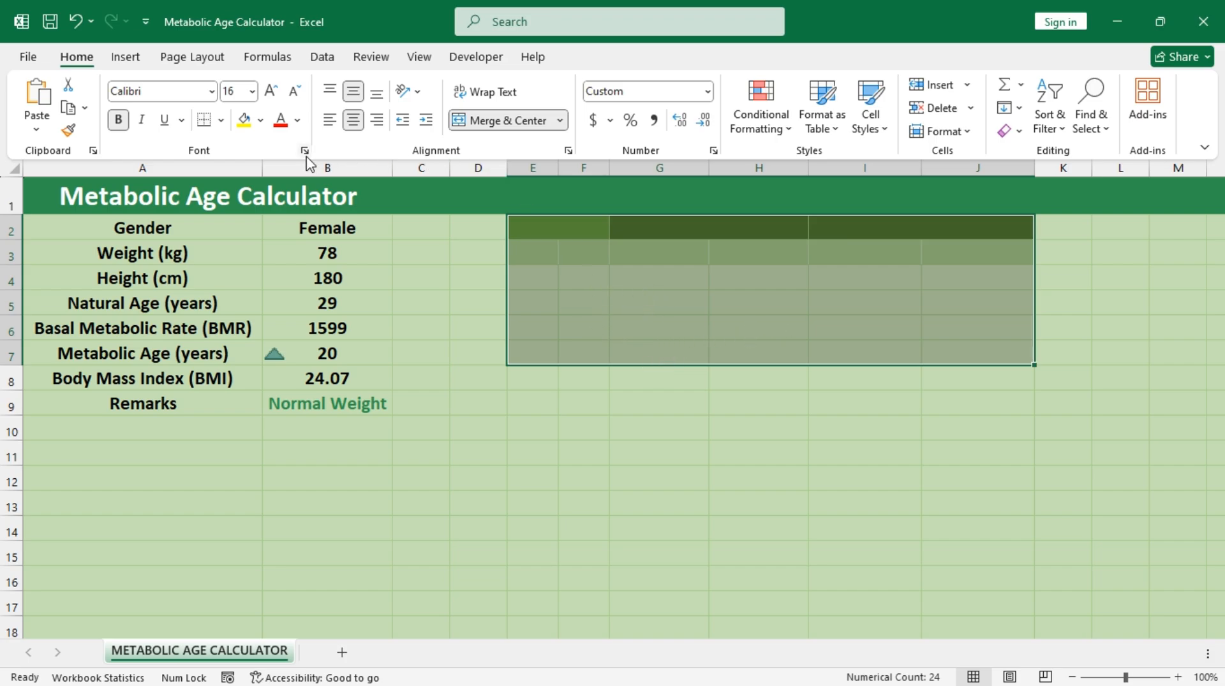
Step: Fill the hidden BMR table in E2:J7 with the light green theme color that matches the sheet background
click(260, 120)
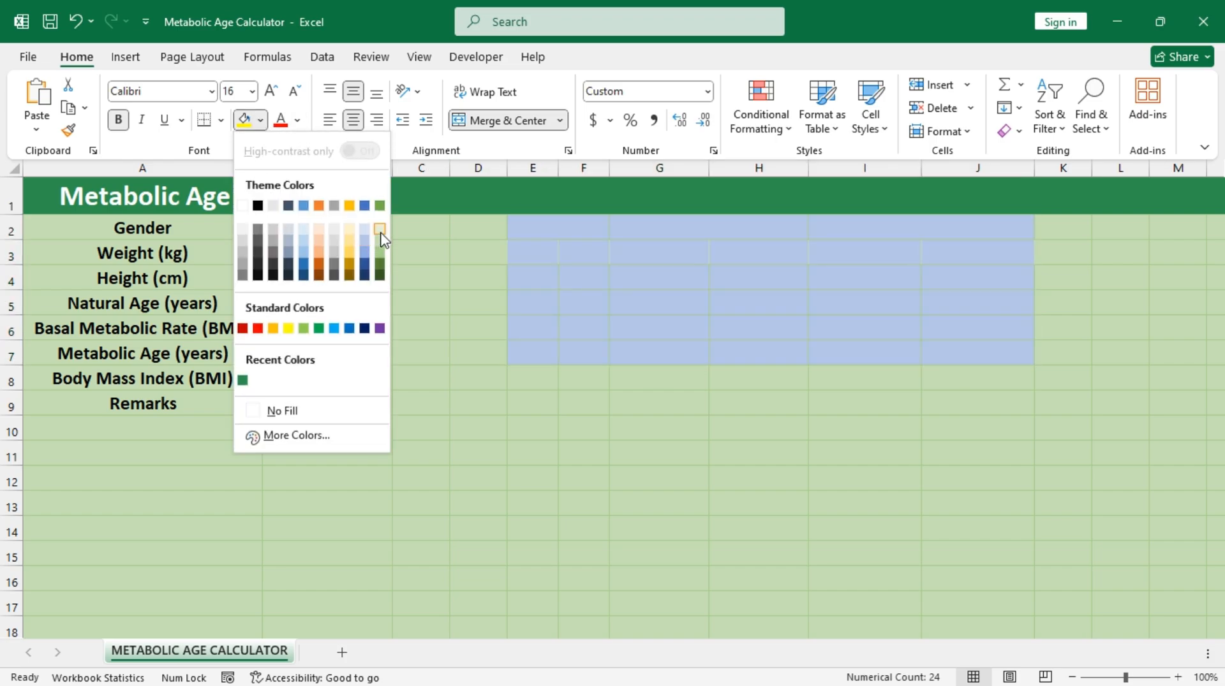
click(379, 241)
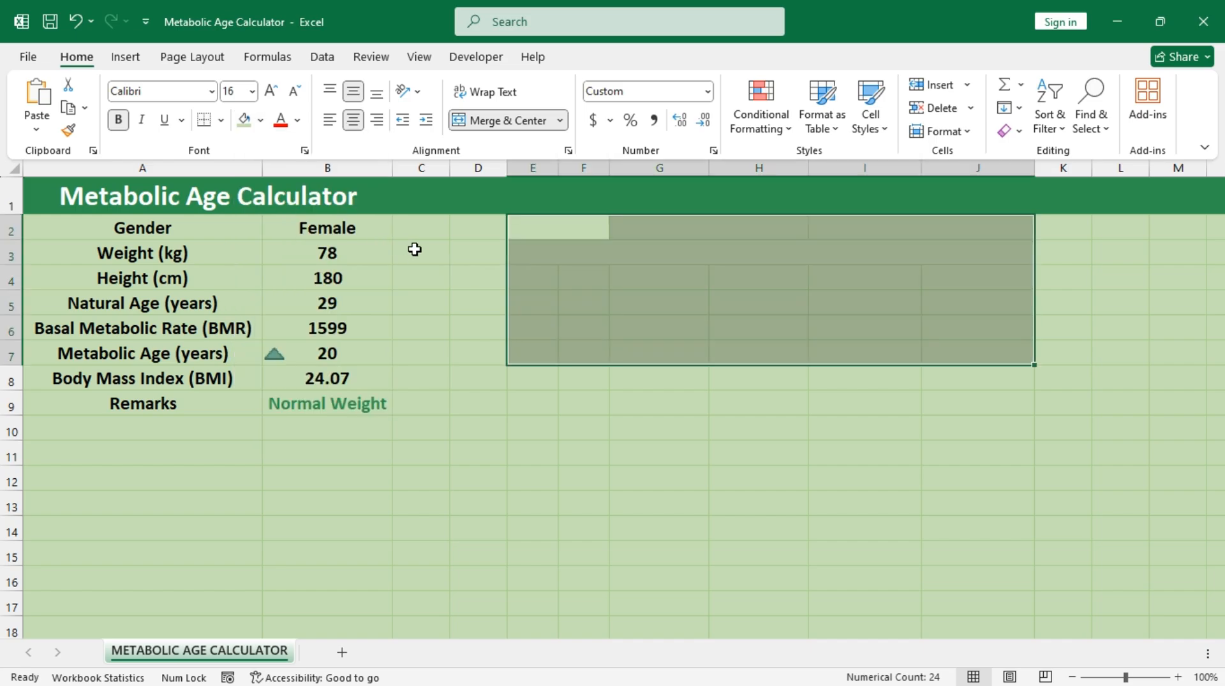
click(670, 429)
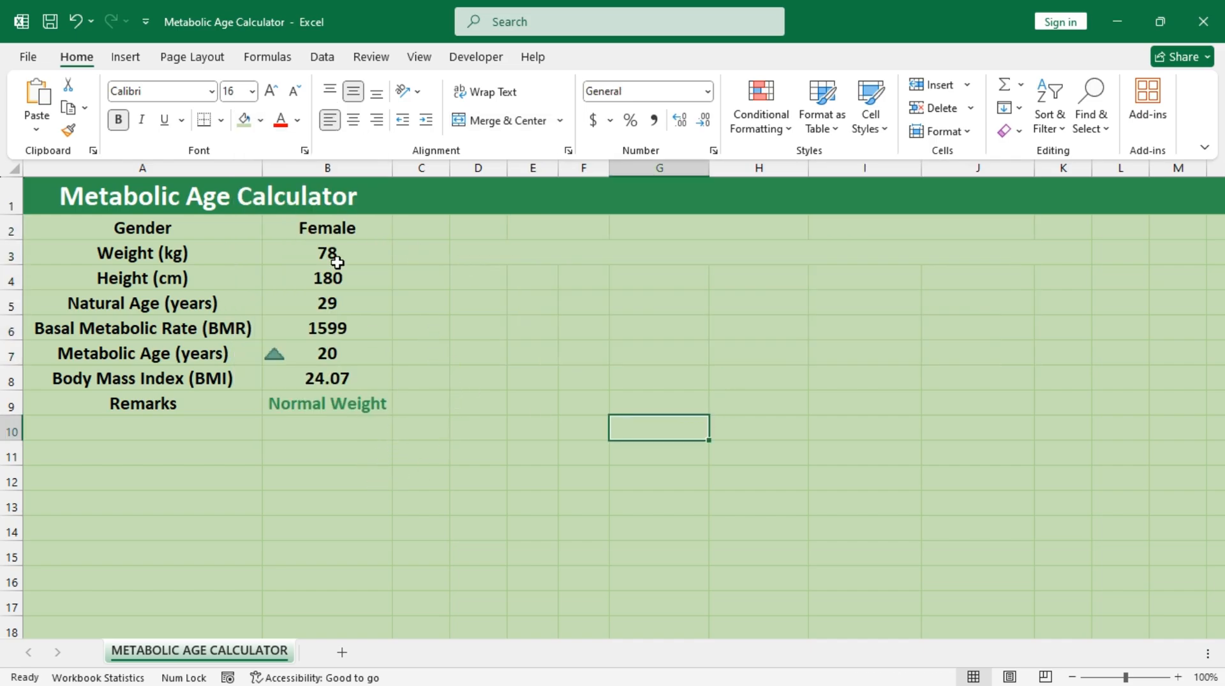
Step: Unlock the input cells B2:B5 by turning off their Locked protection attribute
drag(342, 233, 341, 295)
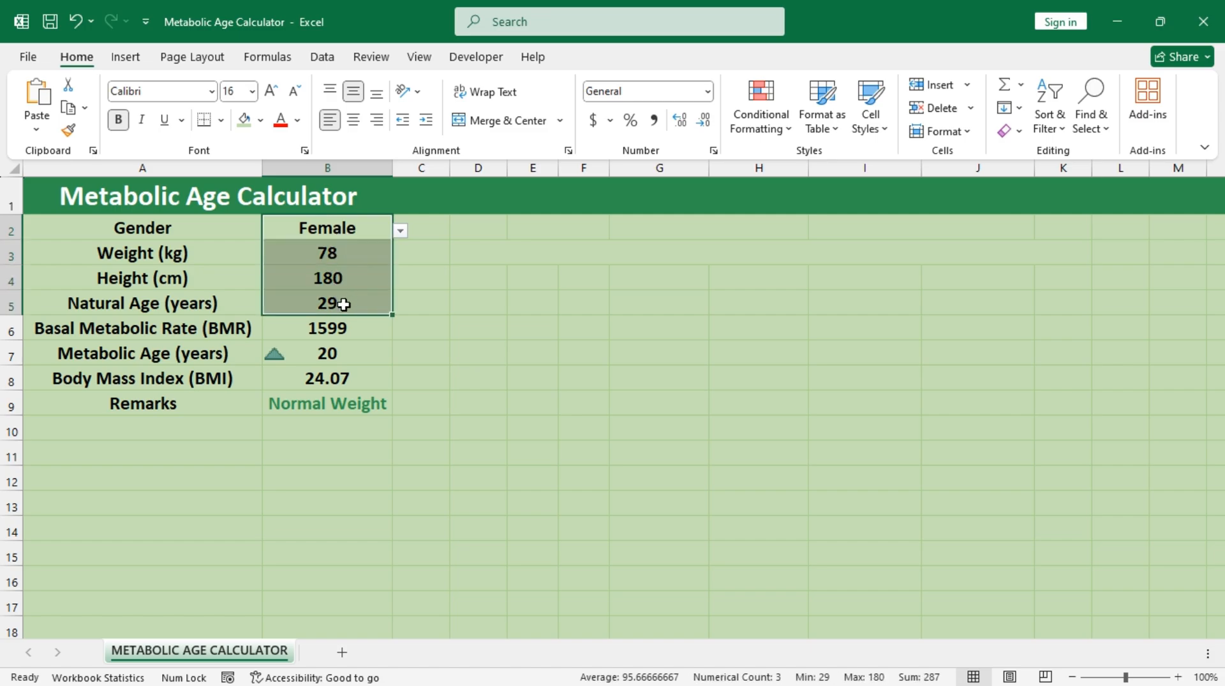
drag(343, 304, 342, 303)
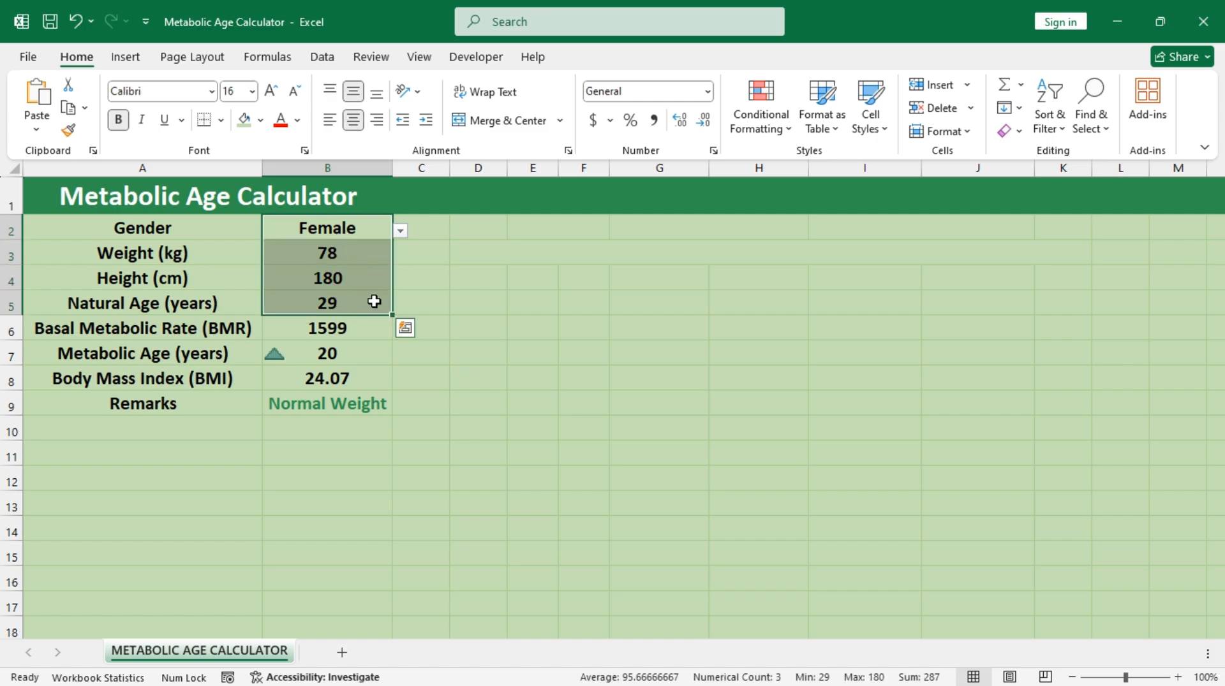
click(714, 152)
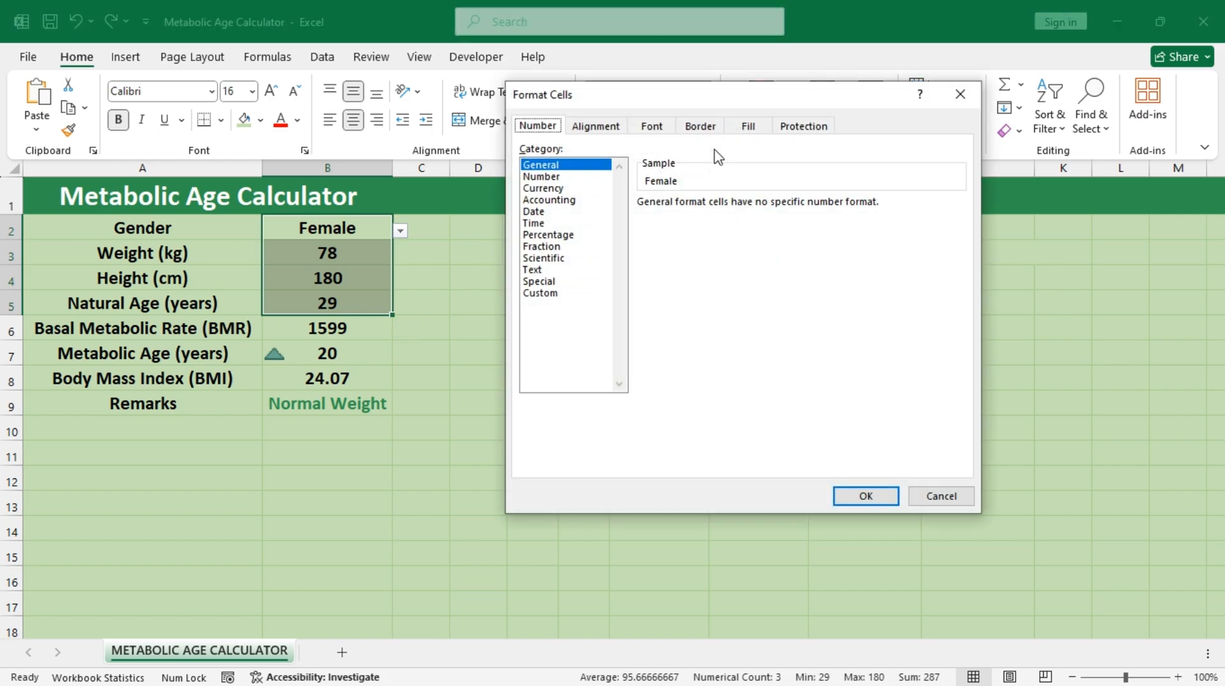
click(803, 127)
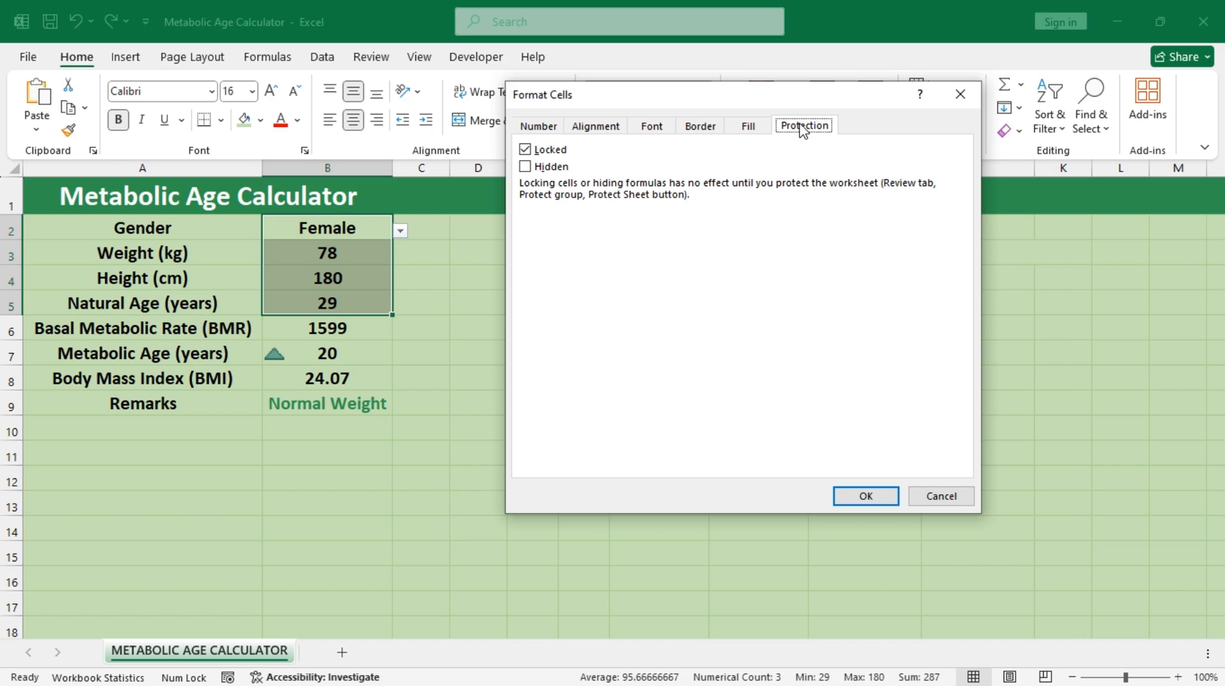
click(525, 150)
click(864, 497)
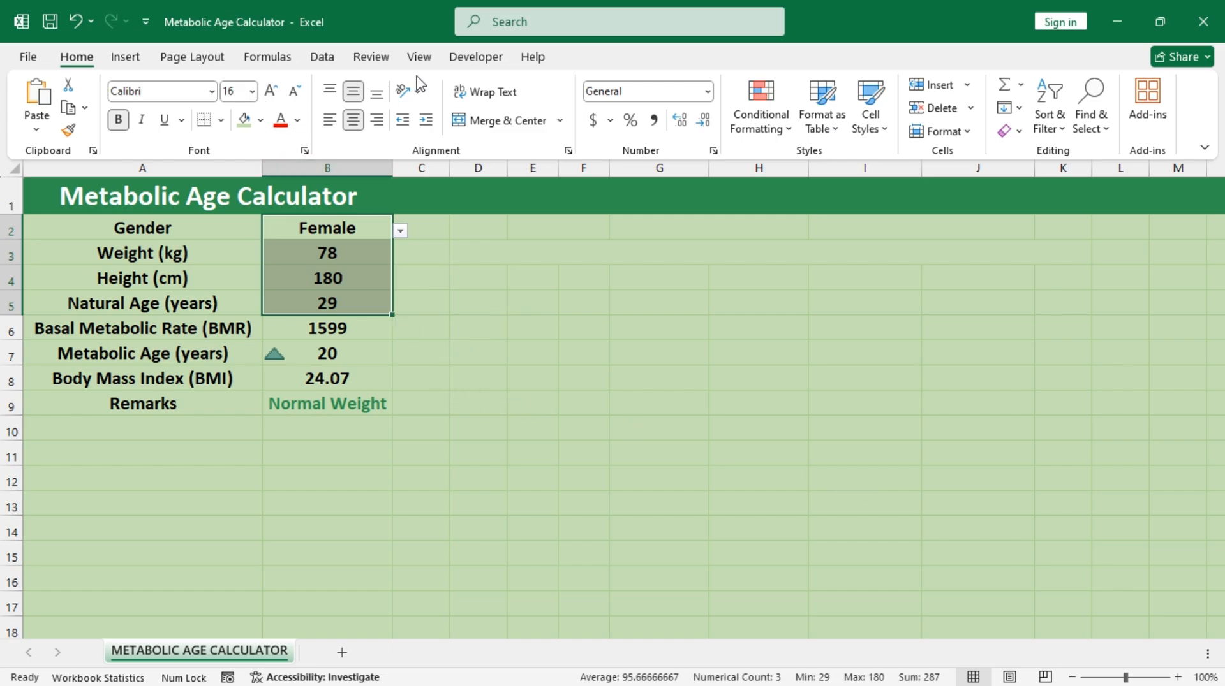
Step: Switch the workbook window to full-screen mode
click(371, 57)
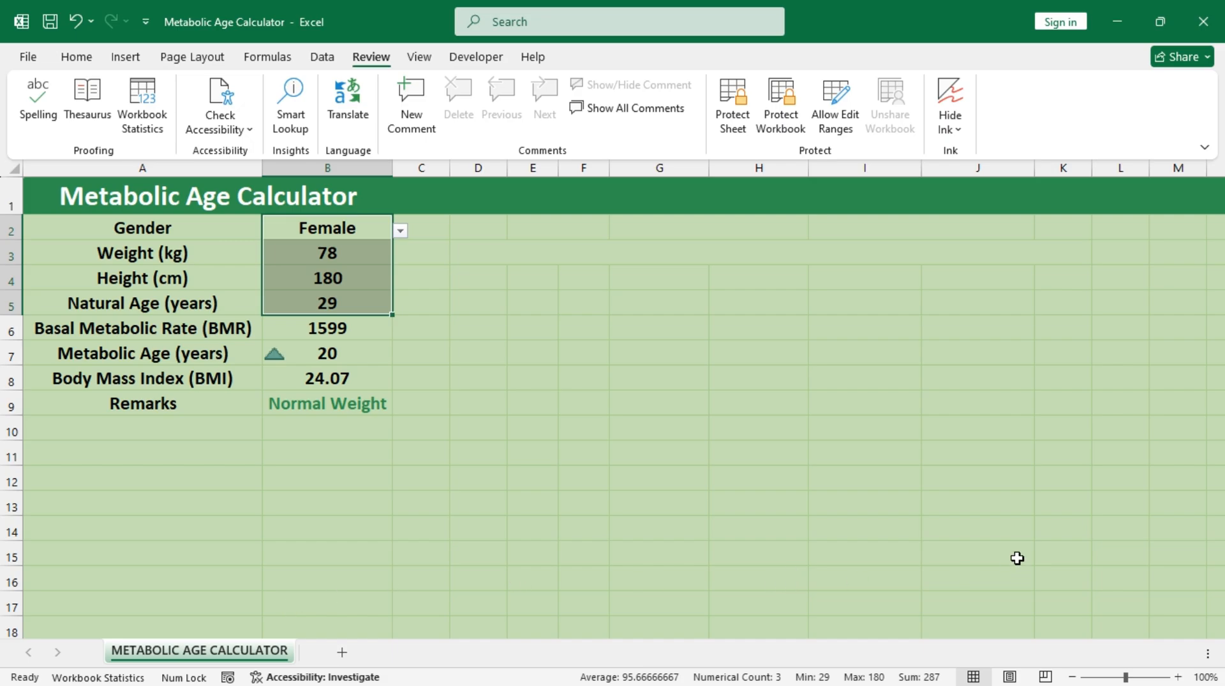
click(1205, 148)
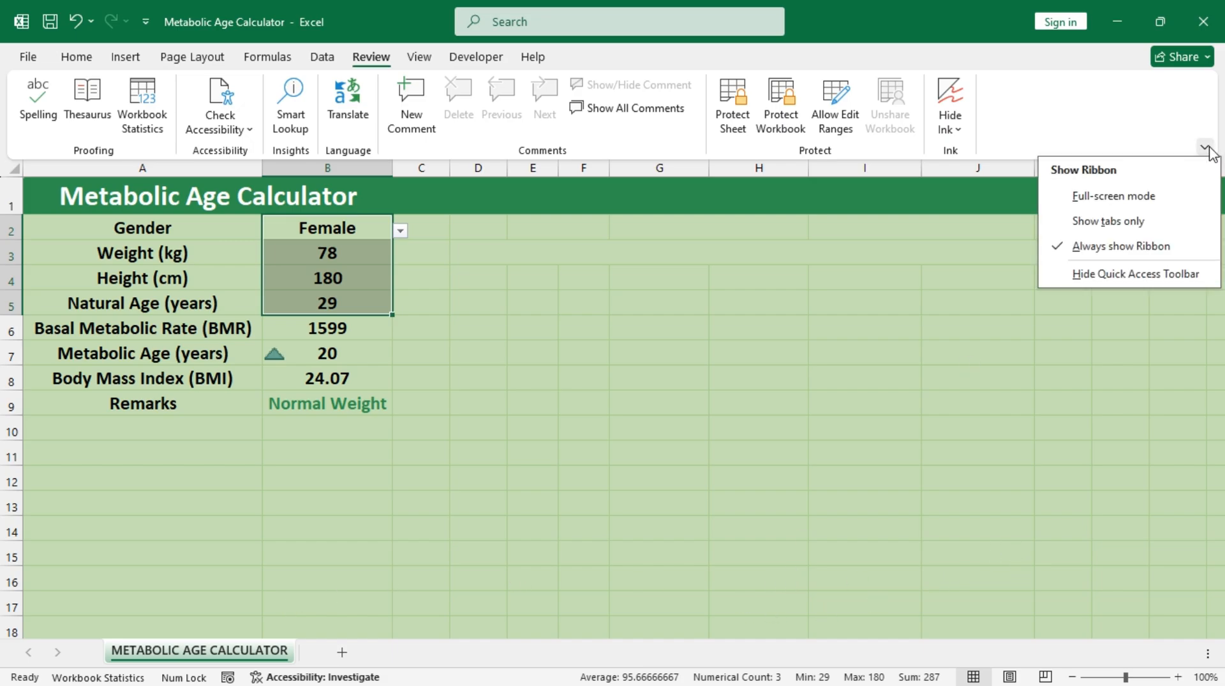
click(1118, 196)
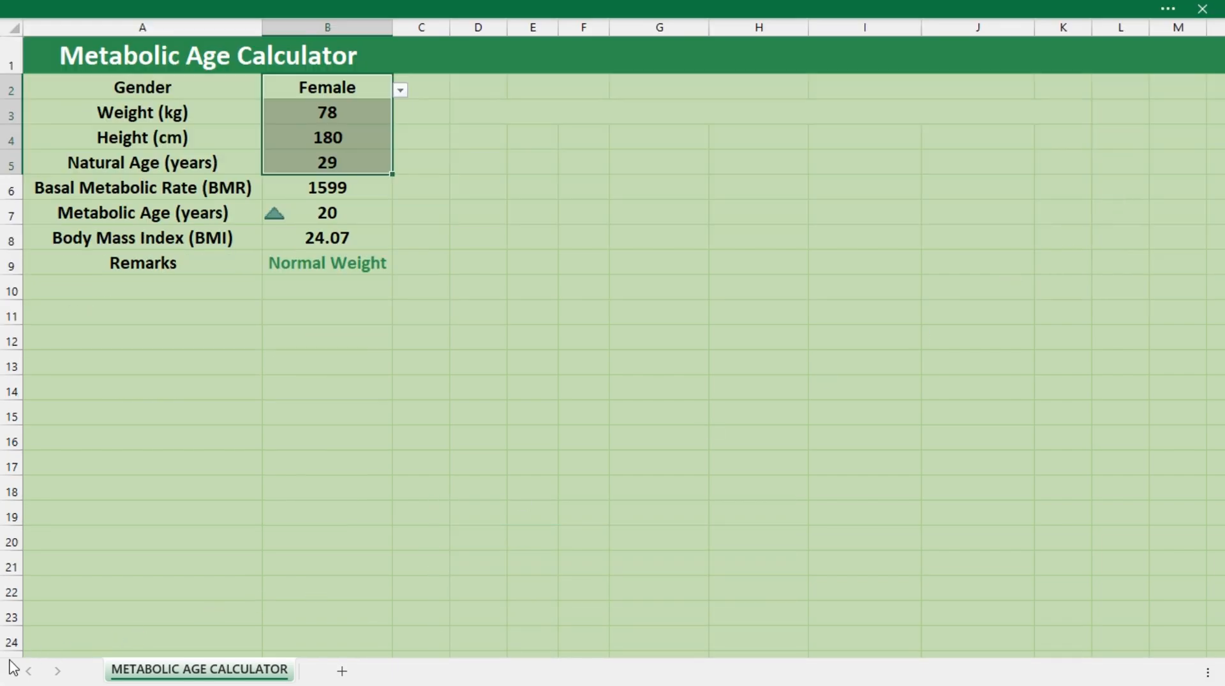
Step: Freeze the panes above row 24
click(12, 641)
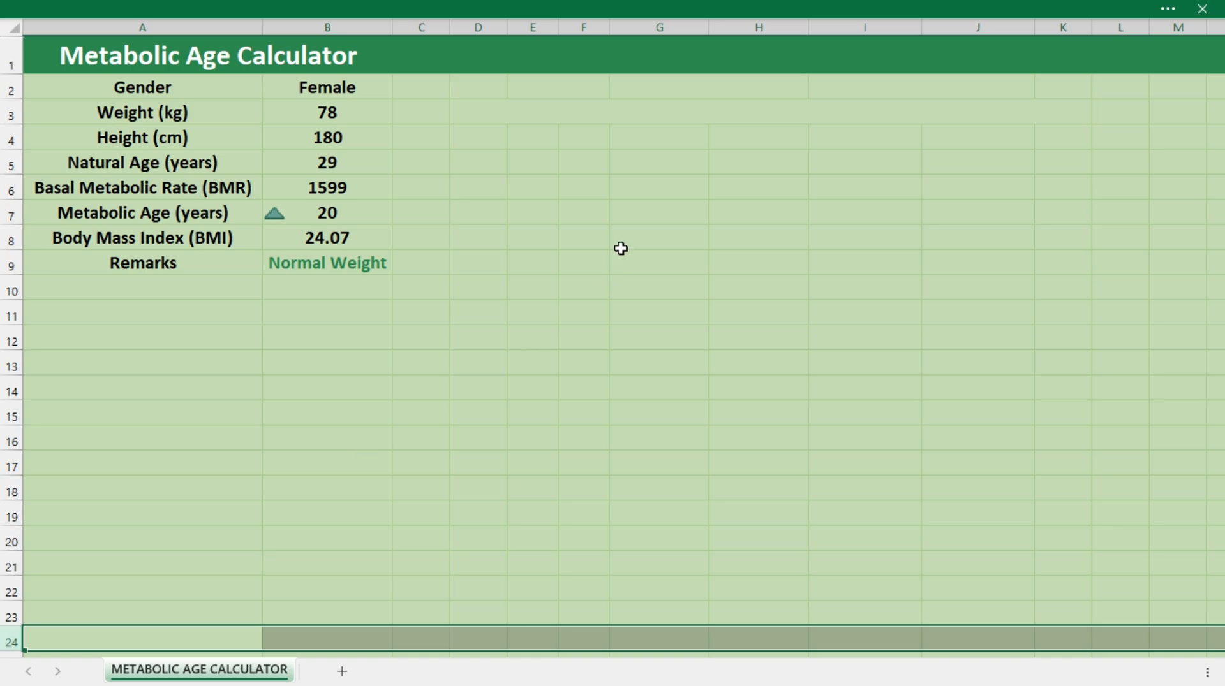
click(1167, 9)
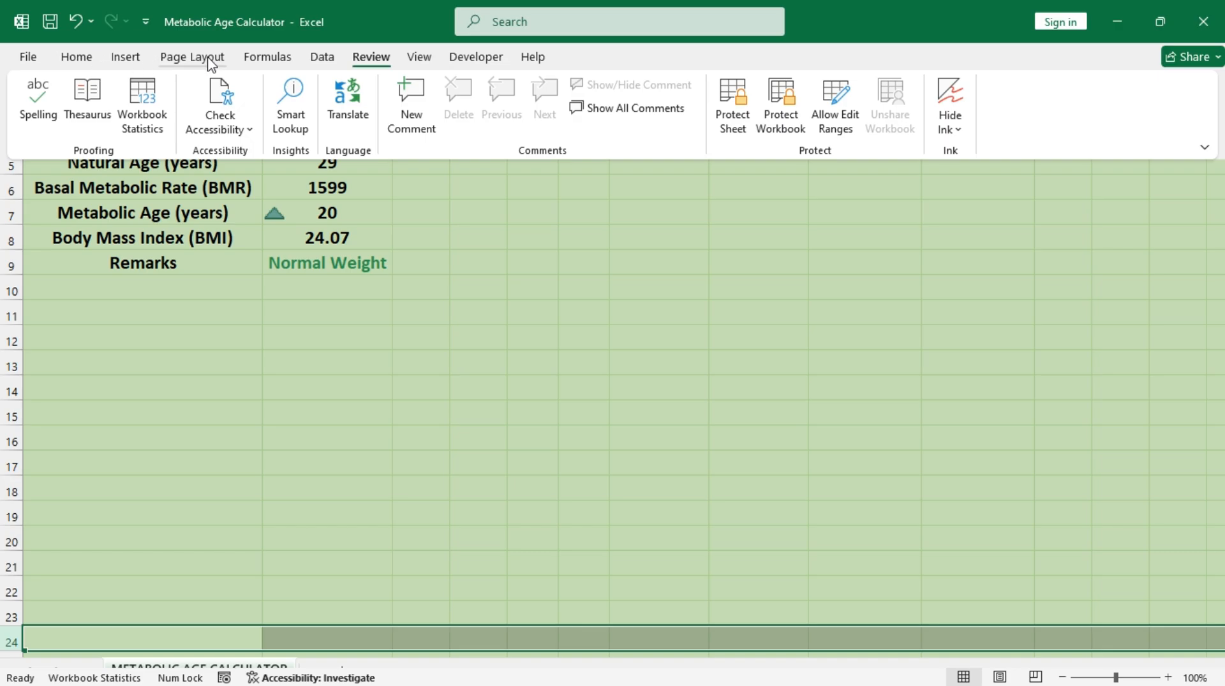
click(420, 57)
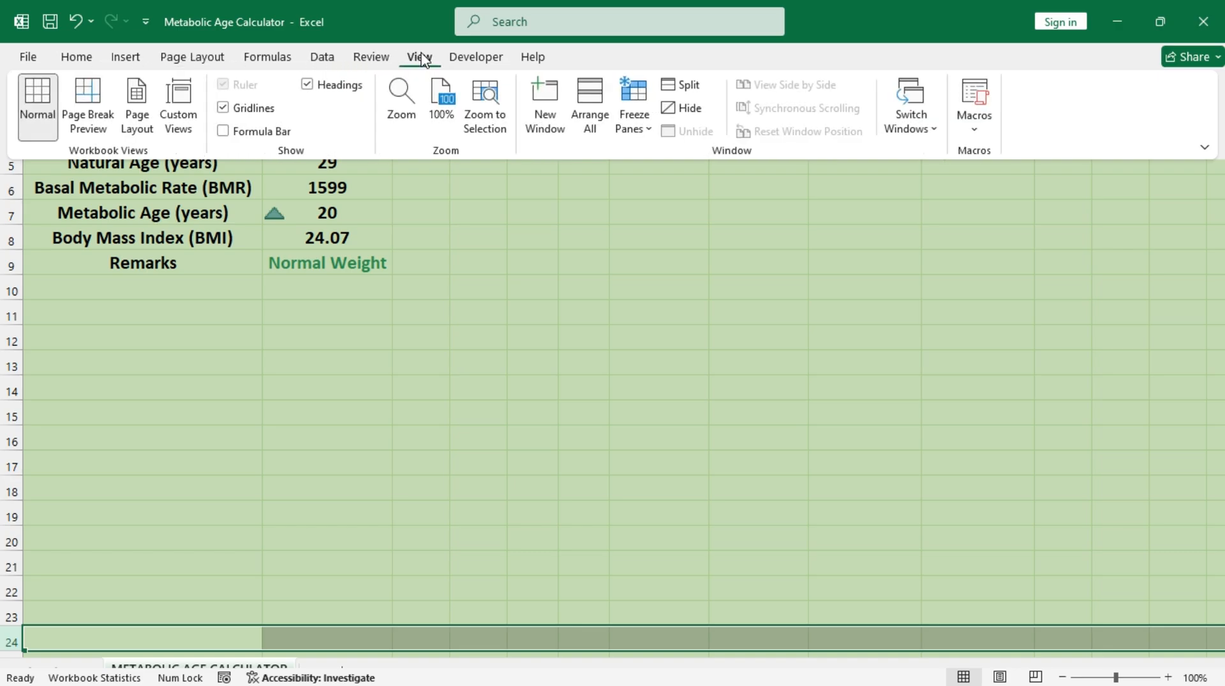
click(633, 118)
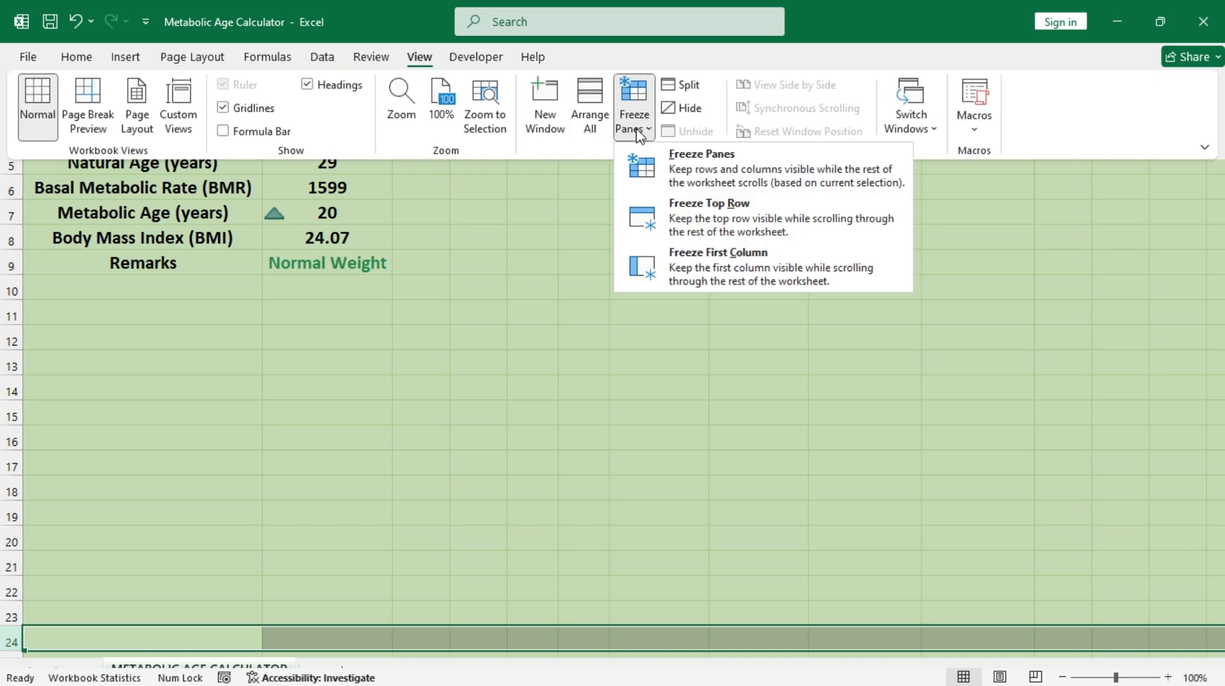
click(734, 168)
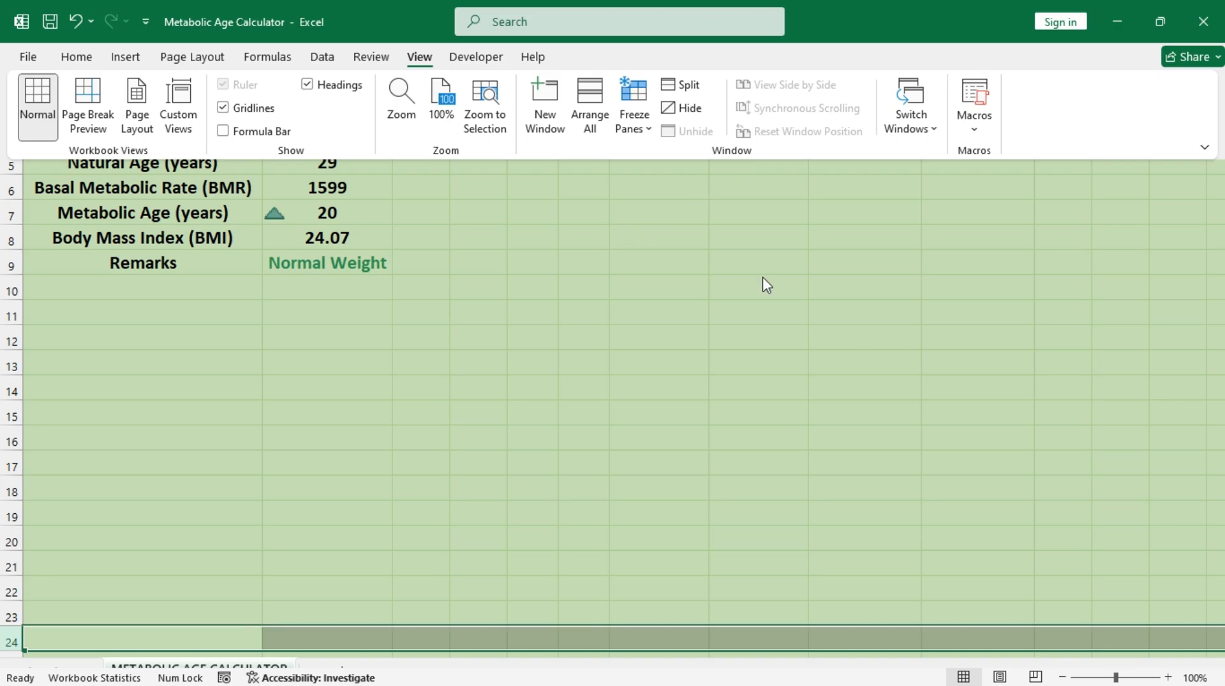
Step: Unfreeze the panes and freeze them again at cell N24, above row 24 and after column M
click(1218, 641)
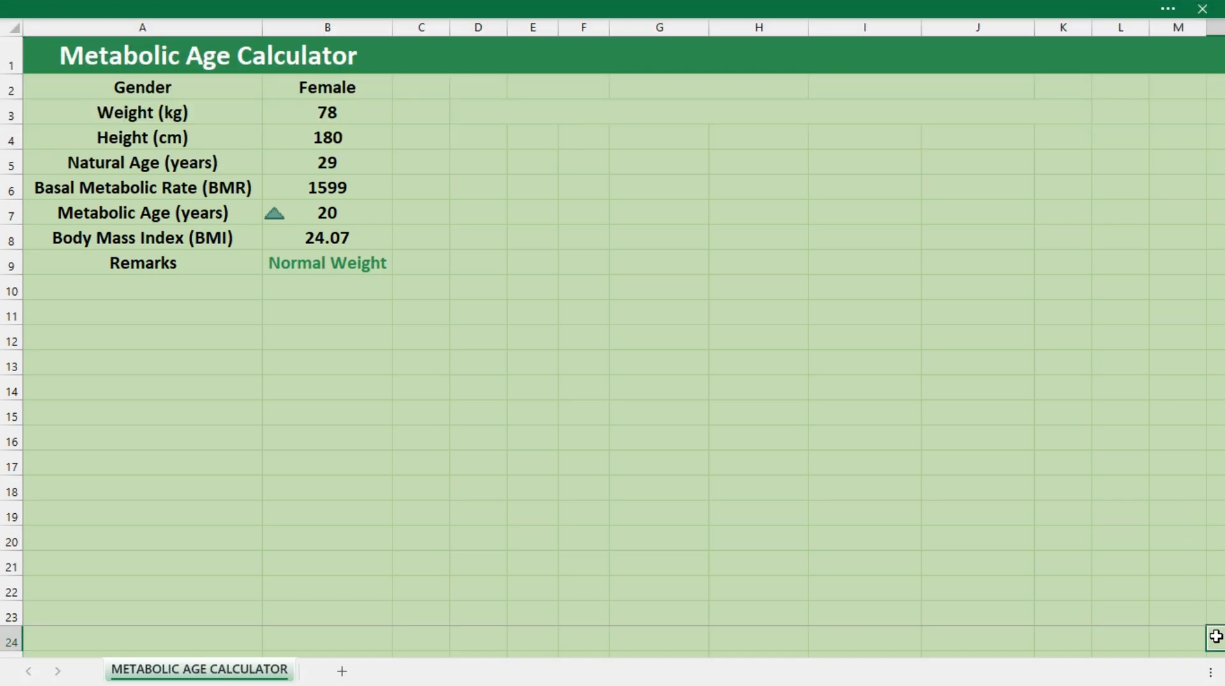
click(1137, 9)
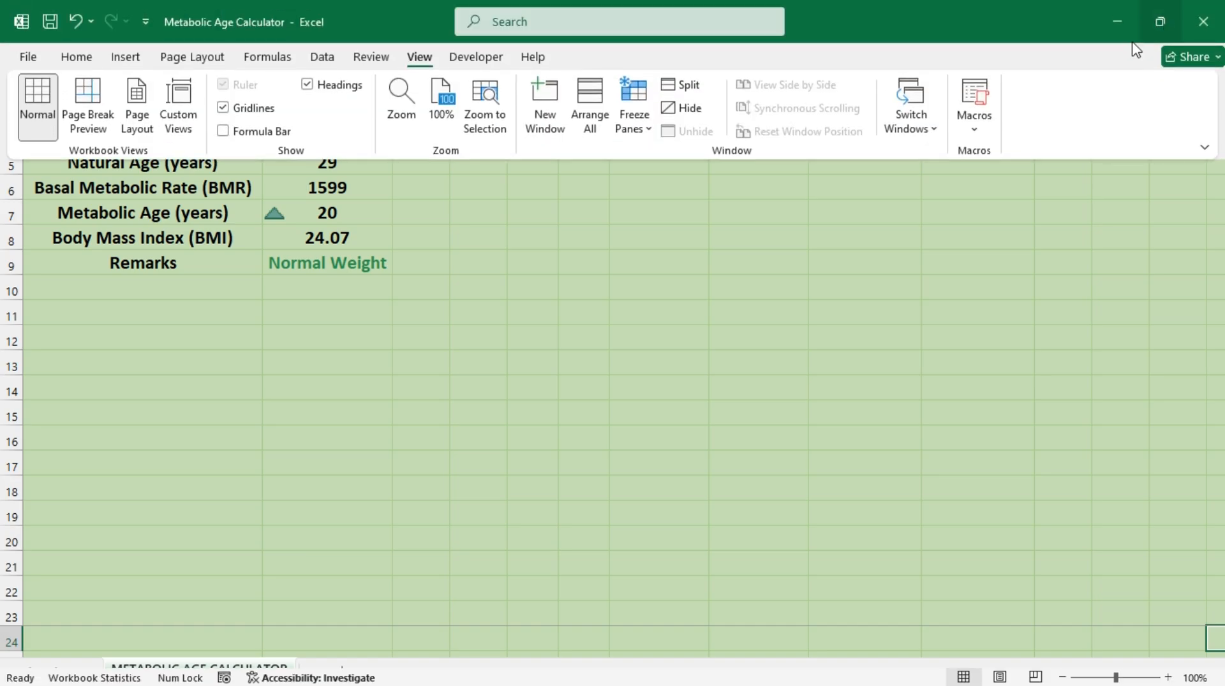
click(630, 128)
click(682, 161)
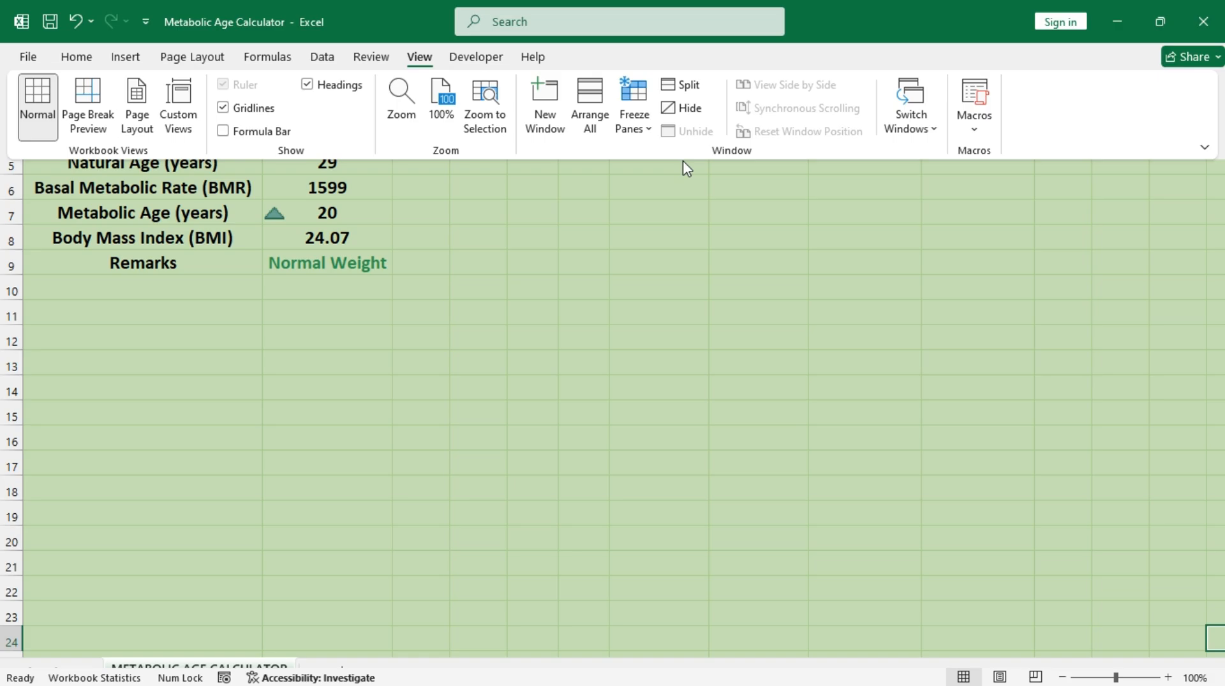
click(630, 125)
click(722, 178)
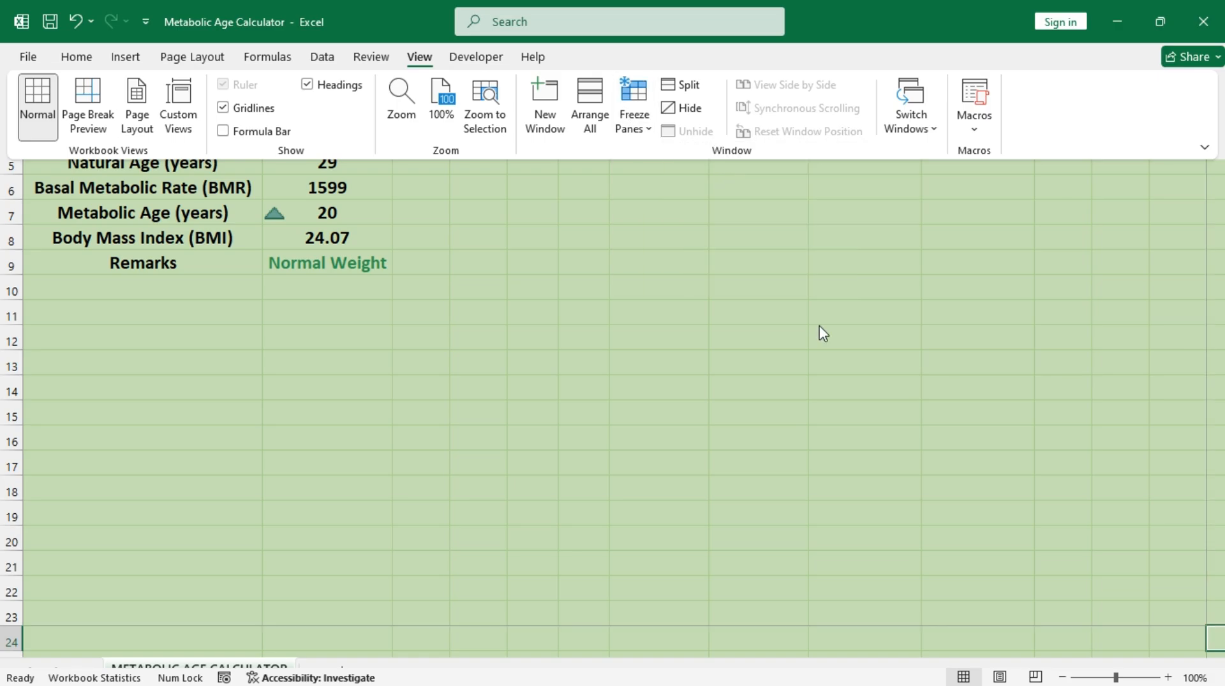
Step: Leave full-screen mode by setting the ribbon to always show
click(1204, 150)
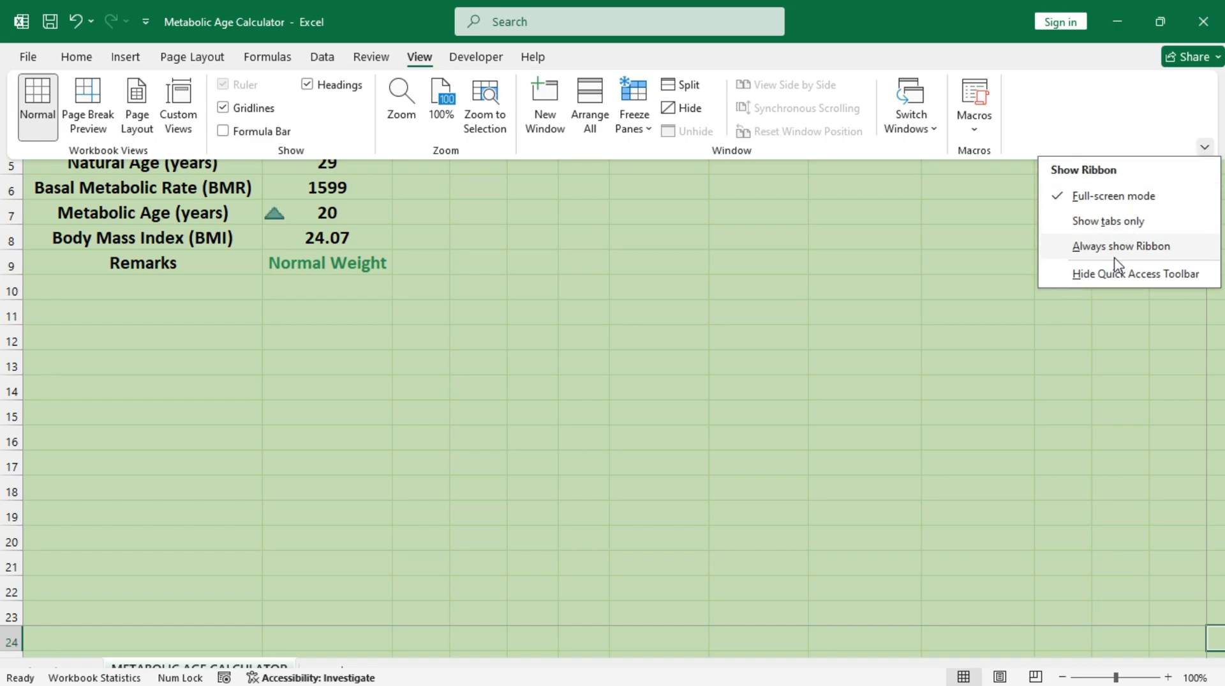
click(1115, 254)
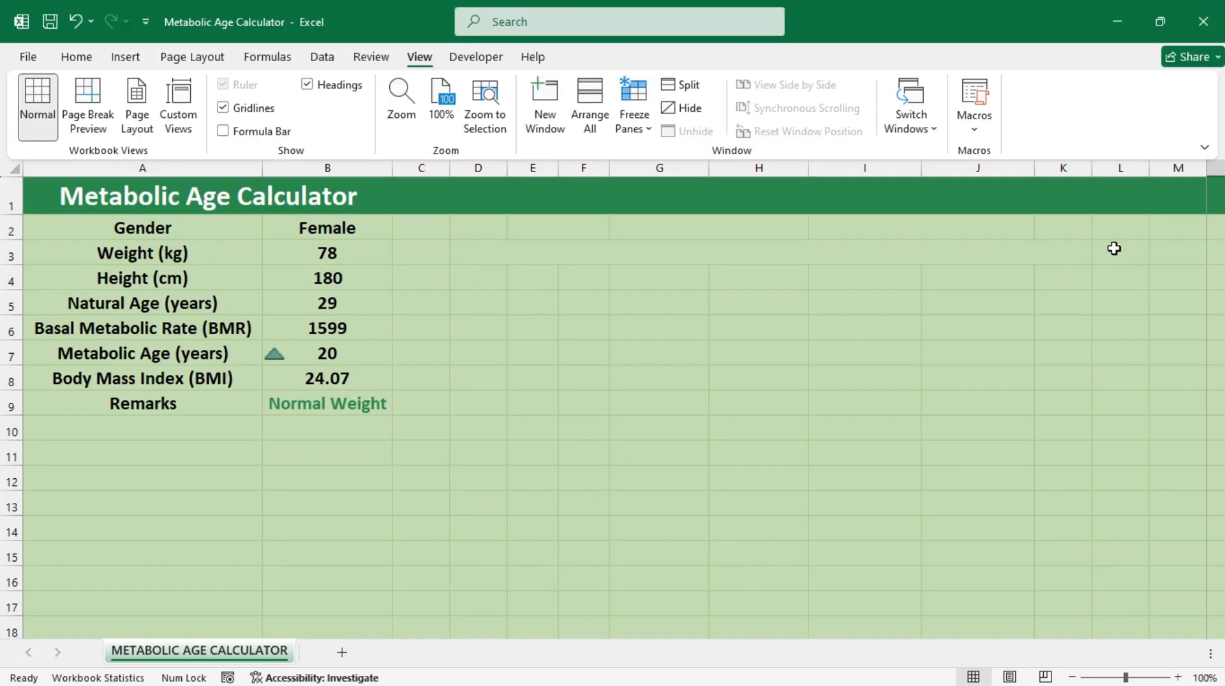
click(400, 404)
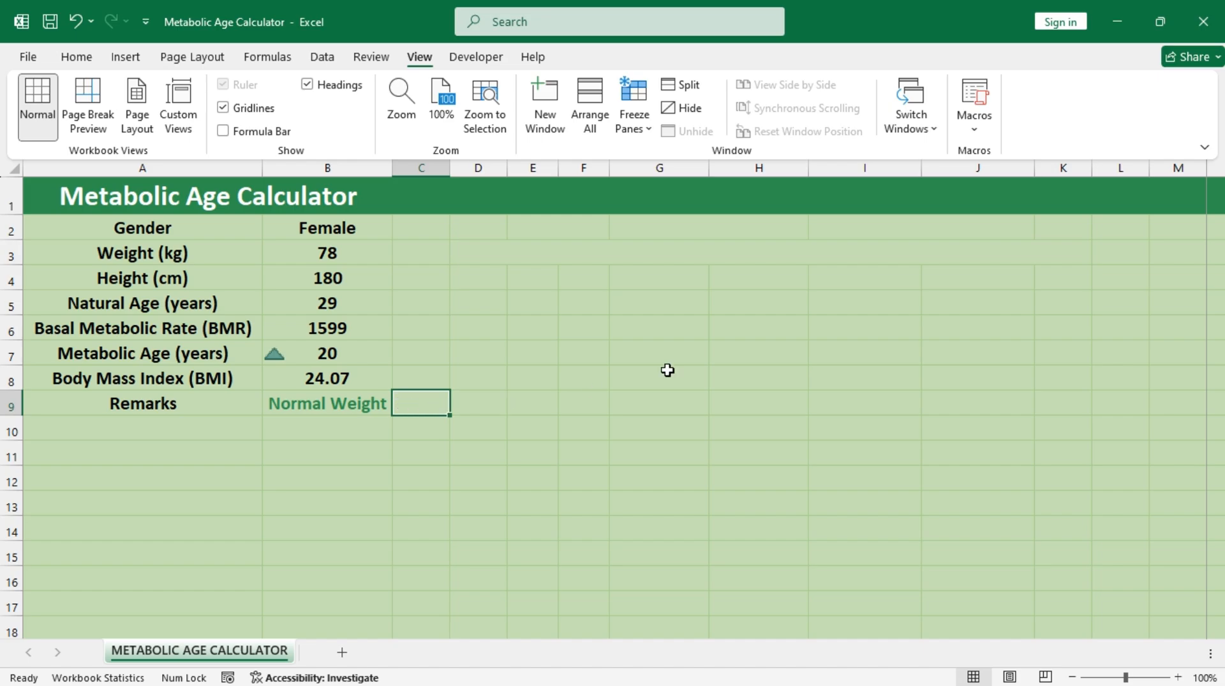
Step: Protect the sheet with a password, allowing only selection of locked and unlocked cells, and re-enter the password to confirm
click(71, 58)
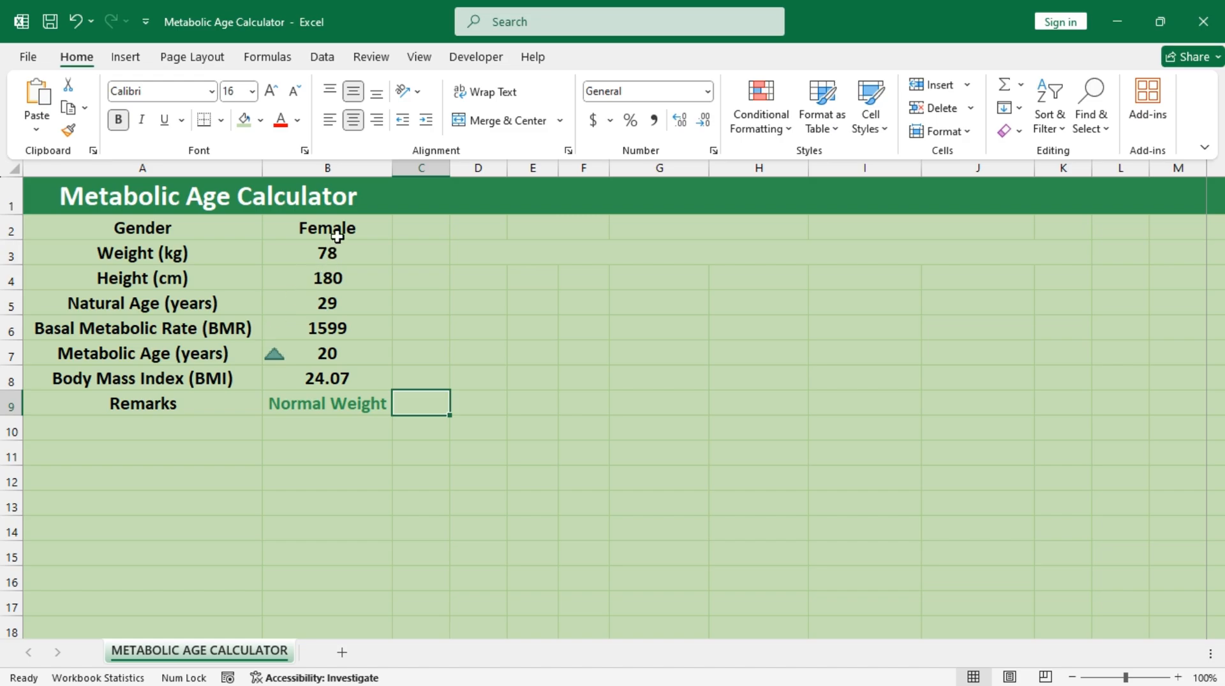
click(370, 57)
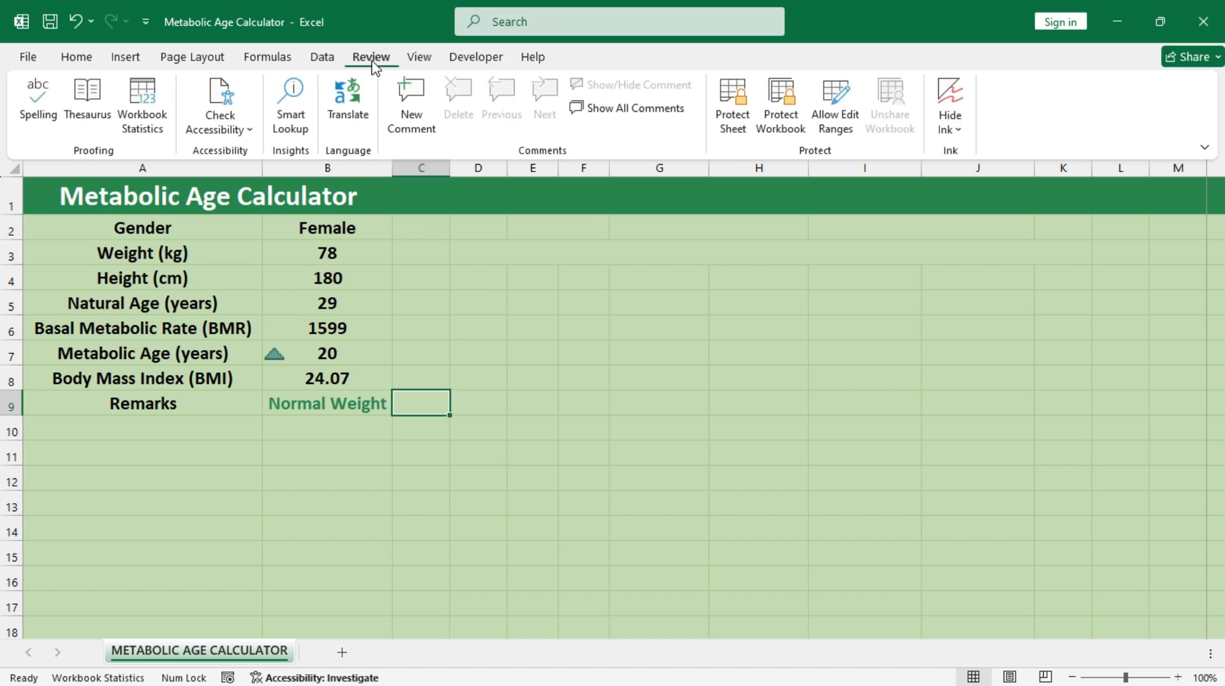
click(728, 113)
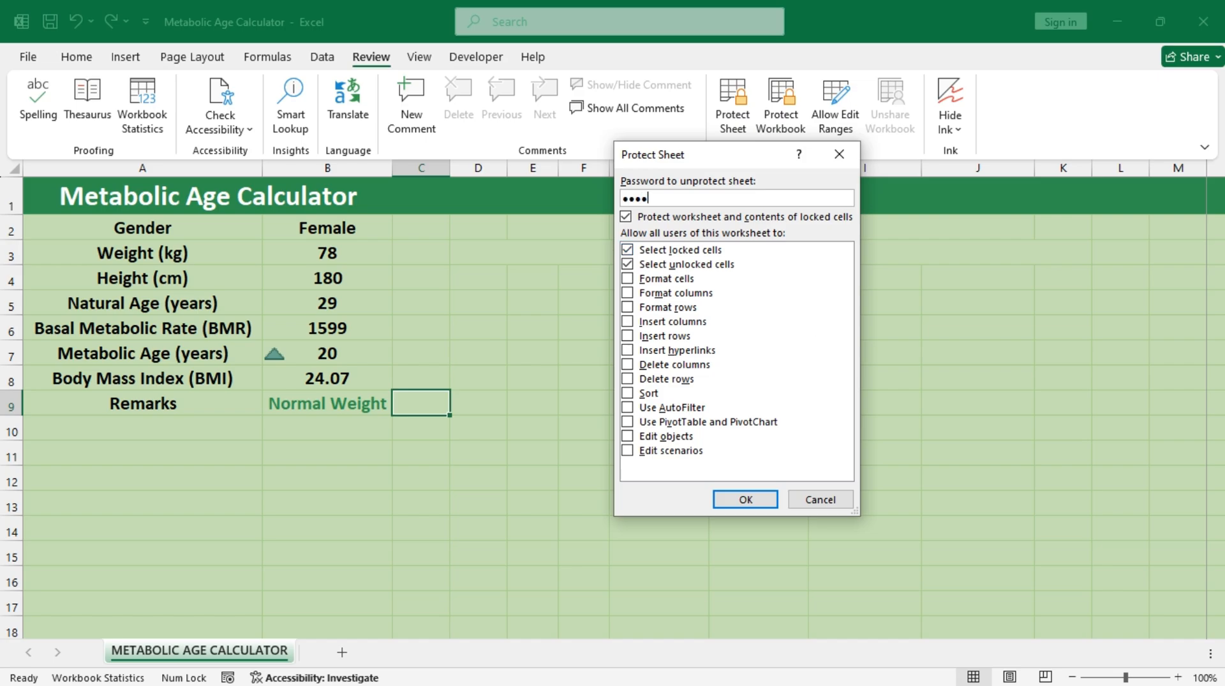
key(Return)
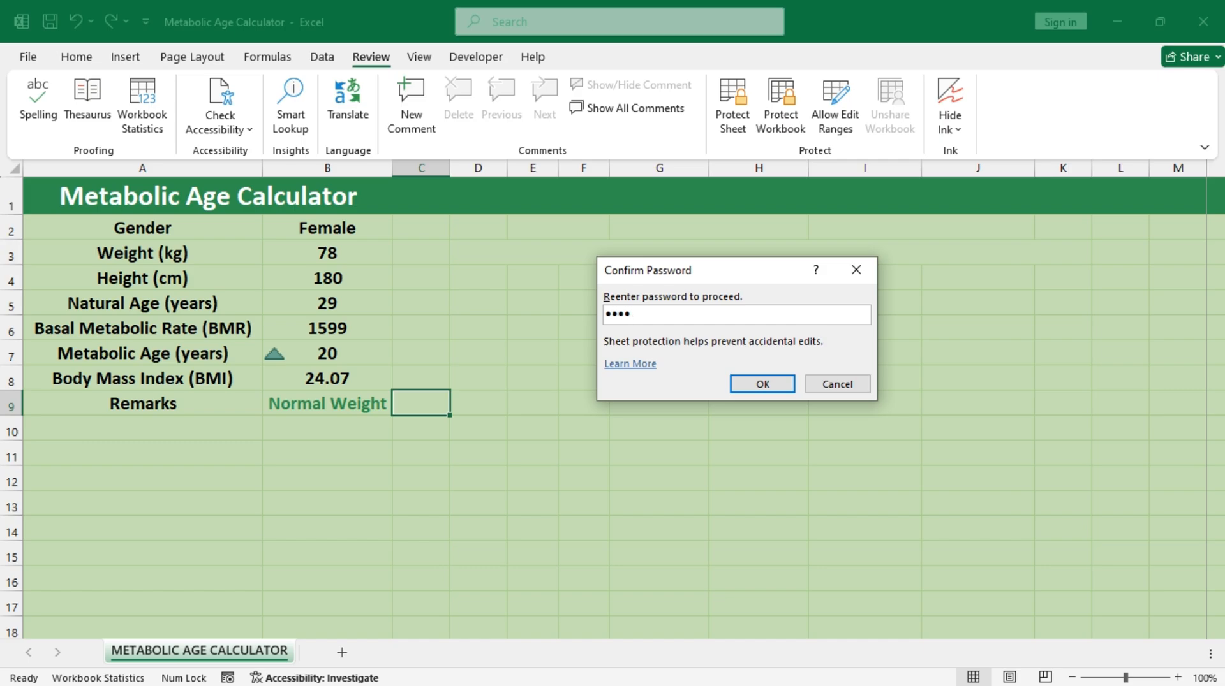
key(Return)
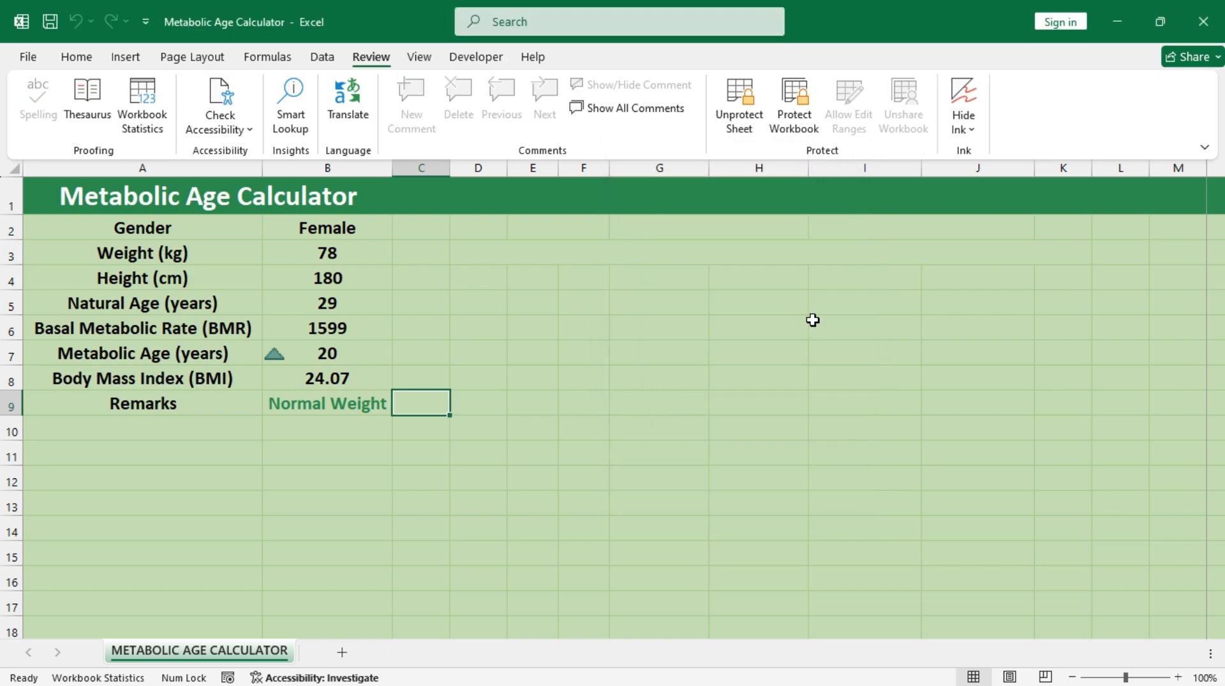
Step: Check the sheet protection by selecting the input cells B2 to B5 and trying to edit cell D6
click(83, 64)
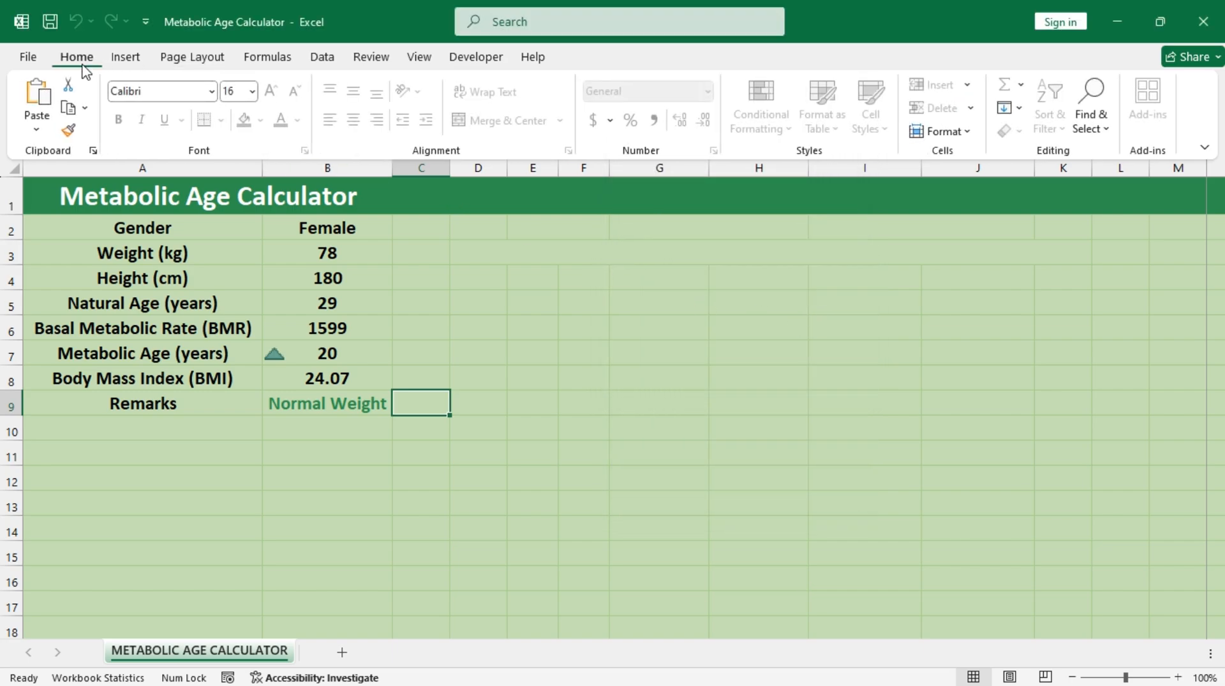
click(368, 233)
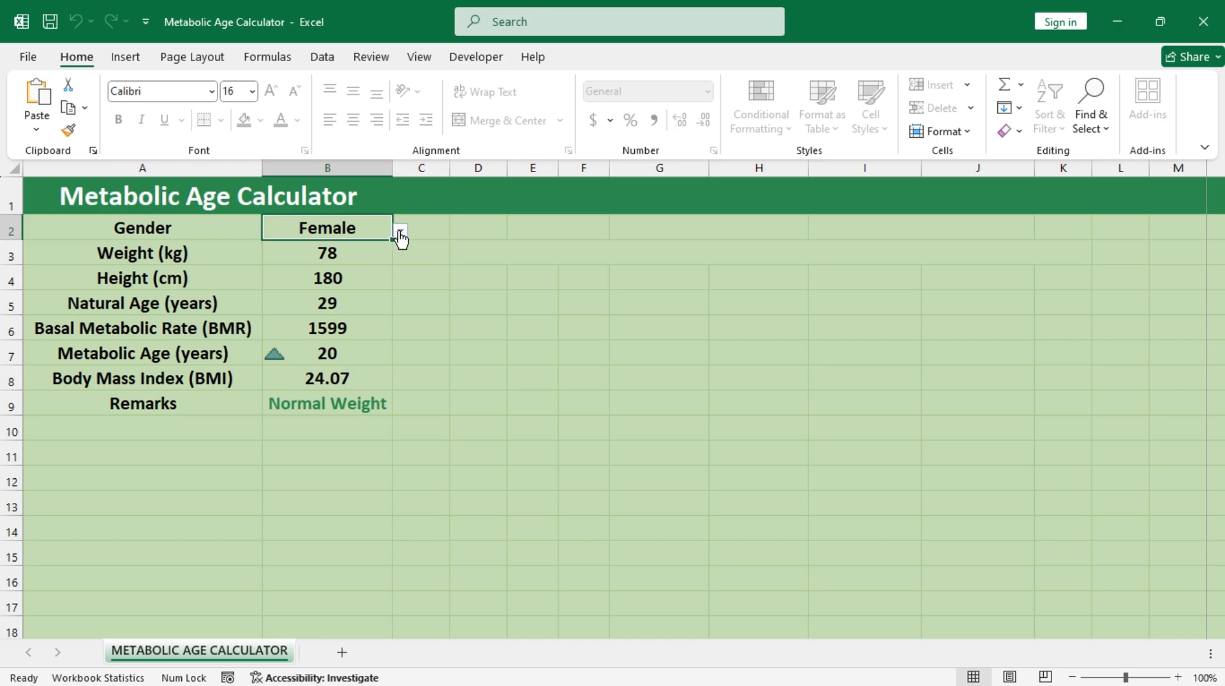
click(328, 252)
click(328, 278)
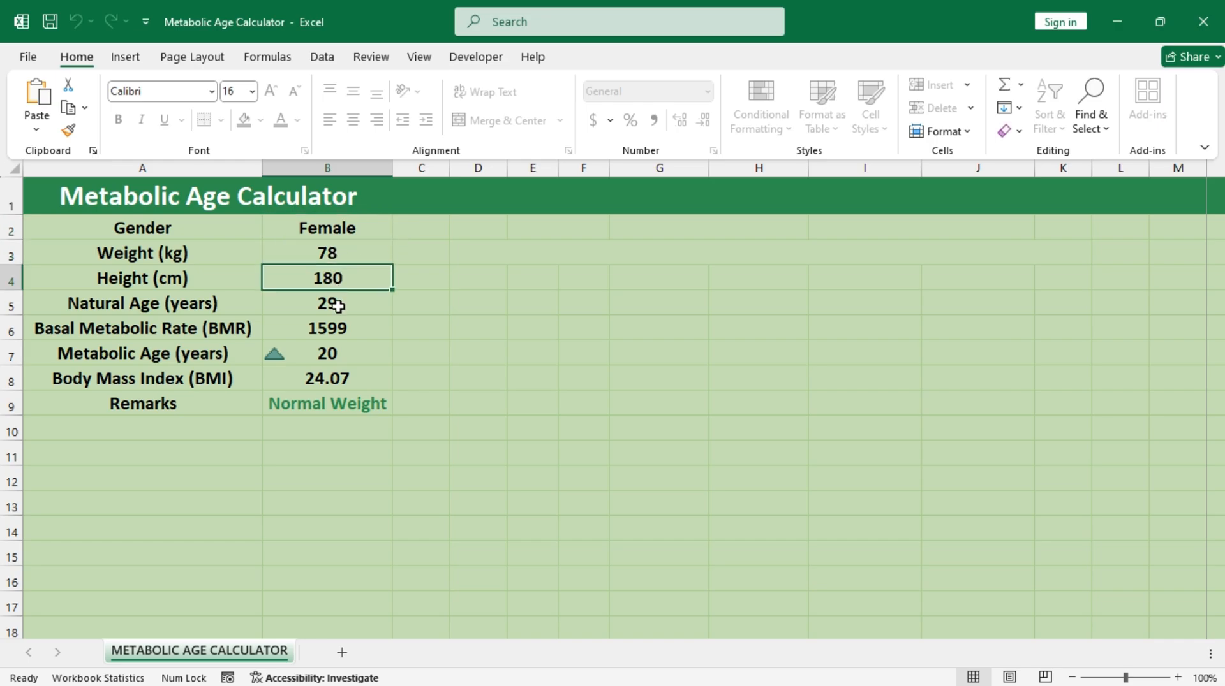
click(338, 306)
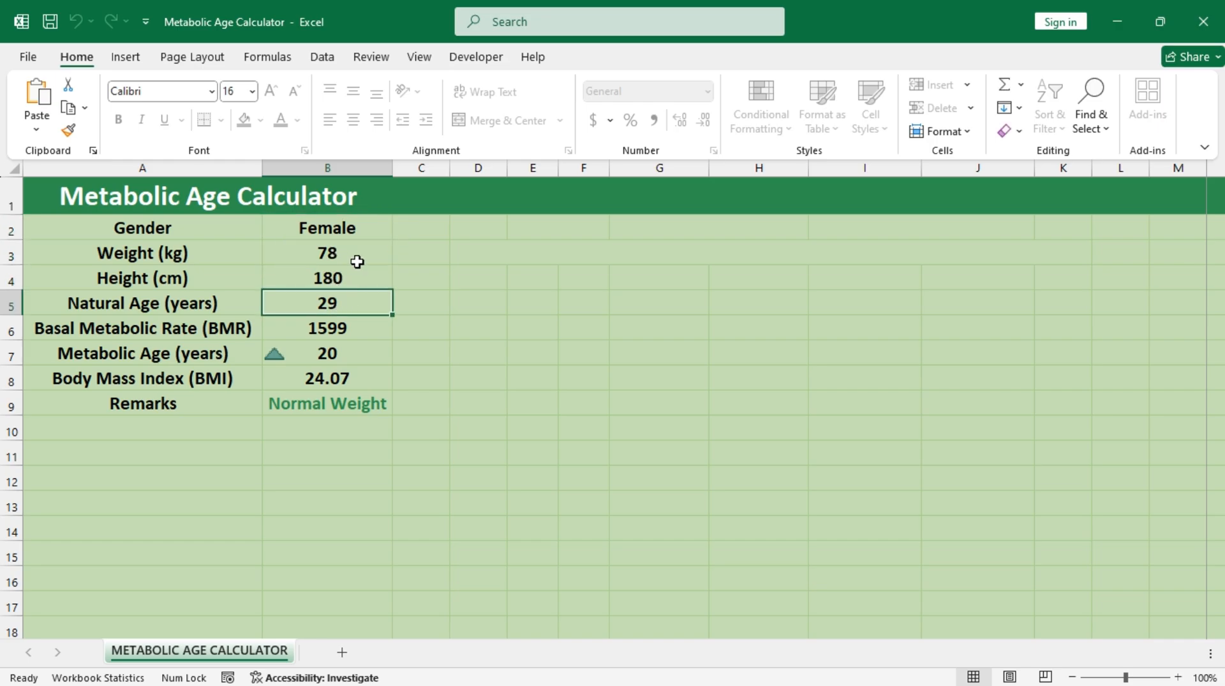
click(502, 323)
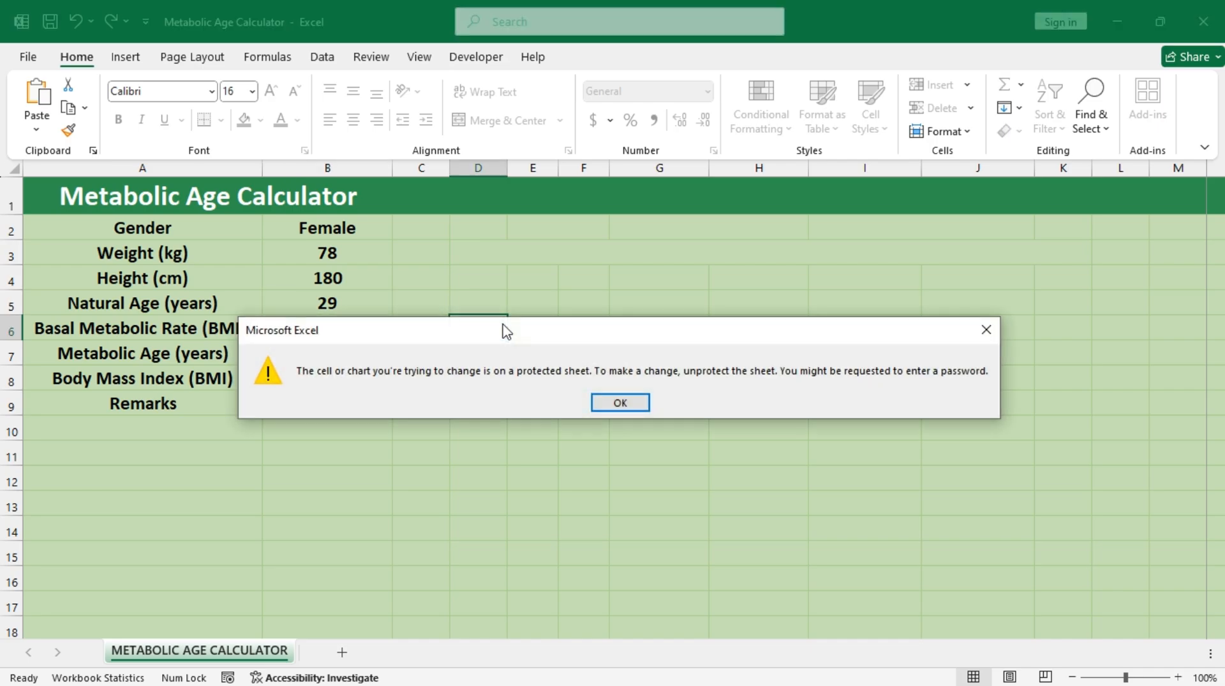
click(618, 403)
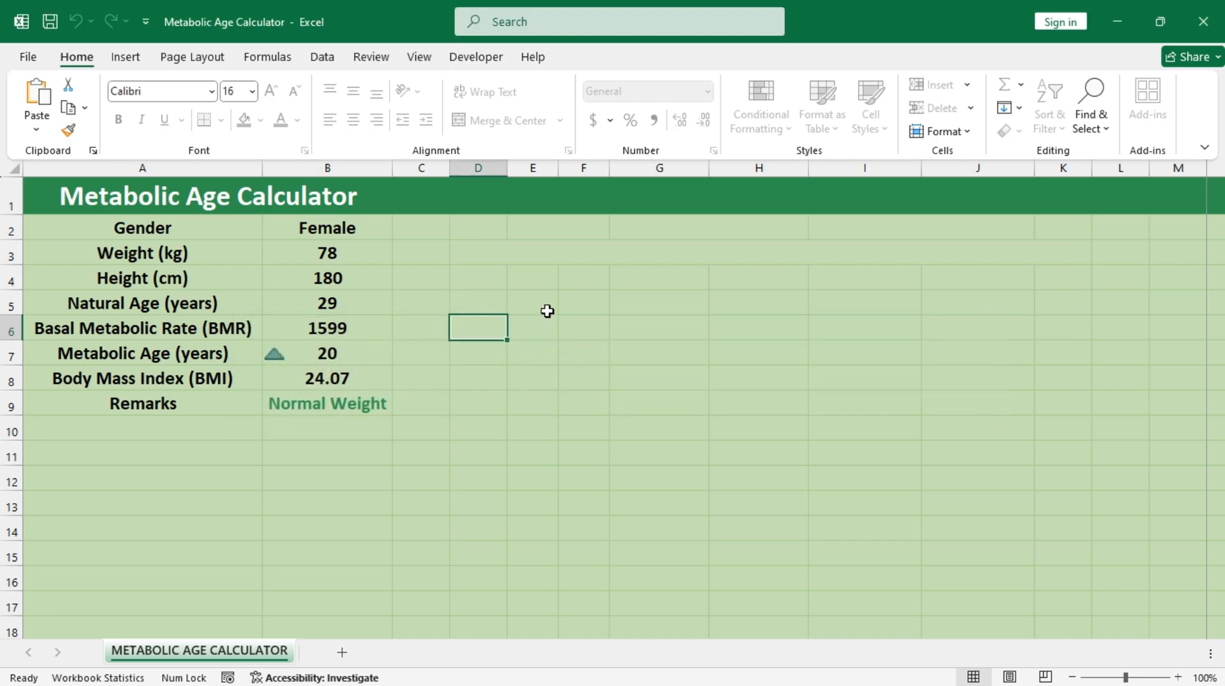
Step: Set the gender in B2 to Male
click(349, 231)
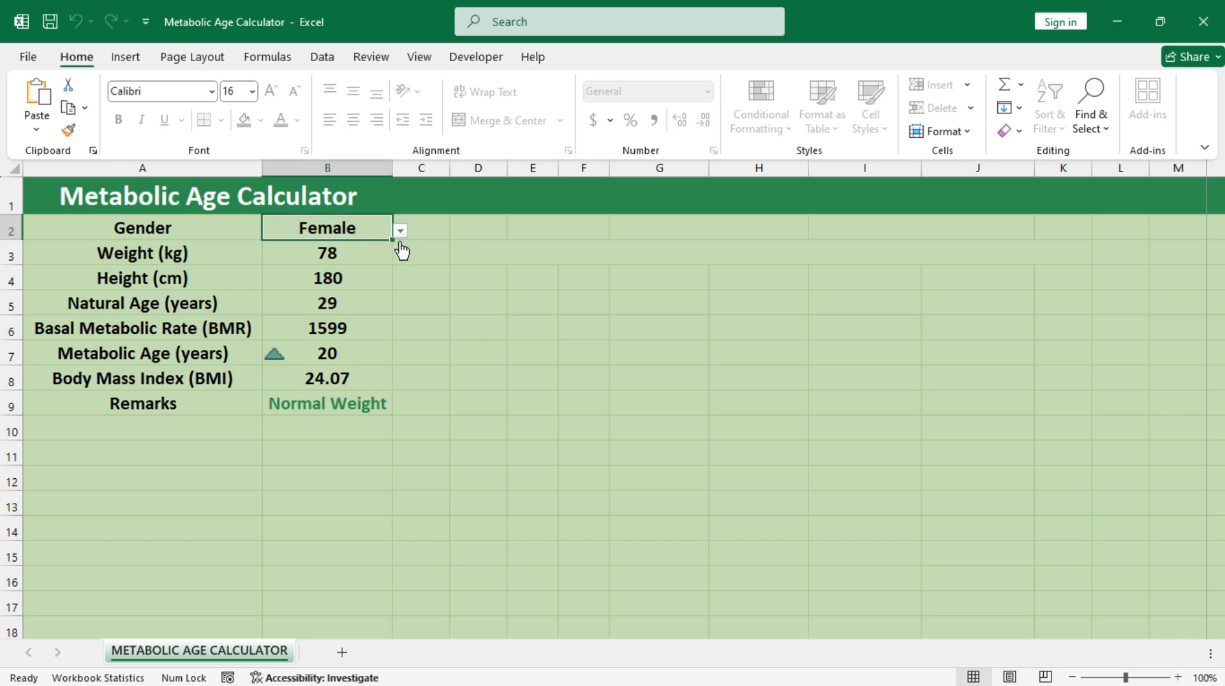
click(402, 231)
click(361, 244)
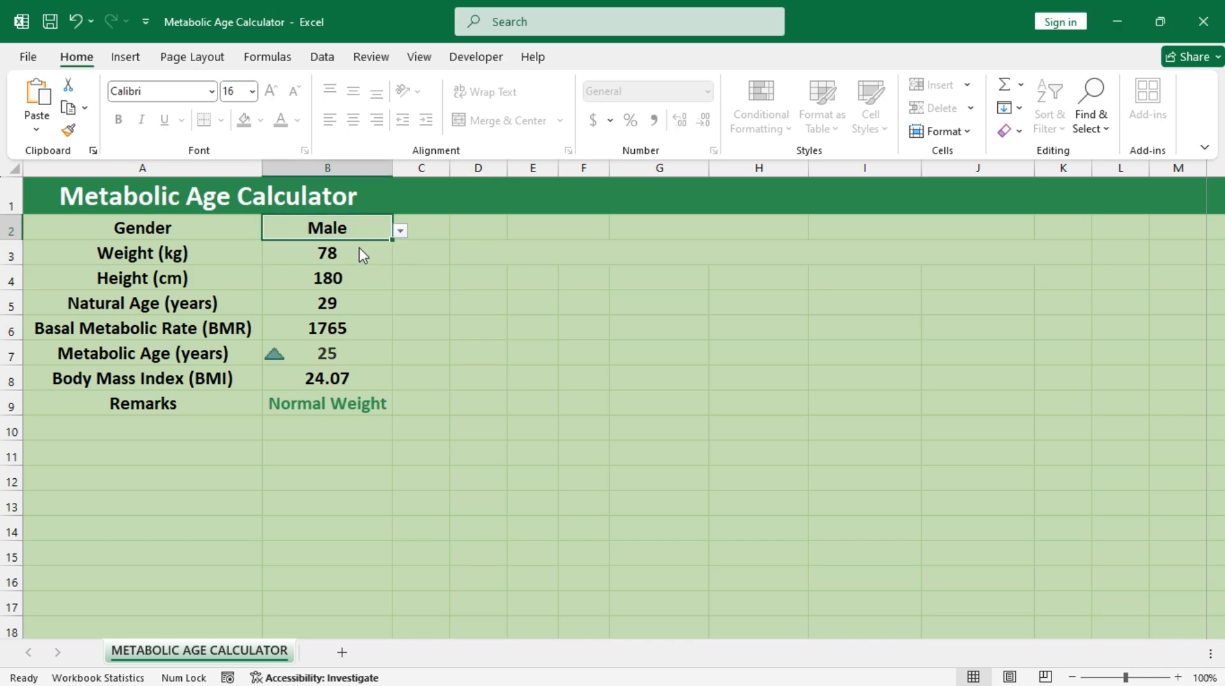
Step: Test the protected calculator with a weight of 55 in B3, and restore the weight to 78
click(329, 260)
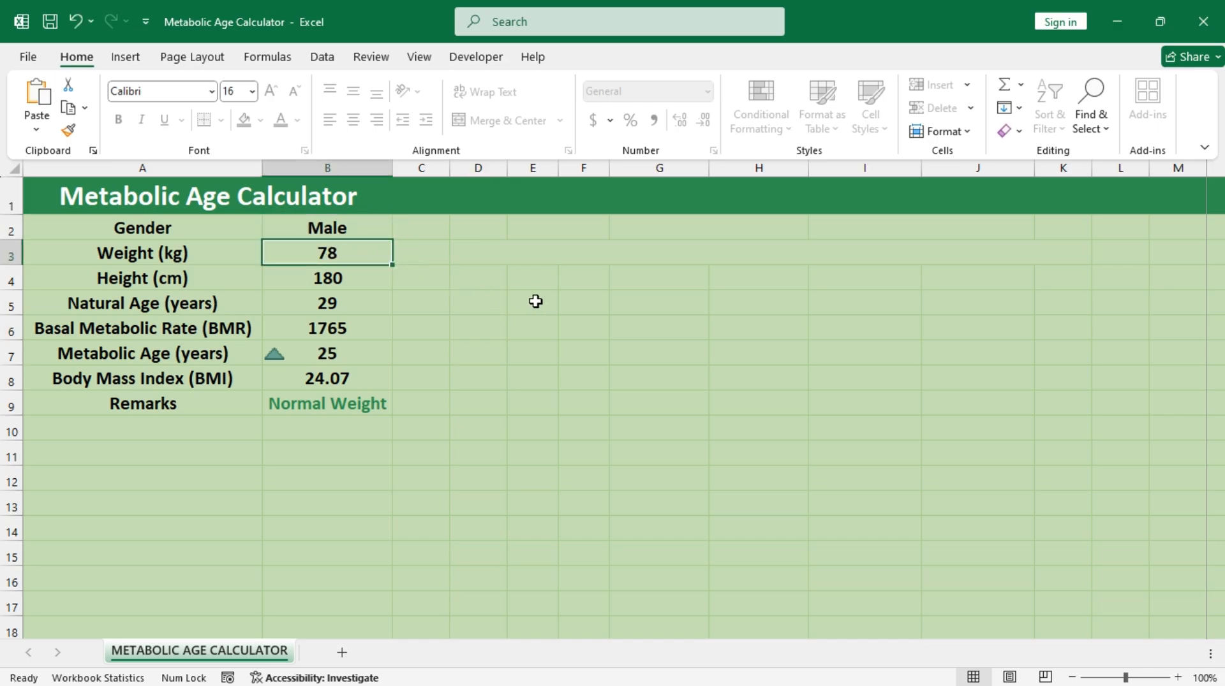
text(55)
key(ctrl+Return)
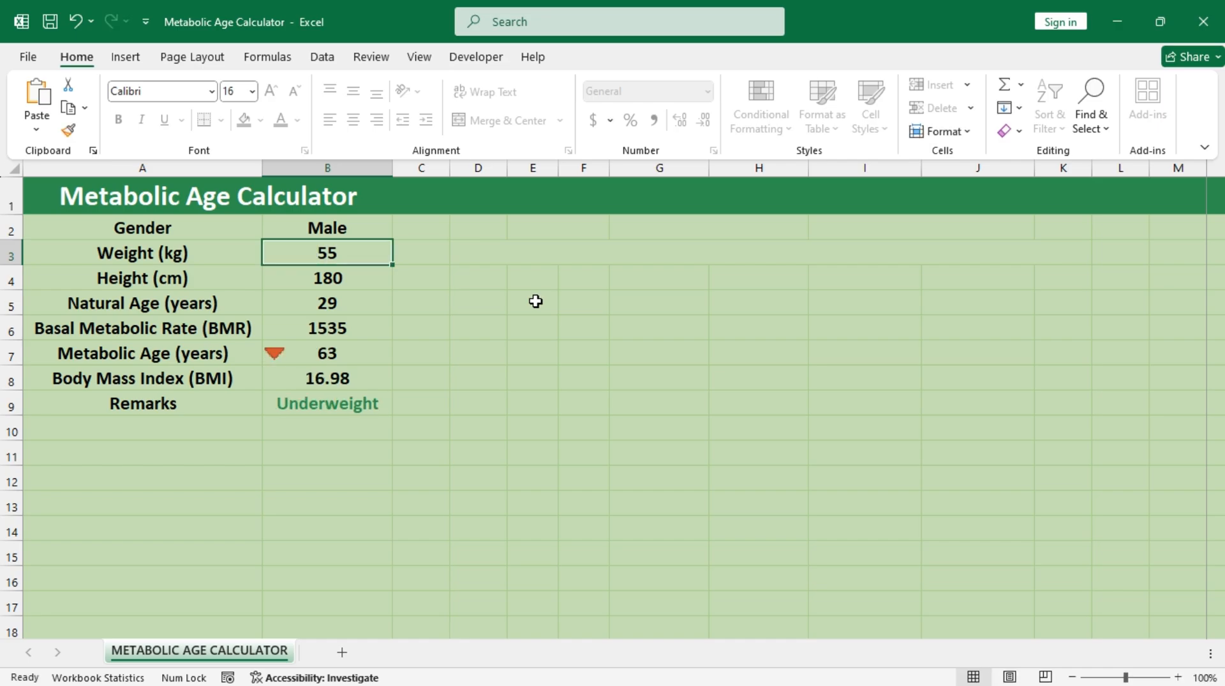
text(78)
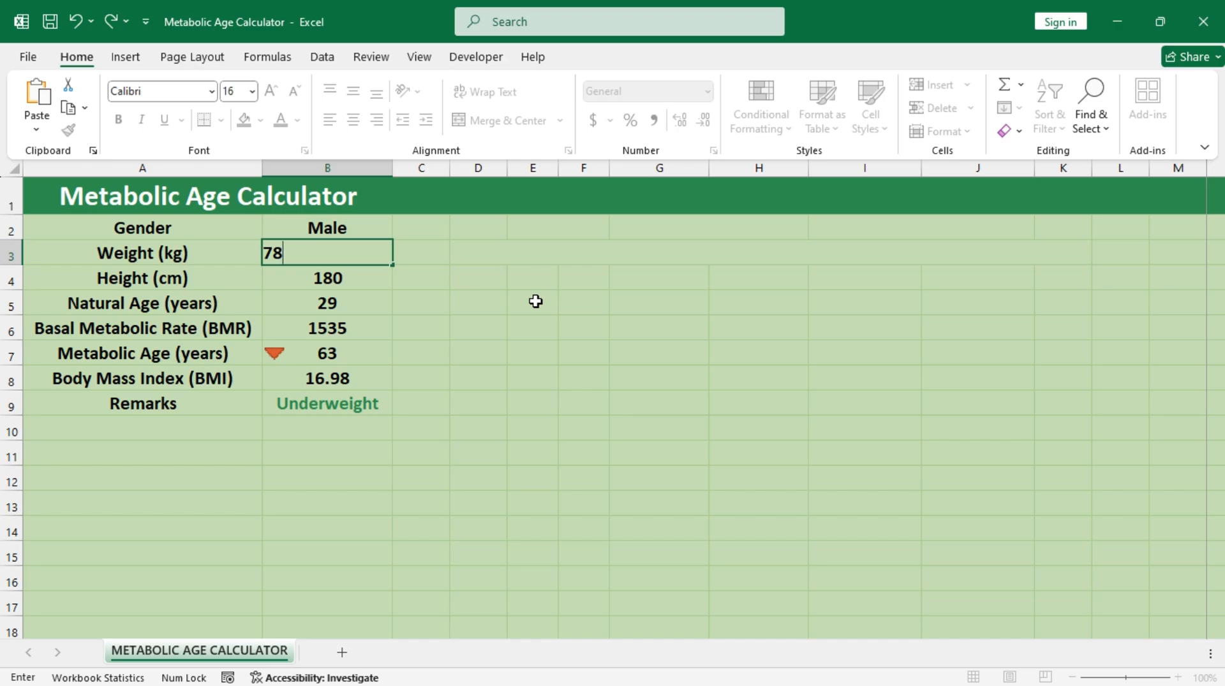
key(ctrl+Return)
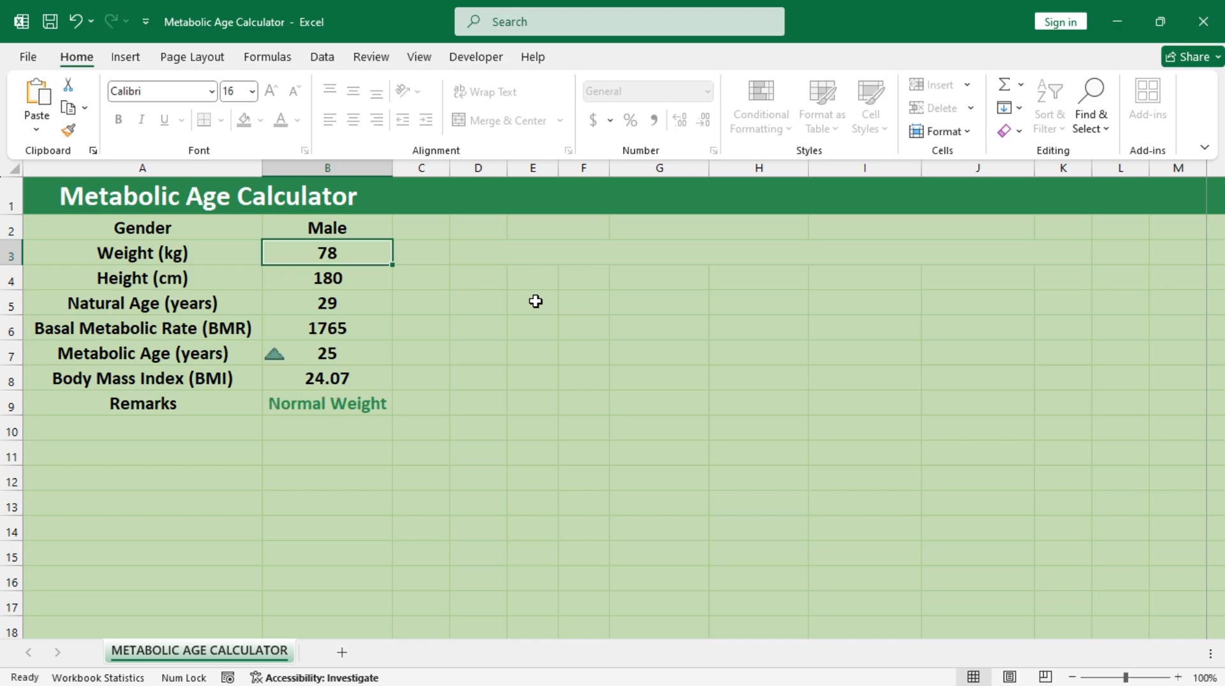